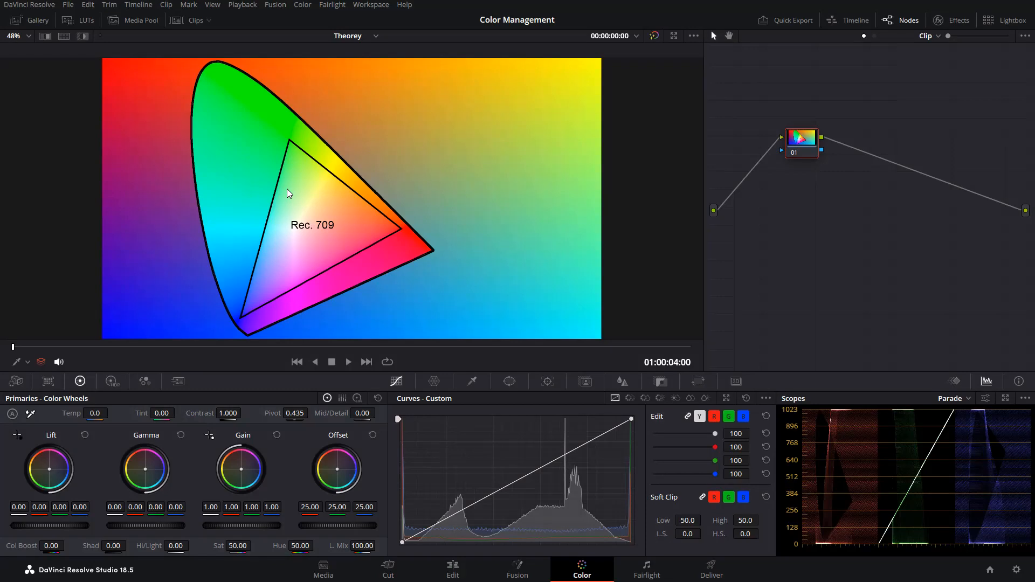
# Search the effects for "colo", apply Color Space Transform to node 01, and save the project
pyautogui.click(958, 20)
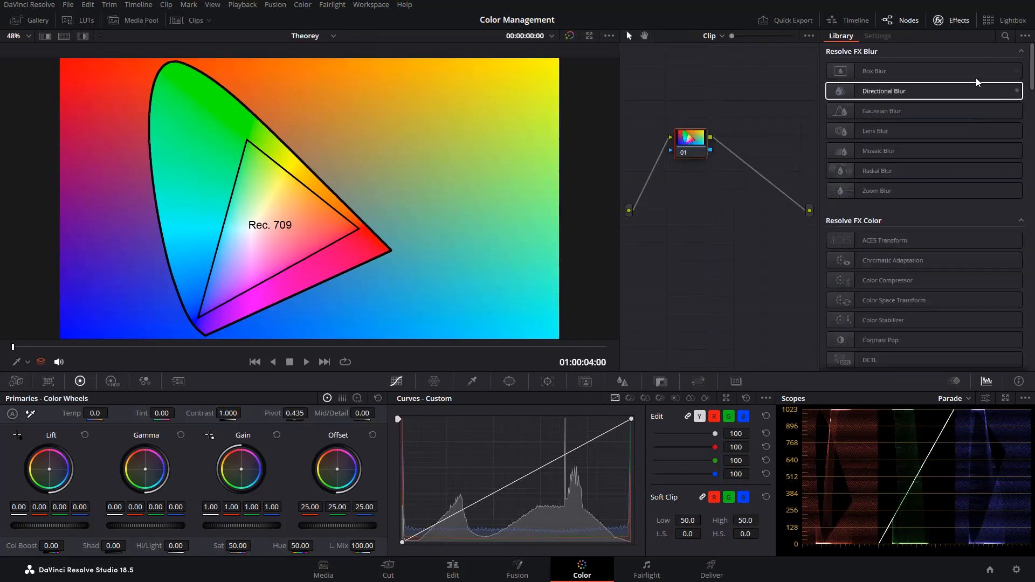
pyautogui.click(1005, 36)
pyautogui.write('colo')
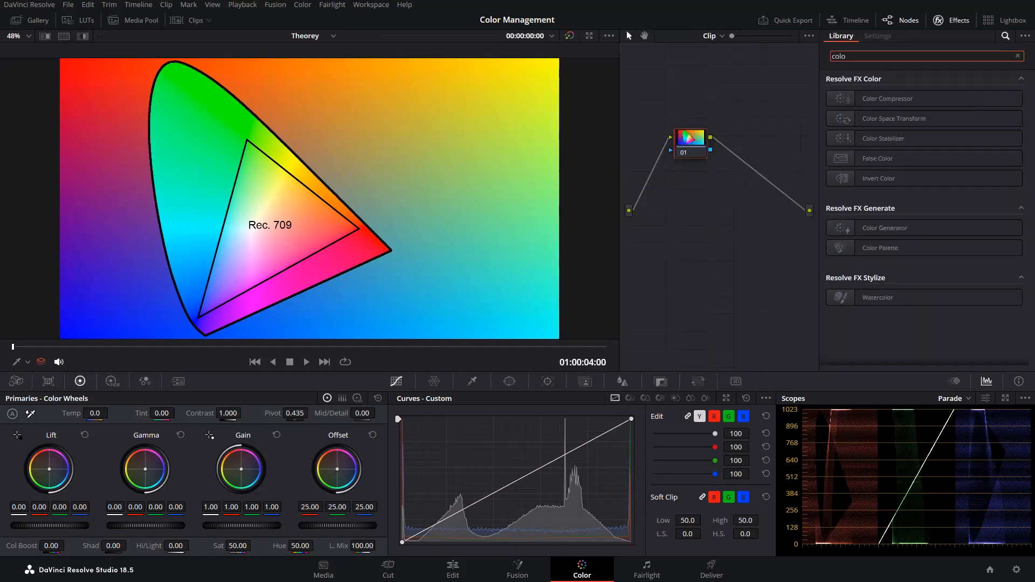
pyautogui.moveTo(885, 121); pyautogui.dragTo(690, 144)
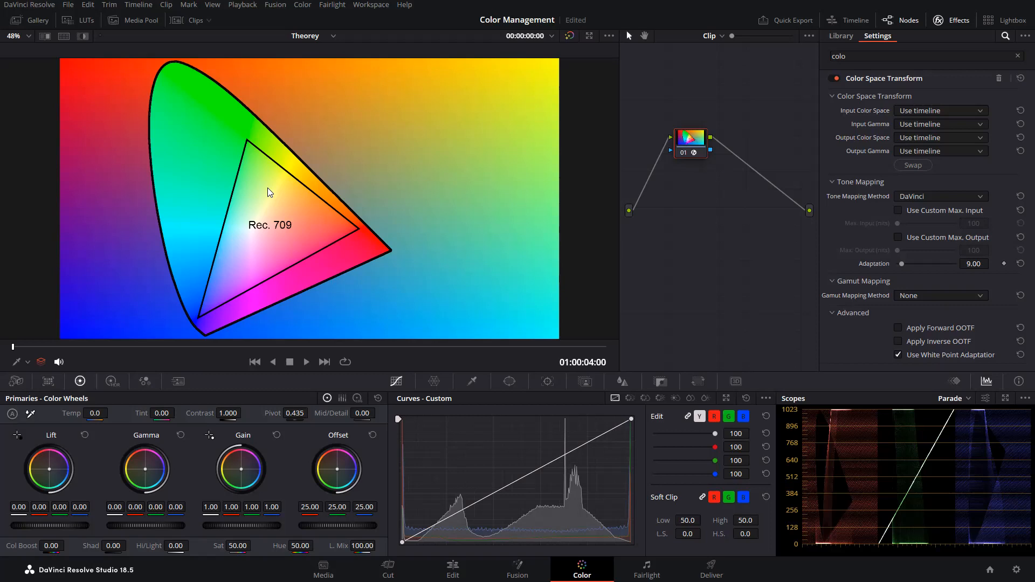
pyautogui.hotkey('ctrl', 's')
# Examine the Input Color Space and Input Gamma options of the Color Space Transform
pyautogui.click(925, 110)
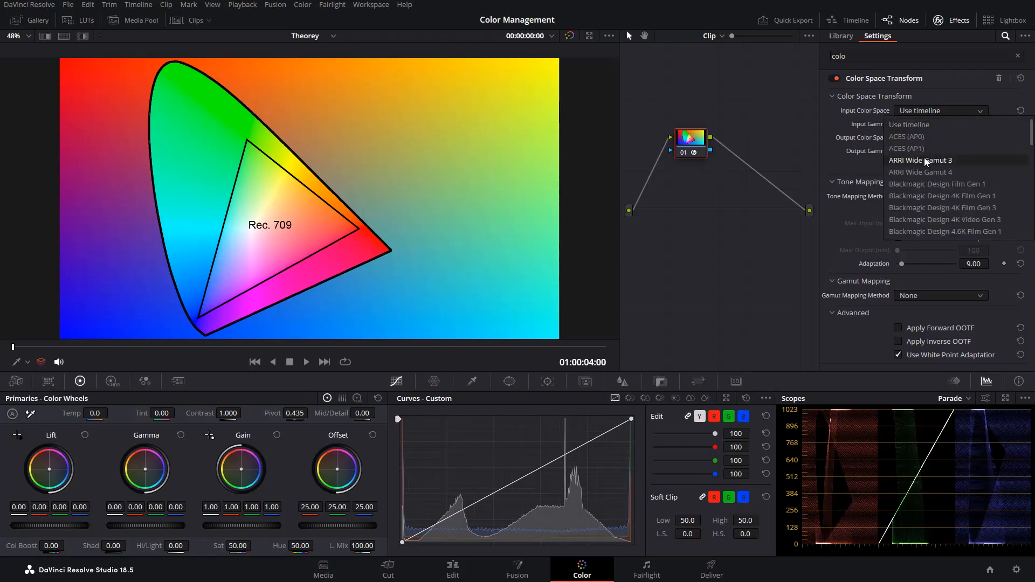
pyautogui.click(924, 129)
pyautogui.click(927, 124)
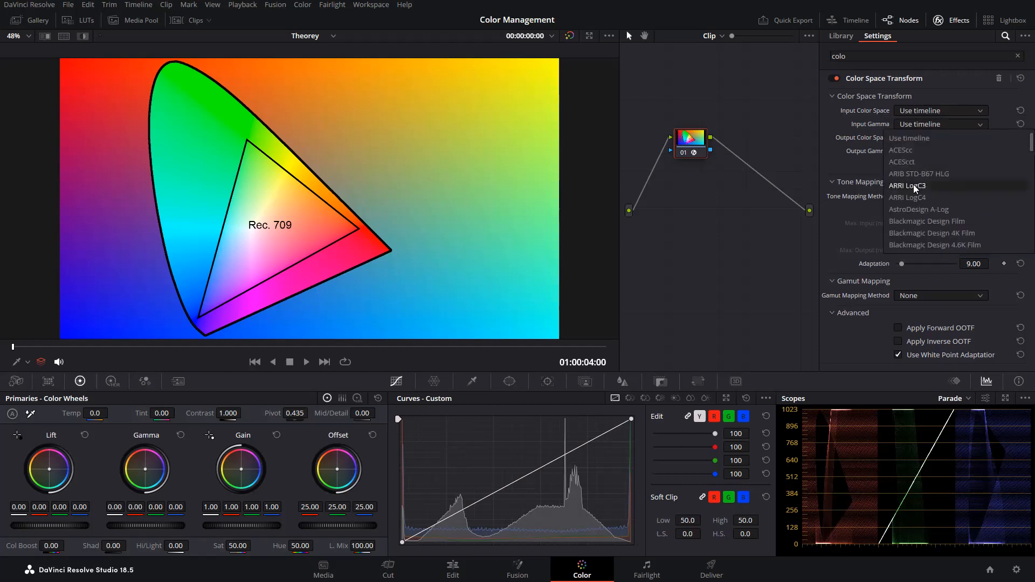
pyautogui.click(923, 132)
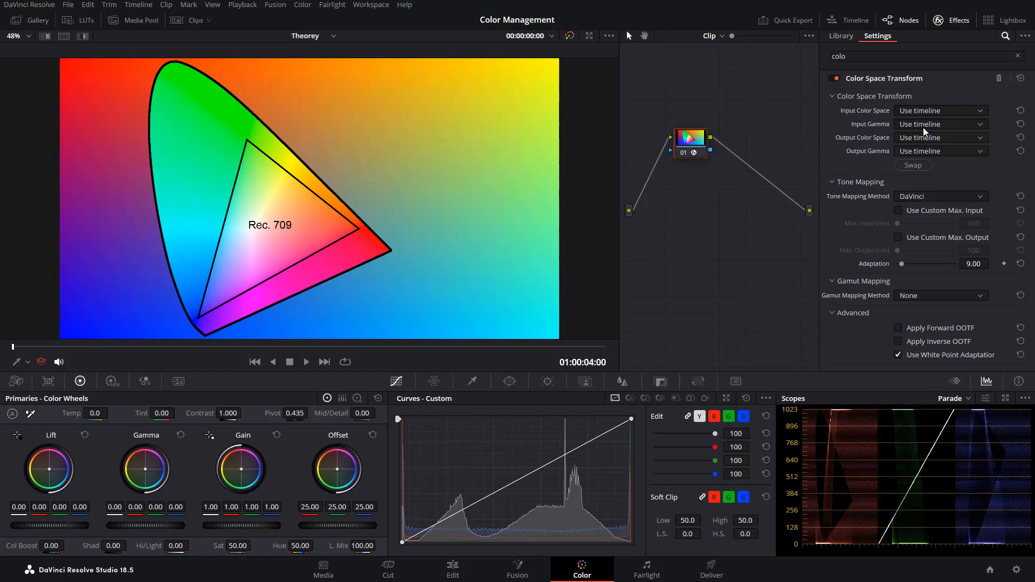
# Move the edit timeline's playhead to the grayscale gradient clip at 01:00:33:11 and apply Color Space Transform to its node on the Color page
pyautogui.press('Down')
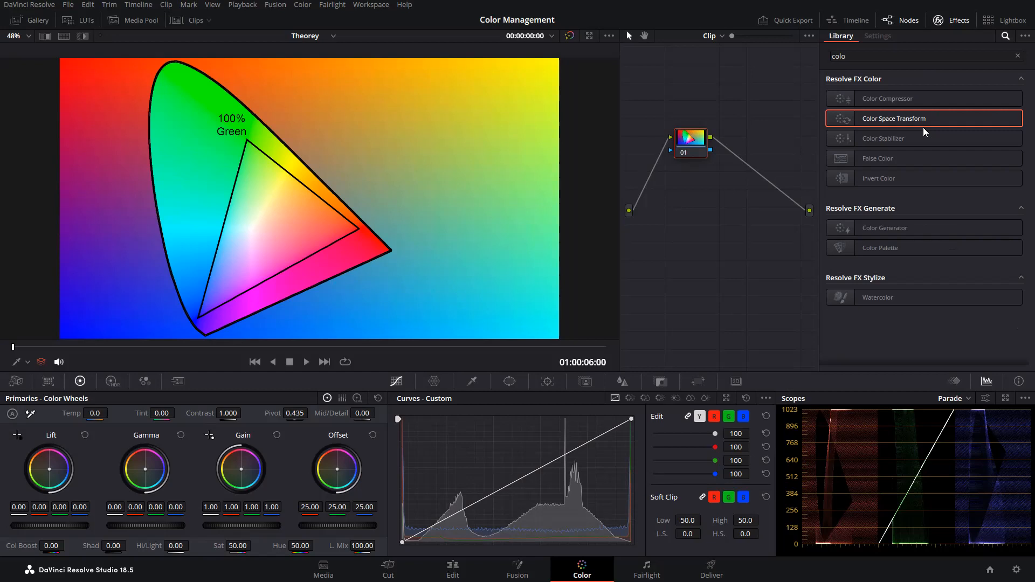
pyautogui.click(315, 36)
pyautogui.click(655, 219)
pyautogui.hotkey('shift', '4')
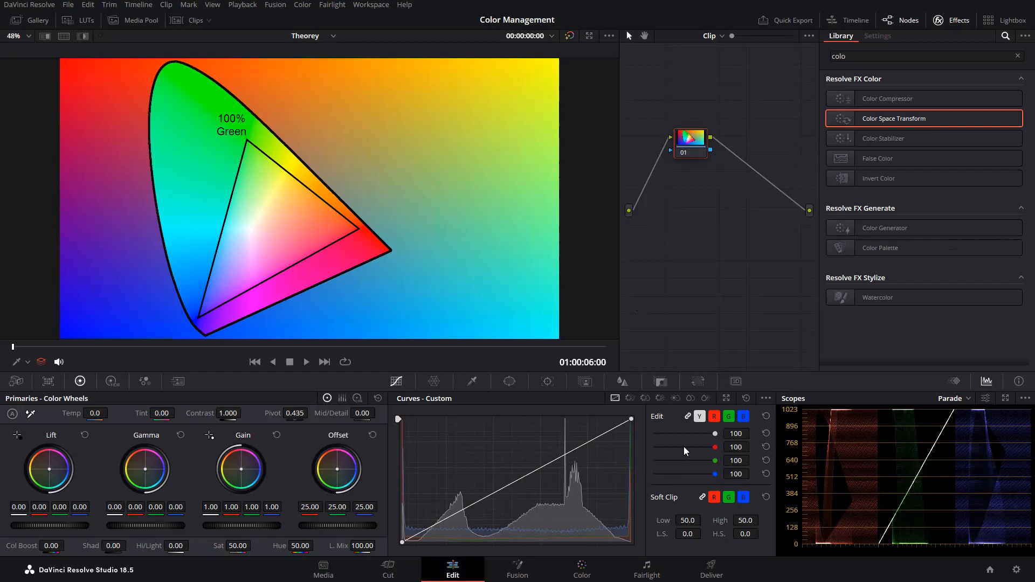
pyautogui.click(752, 332)
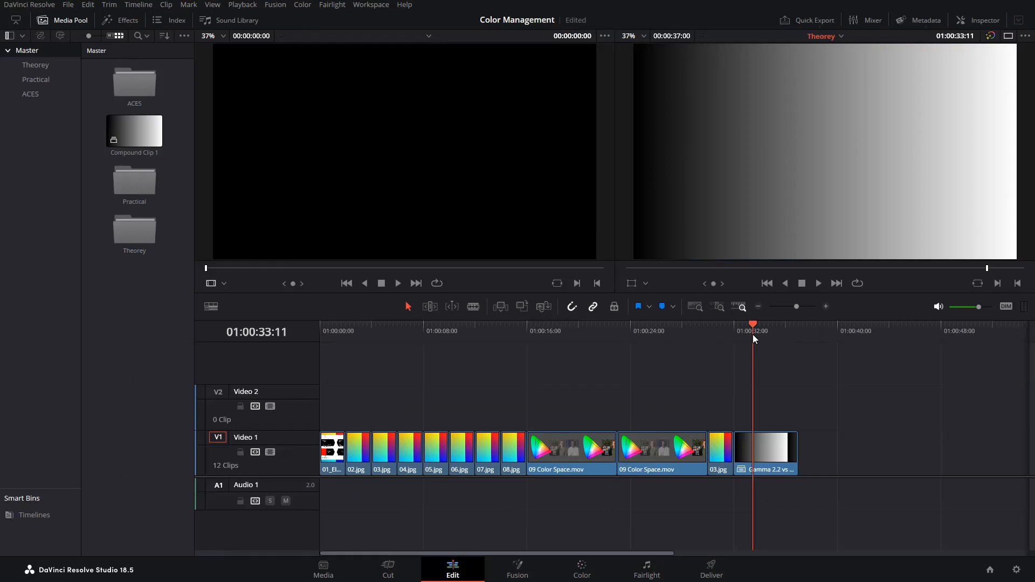
pyautogui.click(593, 564)
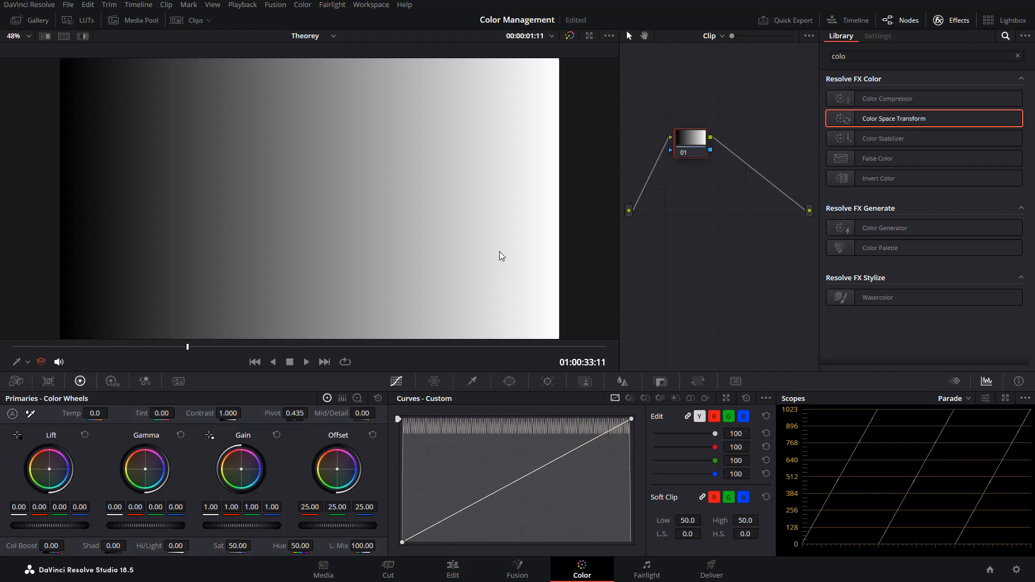
pyautogui.moveTo(943, 120); pyautogui.dragTo(691, 153)
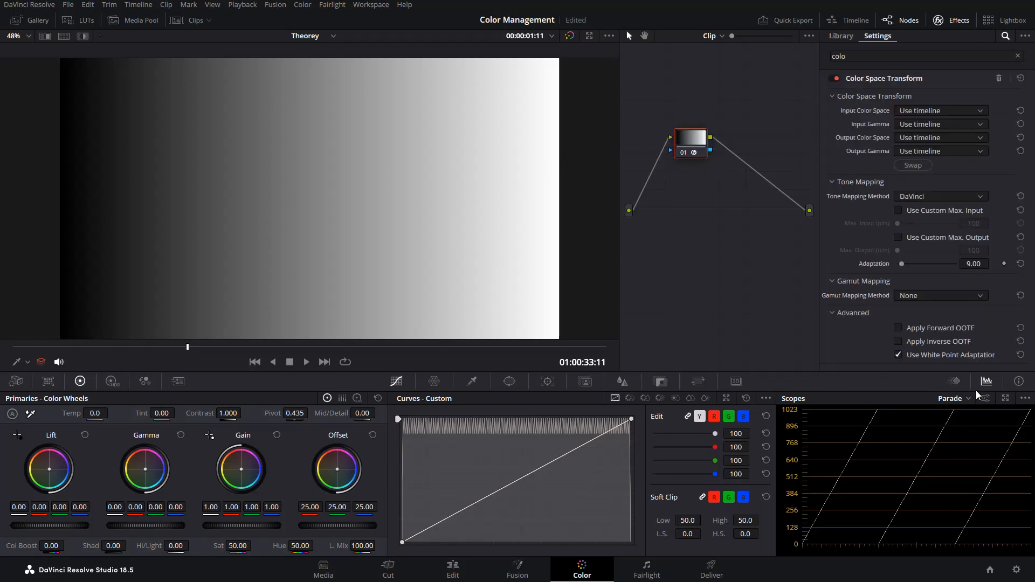
# Open the scopes in a floating window, show a single Waveform, and resize and place it clear of the transform's gamma settings
pyautogui.click(1004, 398)
pyautogui.click(706, 347)
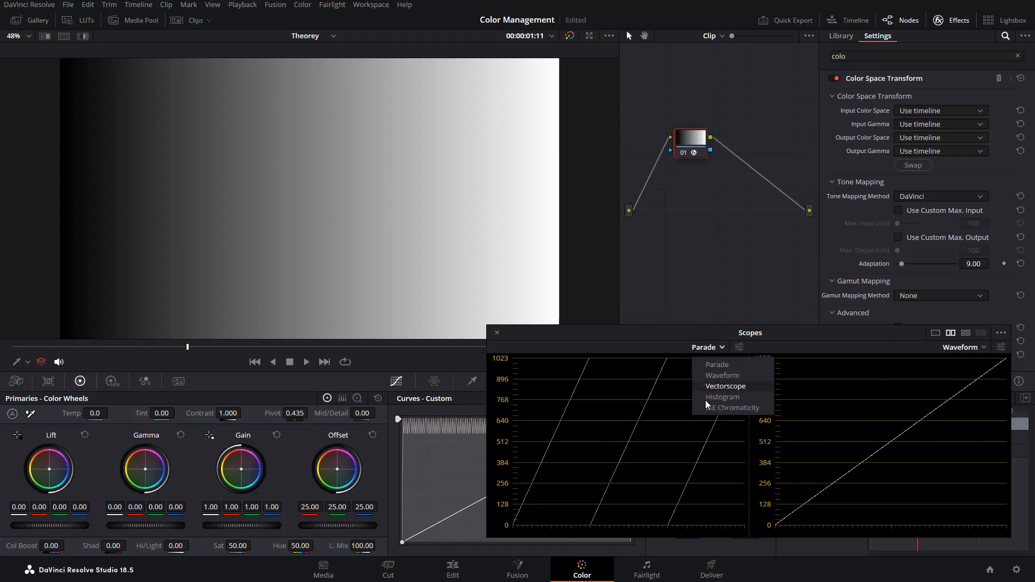
pyautogui.click(728, 375)
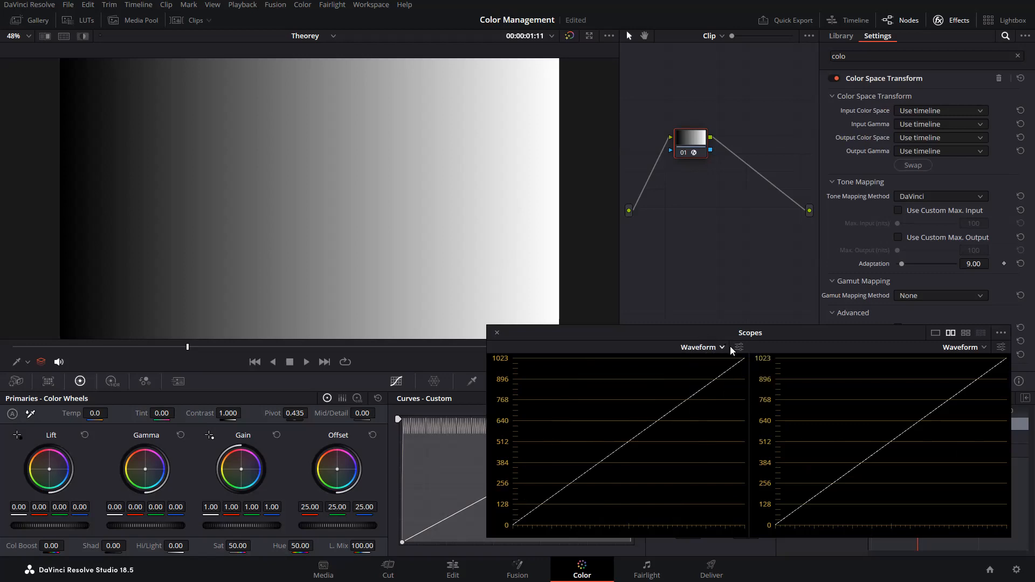
pyautogui.click(737, 347)
pyautogui.click(935, 333)
pyautogui.moveTo(785, 333); pyautogui.dragTo(651, 95)
pyautogui.moveTo(913, 499); pyautogui.dragTo(911, 498)
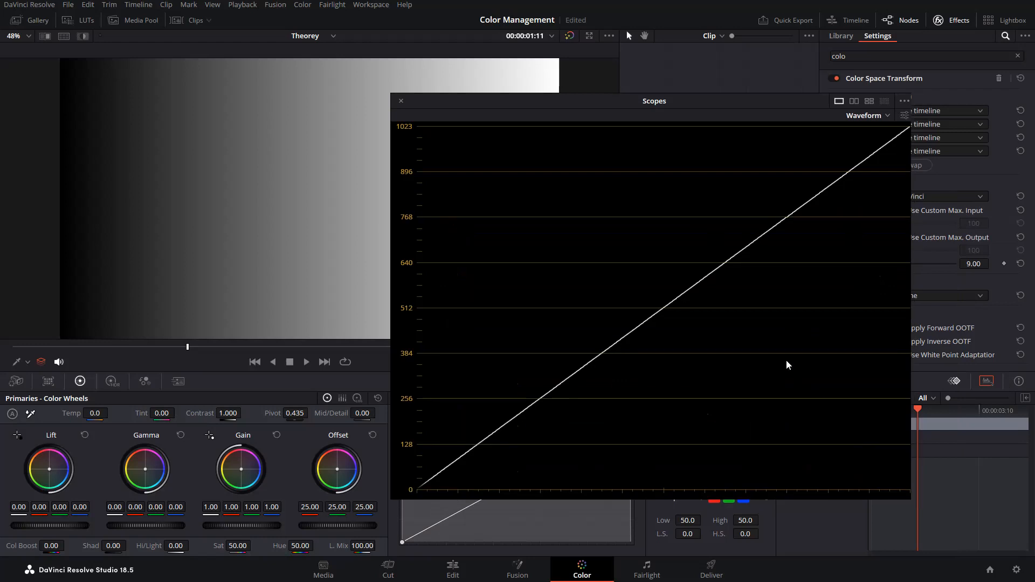
pyautogui.moveTo(639, 102); pyautogui.dragTo(742, 229)
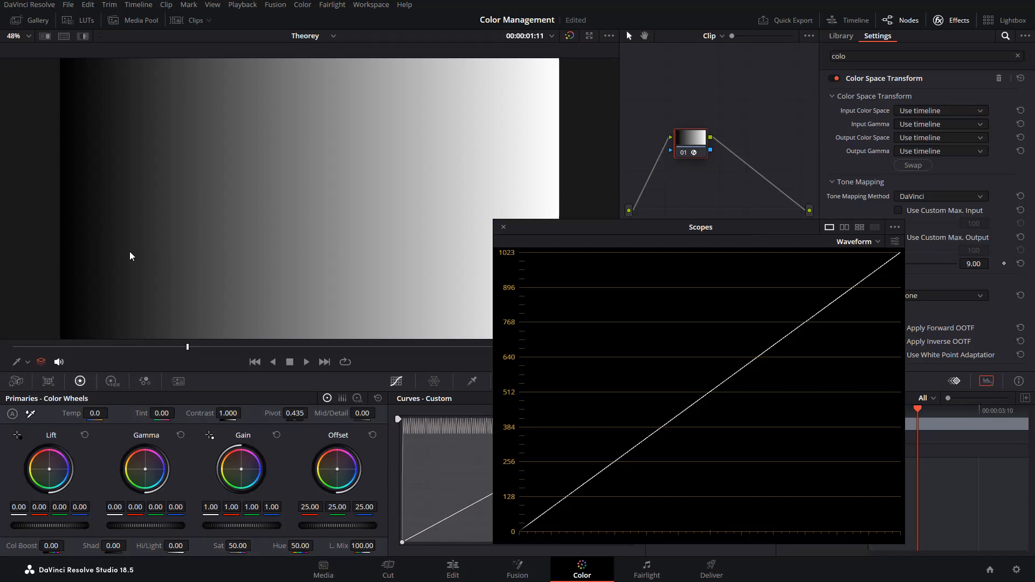
# Save the project and set the Color Space Transform's Output Gamma to Gamma 2.2
pyautogui.hotkey('ctrl', 's')
pyautogui.click(934, 151)
pyautogui.scroll(-5, 927, 236)
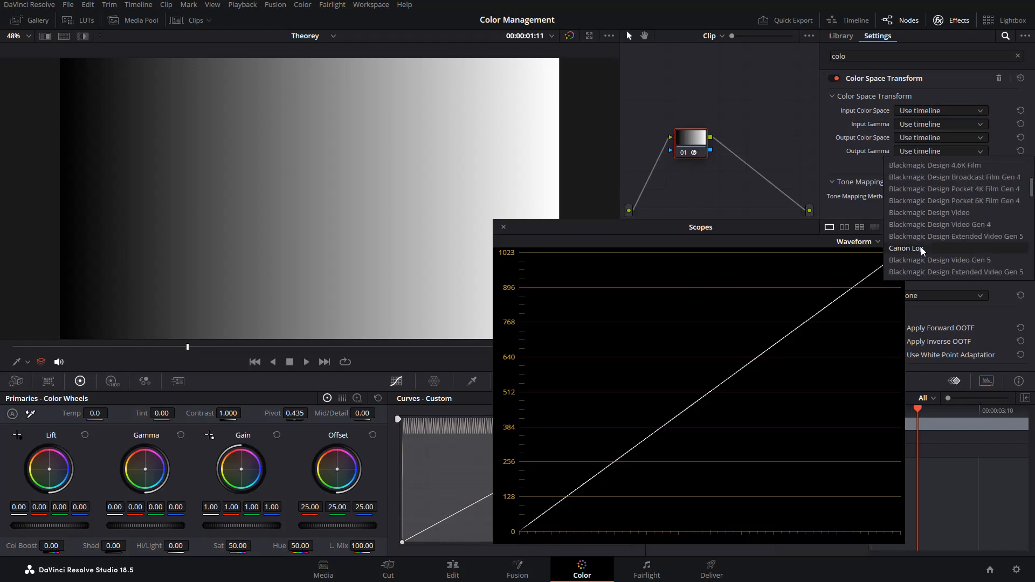
pyautogui.press('Down')
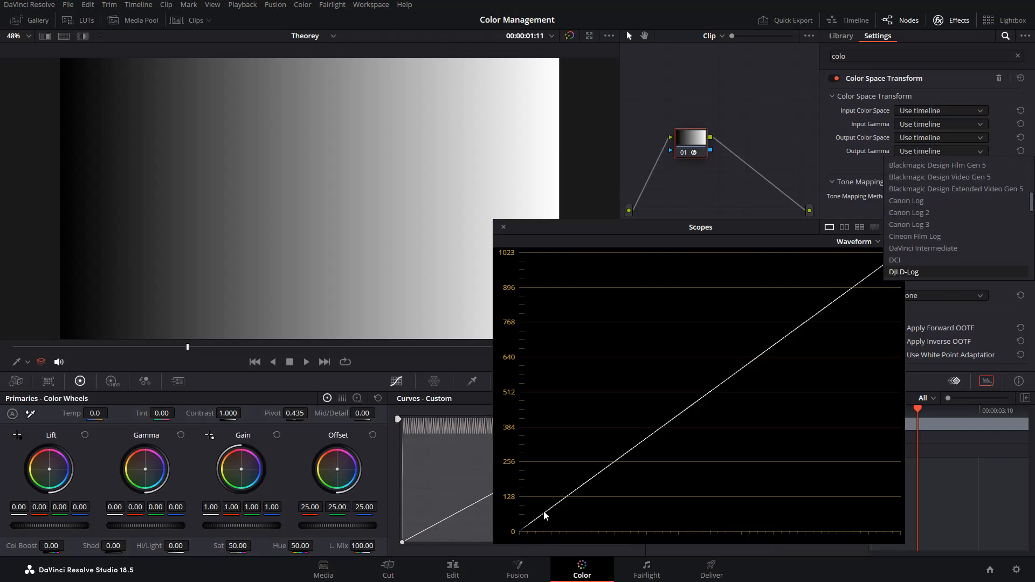
pyautogui.scroll(-3, 924, 221)
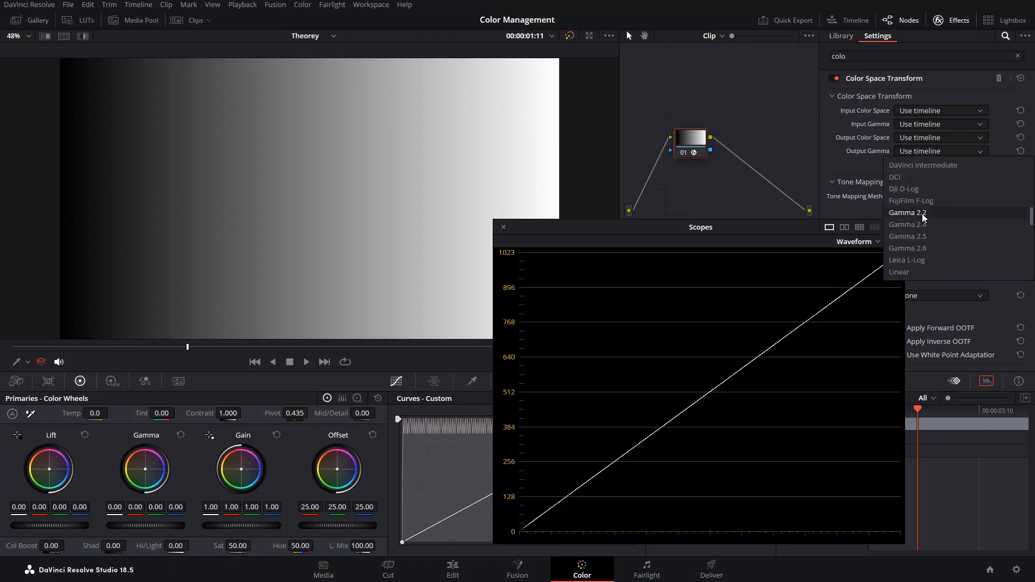
pyautogui.click(922, 213)
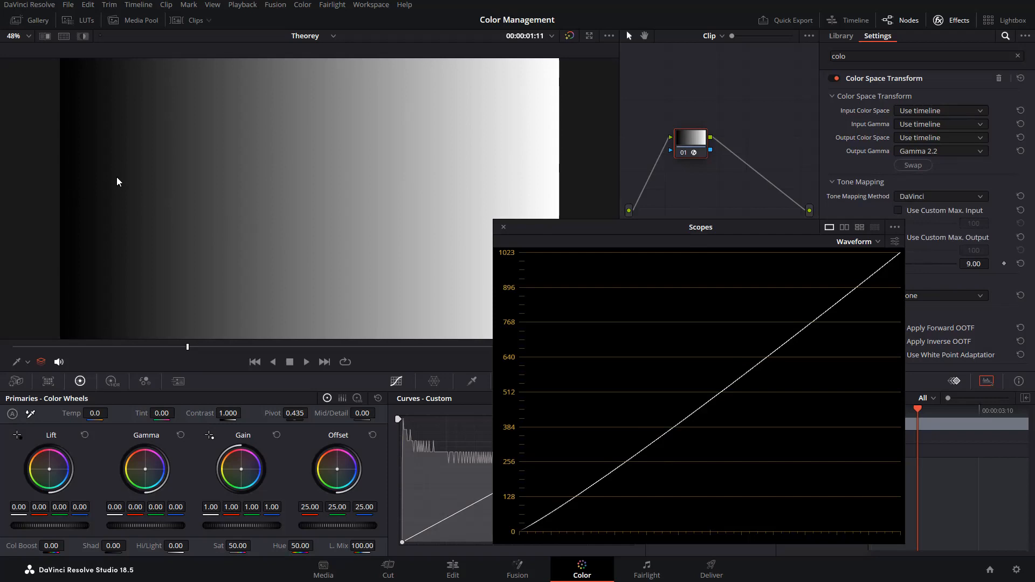
# Switch the Output Gamma to Gamma 2.4 and back to Gamma 2.2 to compare their waveform curves
pyautogui.click(908, 152)
pyautogui.click(912, 223)
pyautogui.click(927, 149)
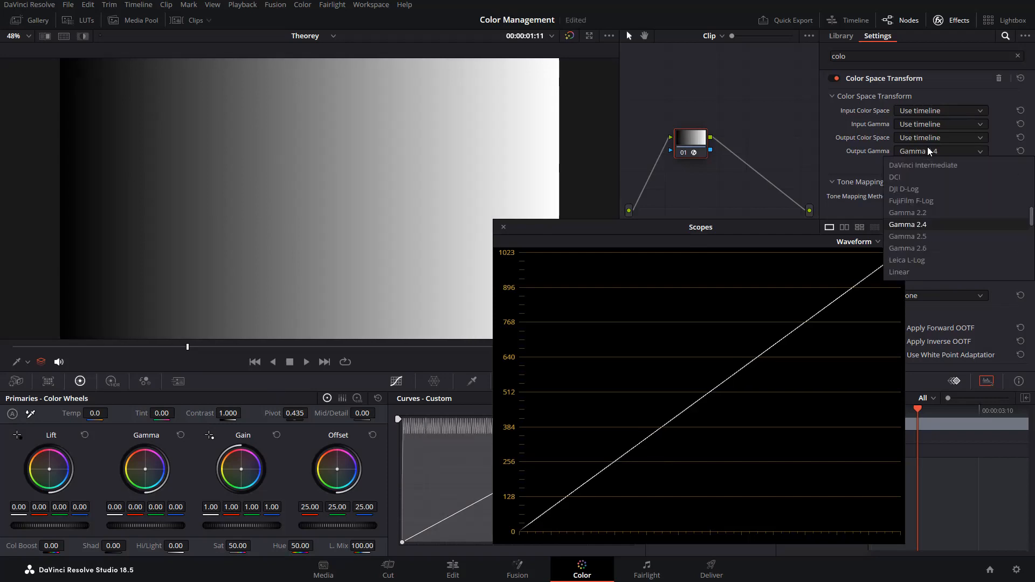
pyautogui.click(928, 213)
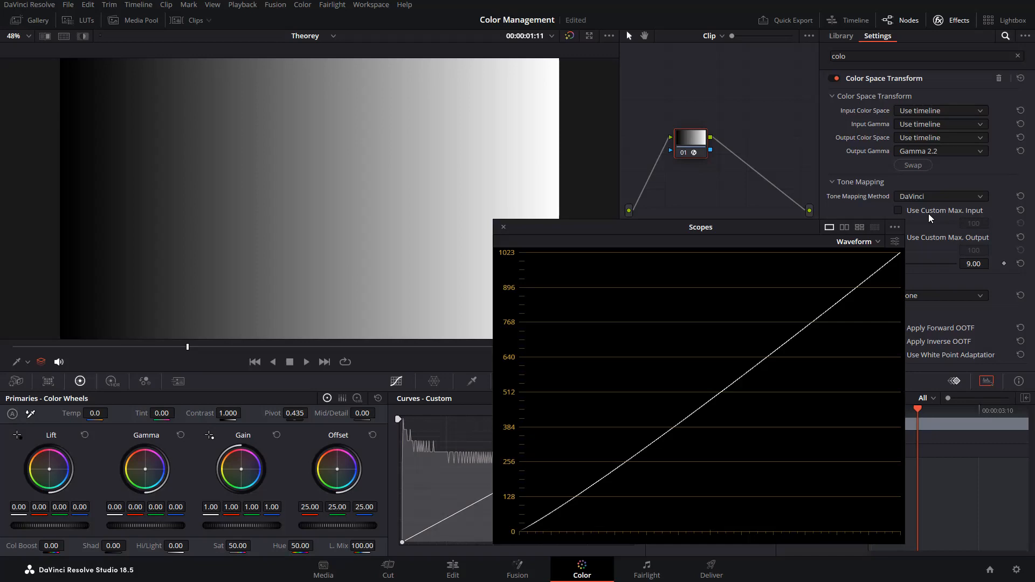
# Compare two more Output Gamma settings on the gradient by choosing Gamma 2.4 followed by Gamma 2.6
pyautogui.click(937, 151)
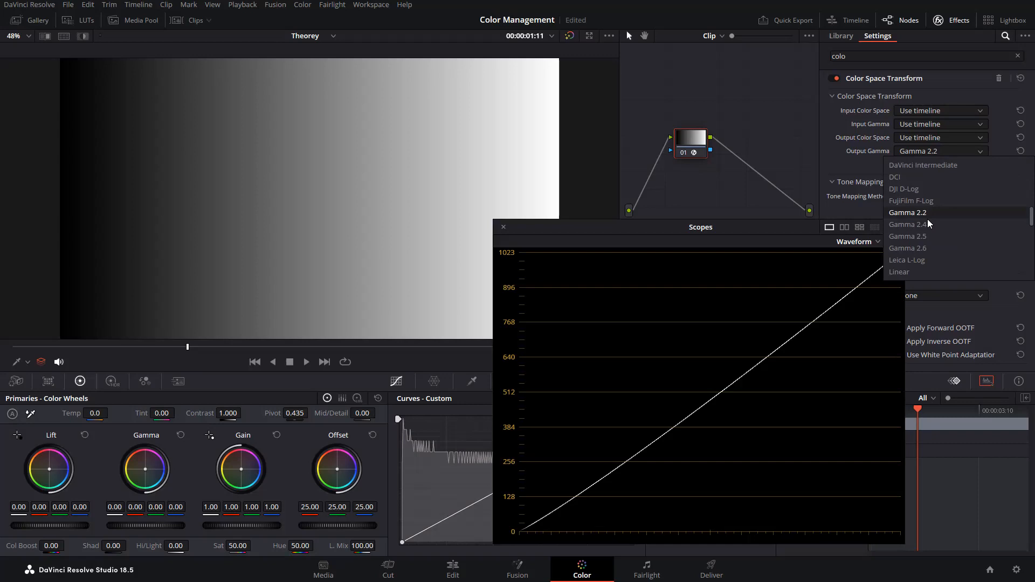
pyautogui.click(927, 220)
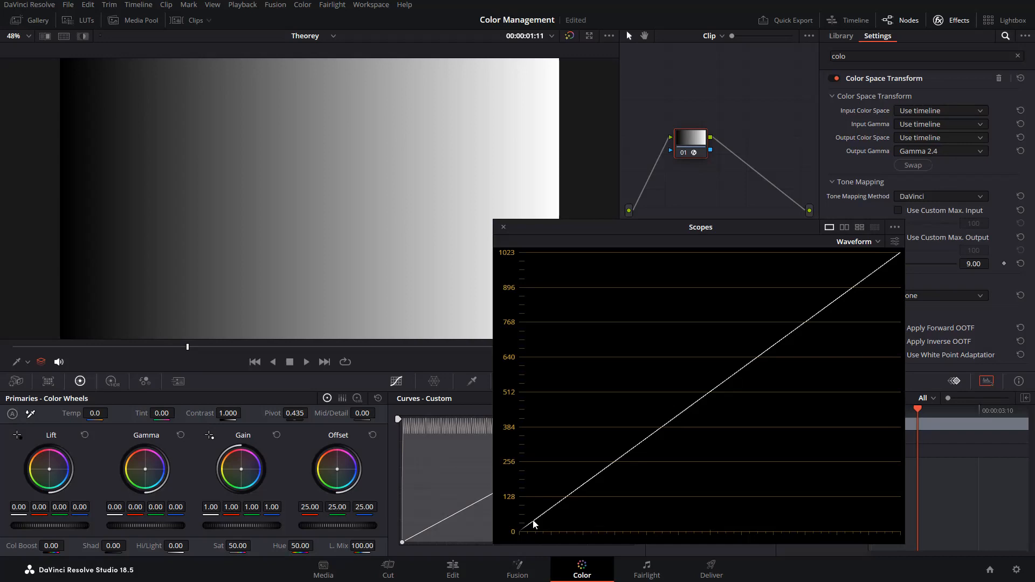
pyautogui.click(941, 150)
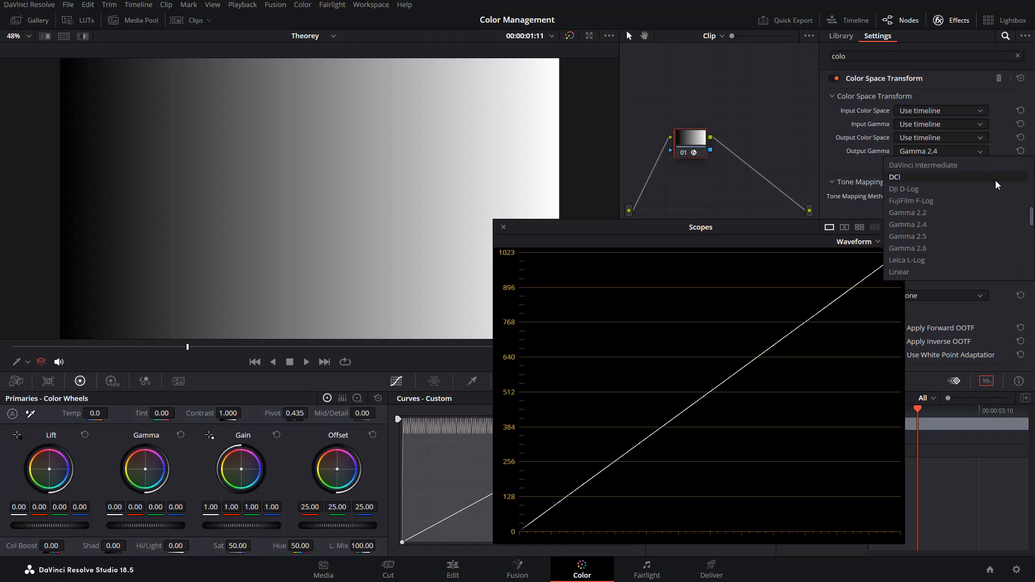
pyautogui.click(912, 249)
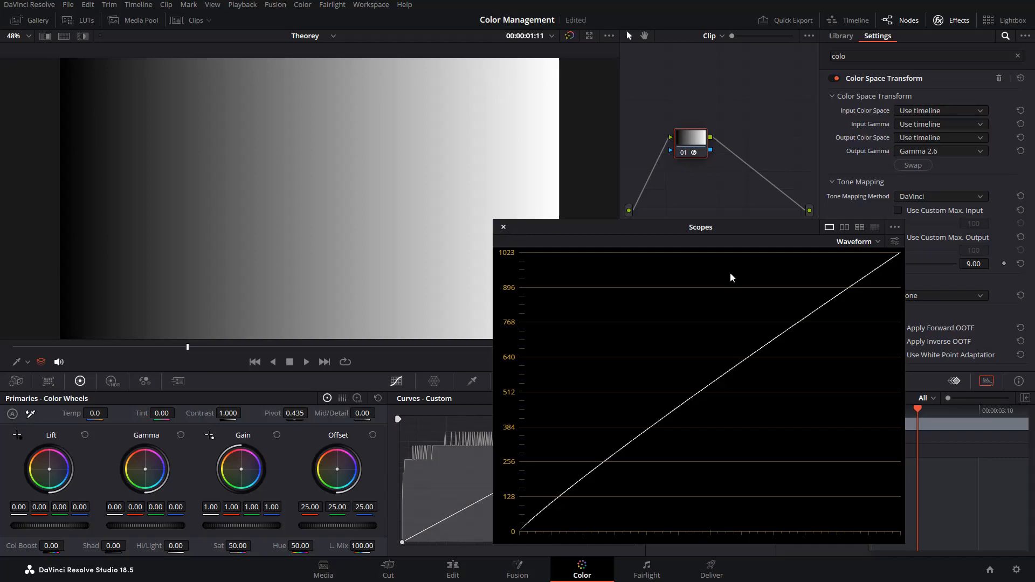
# Close the floating scopes window and remove the Color Space Transform from the gradient clip's node
pyautogui.hotkey('ctrl', 'shift', 'w')
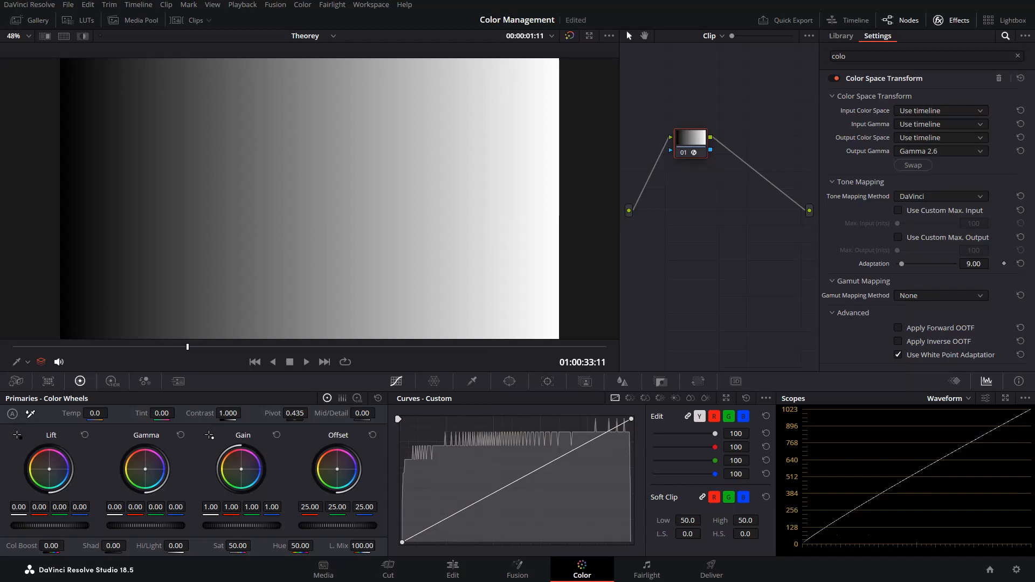
pyautogui.click(713, 244)
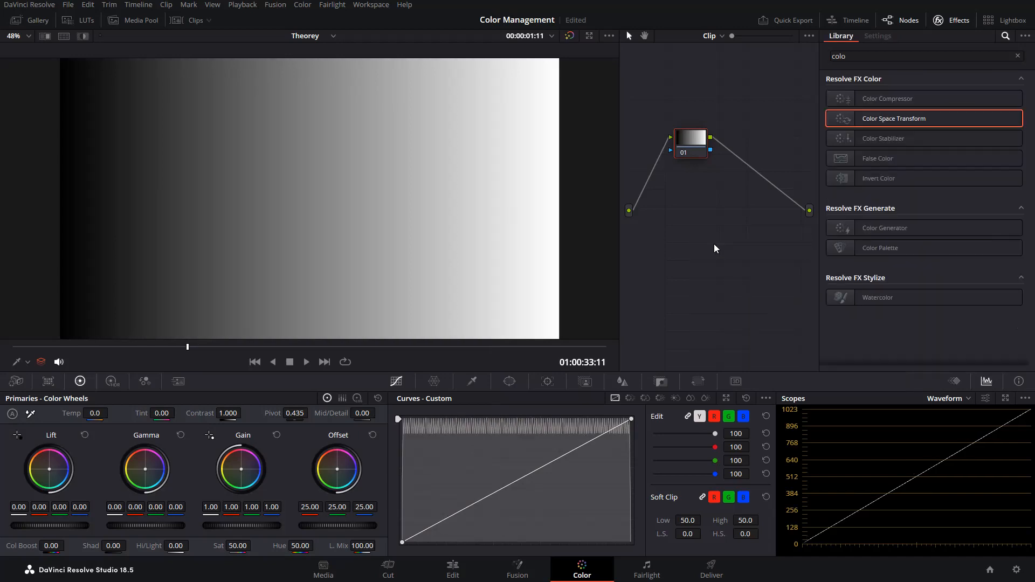
# Load the Understanding SCOPES project, hide the effects library, and widen the node graph area
pyautogui.hotkey('shift', '1')
pyautogui.doubleClick(390, 200)
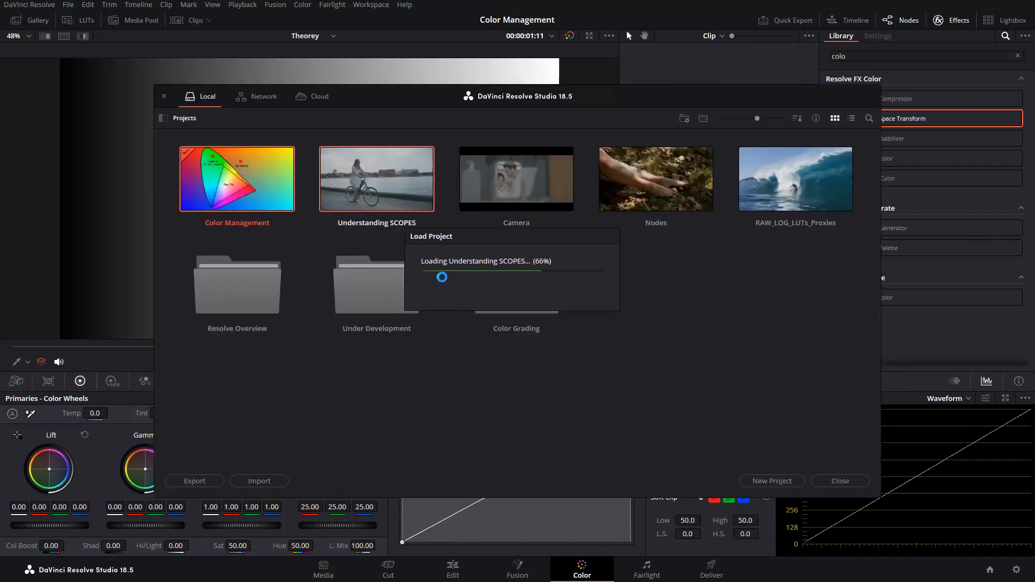
pyautogui.click(948, 20)
pyautogui.moveTo(620, 286); pyautogui.dragTo(569, 286)
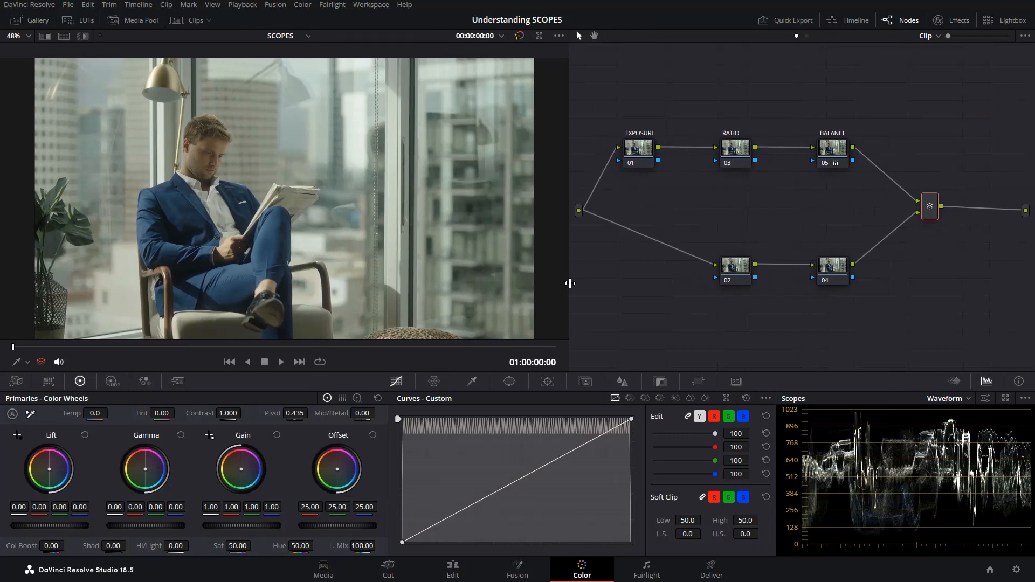
# Open the scopes in the floating window and change the scope type to Parade
pyautogui.click(1004, 398)
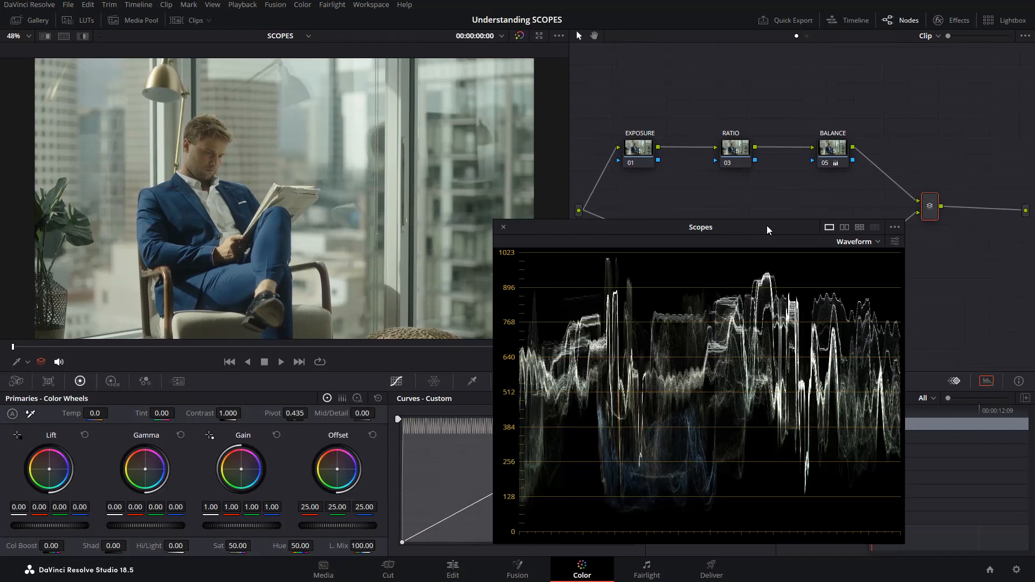
pyautogui.click(862, 242)
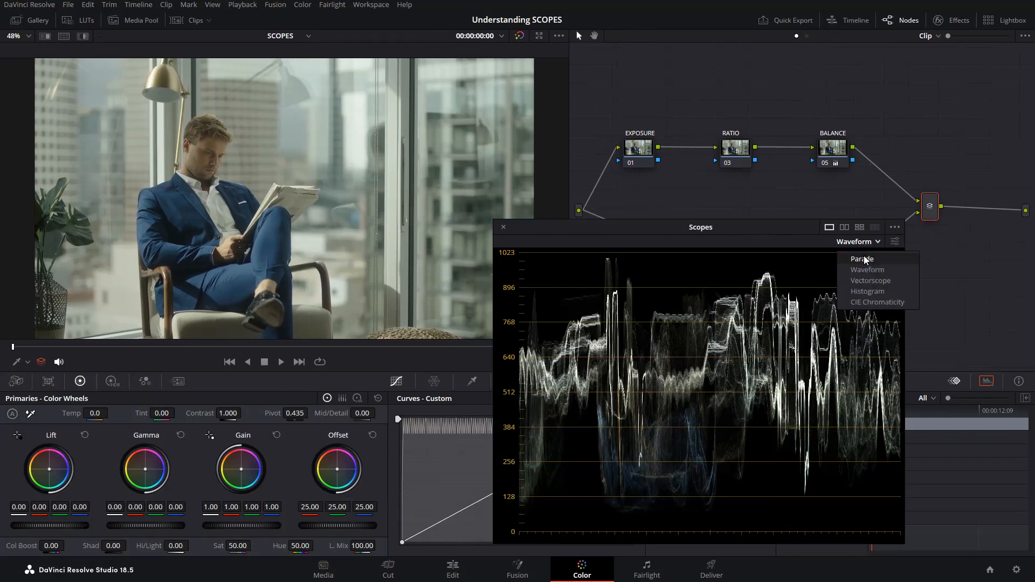
pyautogui.click(863, 260)
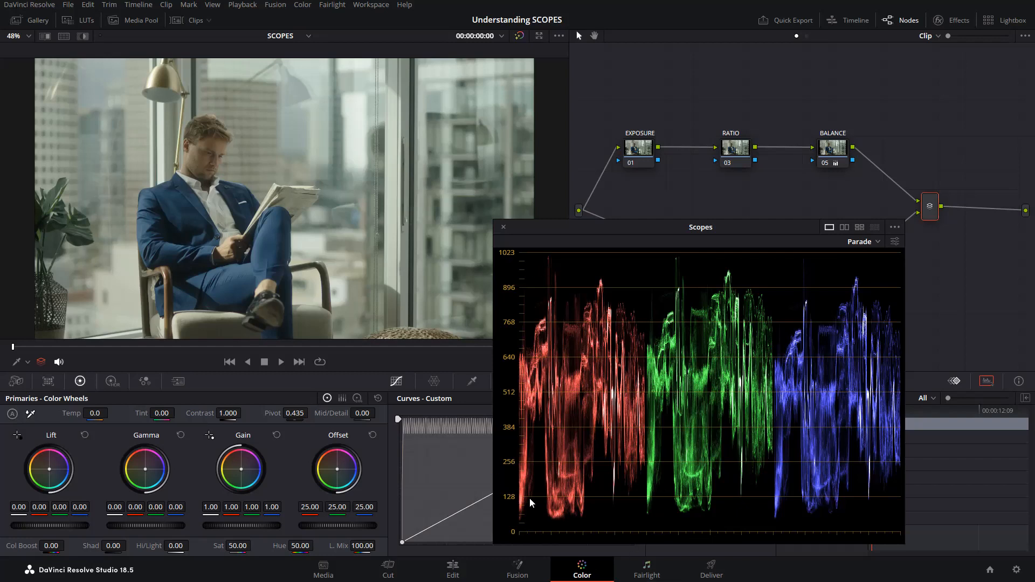
# Close the floating scopes window, reopen it once, and return to the docked scopes
pyautogui.click(503, 227)
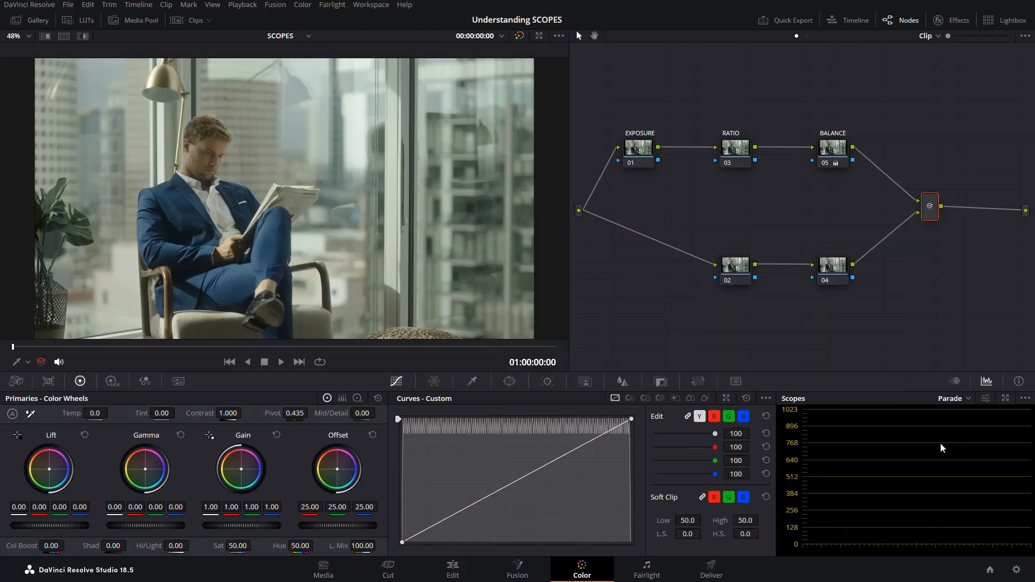
pyautogui.hotkey('ctrl', 'shift', 'w')
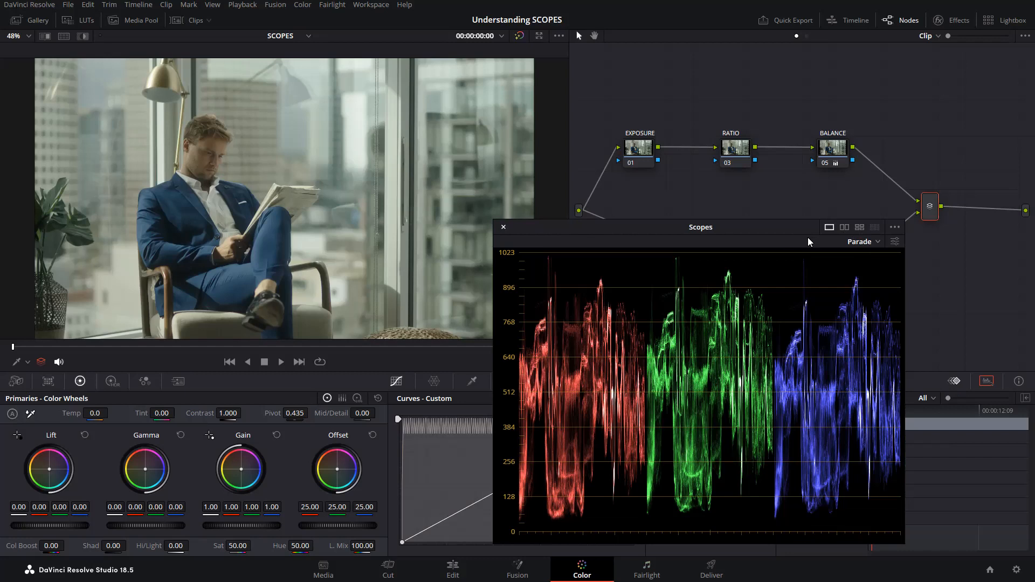
pyautogui.click(503, 226)
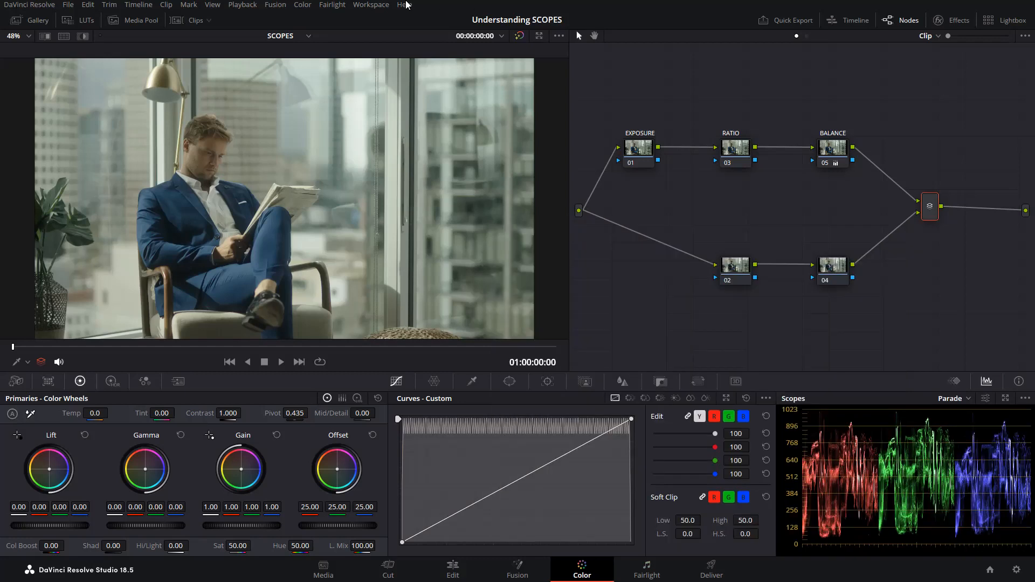
# Reset the UI layout and open the scopes in a floating window showing two scopes, Parade and Waveform
pyautogui.click(370, 4)
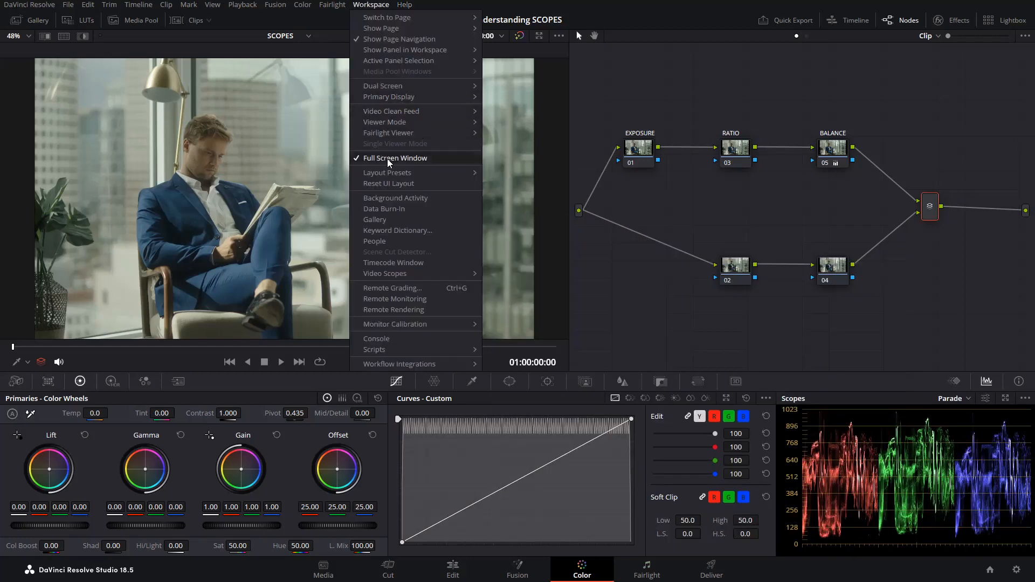
pyautogui.click(402, 184)
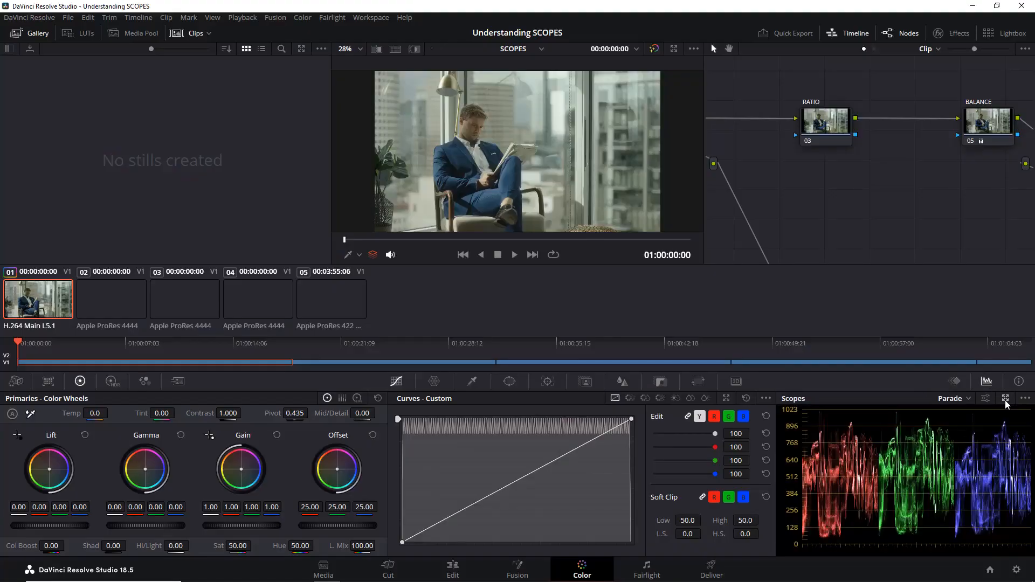
pyautogui.click(1005, 399)
pyautogui.click(738, 154)
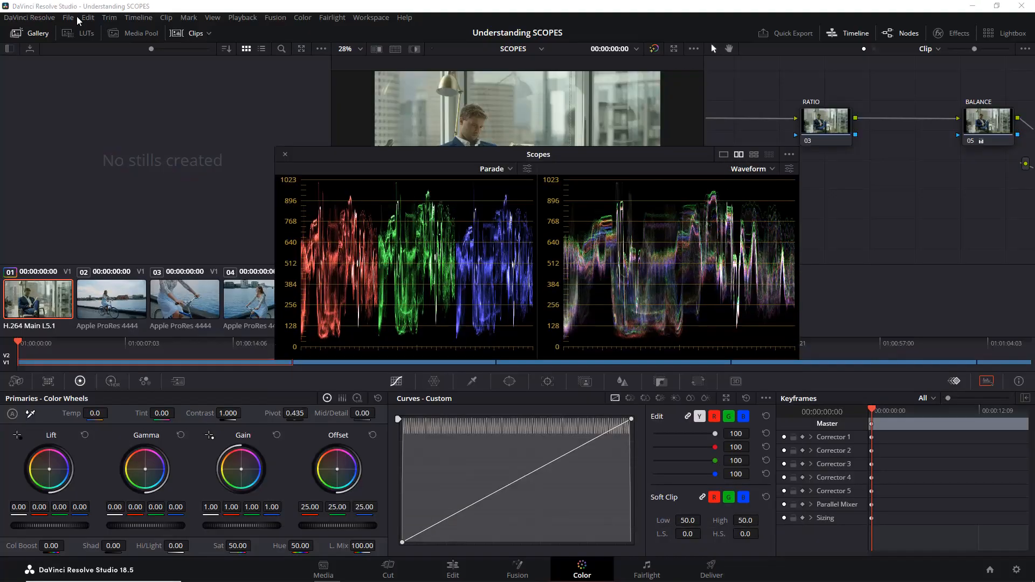
# Zoom out the node graph and hide the clips, timeline and gallery to enlarge the viewer
pyautogui.moveTo(972, 50); pyautogui.dragTo(947, 51)
pyautogui.click(194, 33)
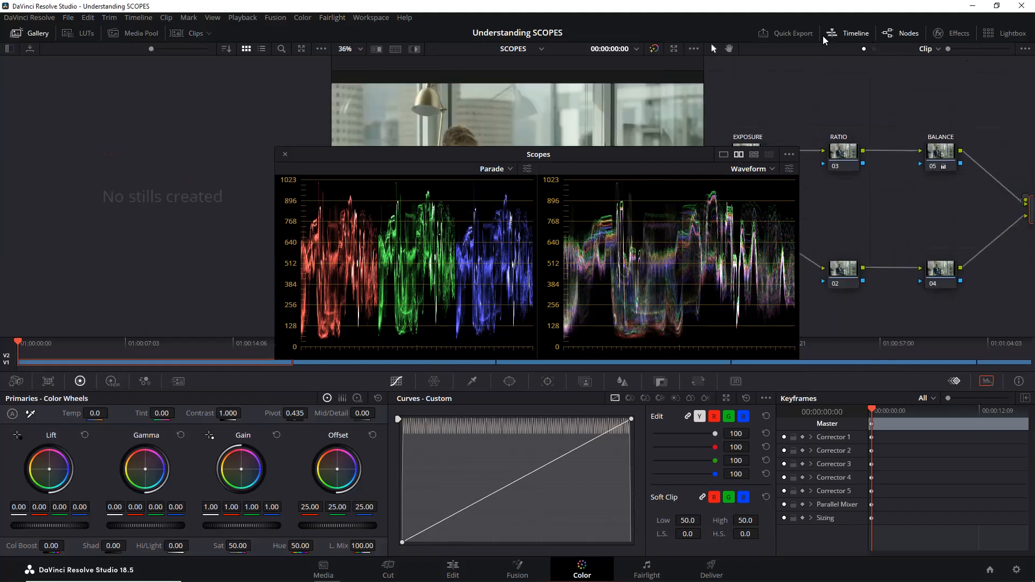
pyautogui.click(832, 33)
pyautogui.click(33, 33)
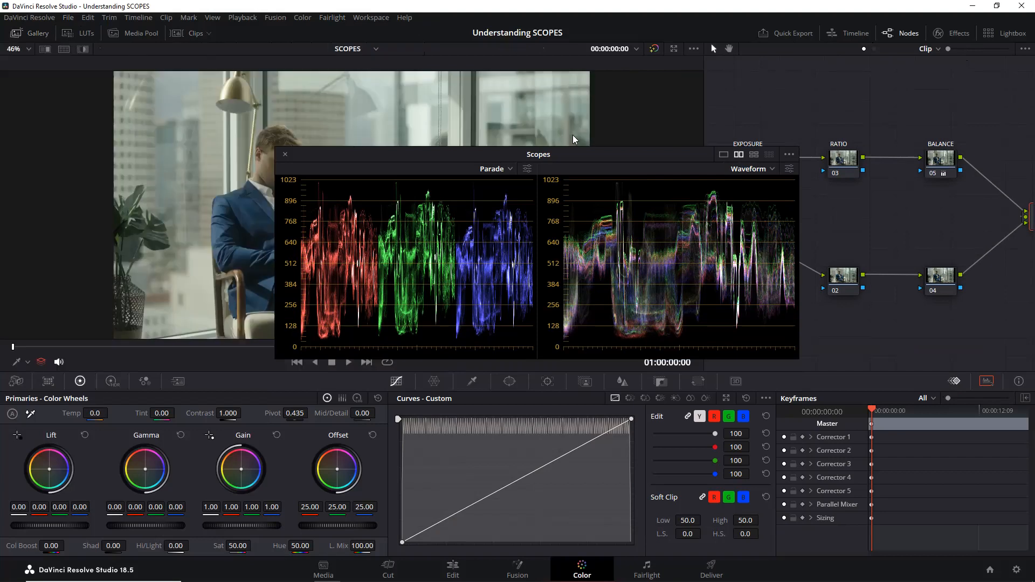
# Reposition the floating scopes window, try the four-scope and single-scope layouts, and return to the two-scope layout
pyautogui.moveTo(579, 155); pyautogui.dragTo(725, 305)
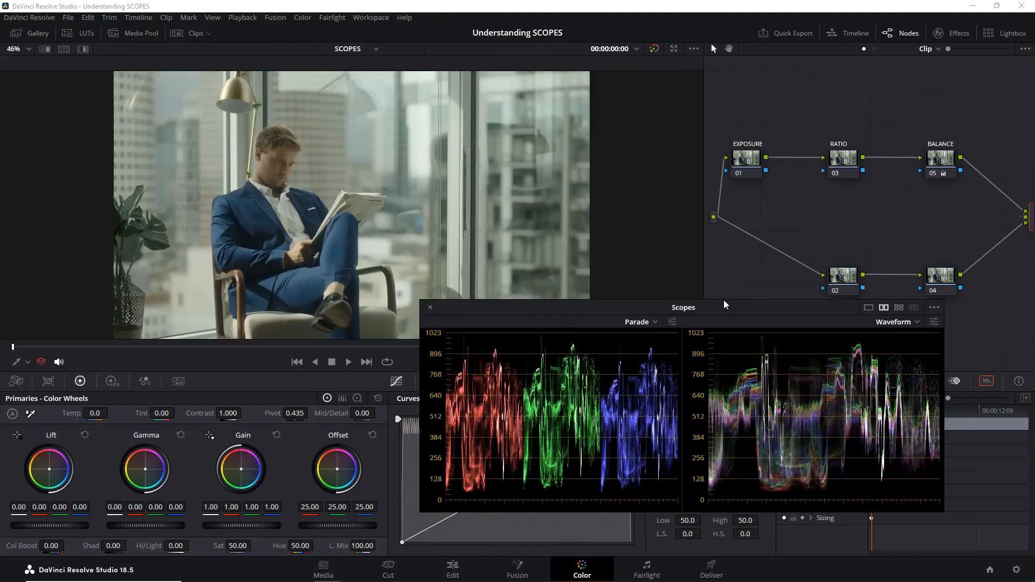
pyautogui.click(897, 307)
pyautogui.moveTo(842, 310); pyautogui.dragTo(889, 153)
pyautogui.click(922, 152)
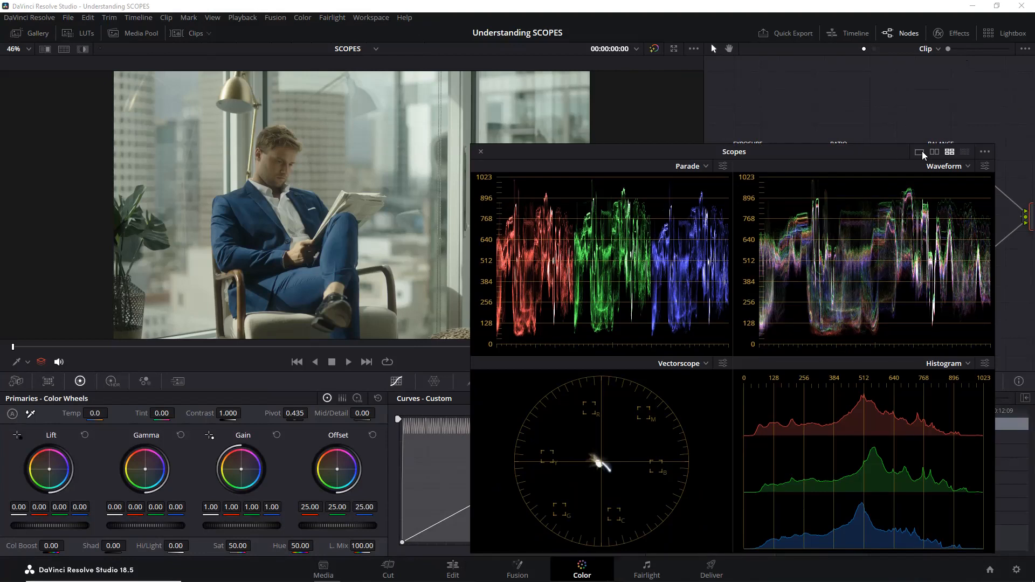
pyautogui.click(934, 152)
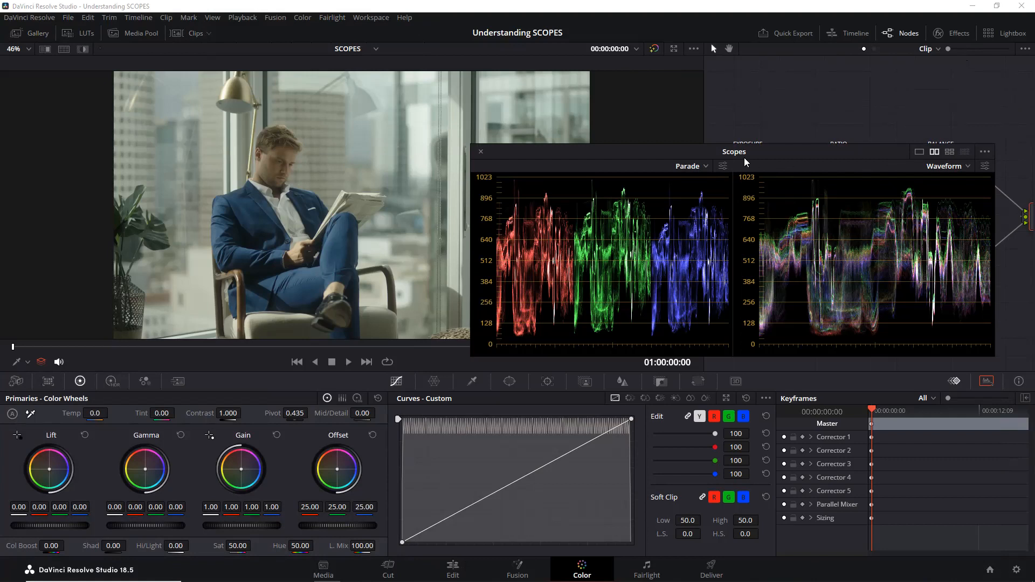
# Set the first scope to Histogram and the second to Vectorscope, and move the scopes window below the node graph
pyautogui.click(705, 166)
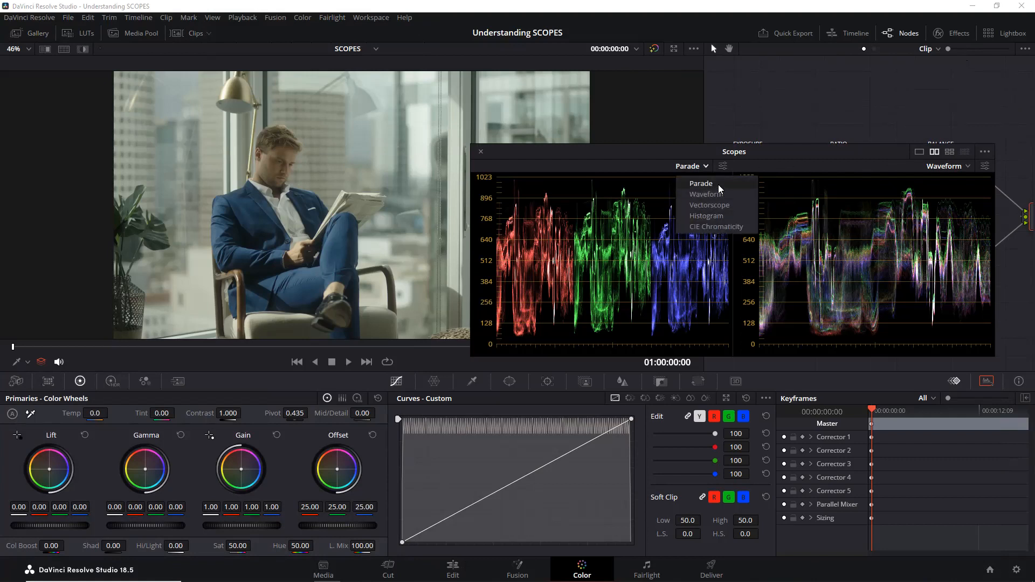
pyautogui.click(746, 217)
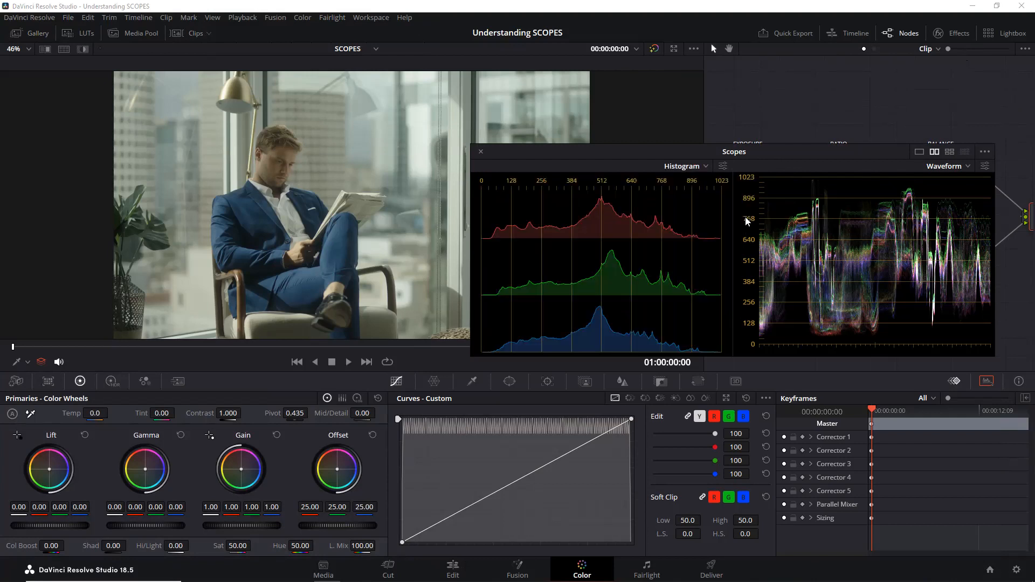
pyautogui.click(939, 168)
pyautogui.click(947, 205)
pyautogui.moveTo(879, 153); pyautogui.dragTo(895, 309)
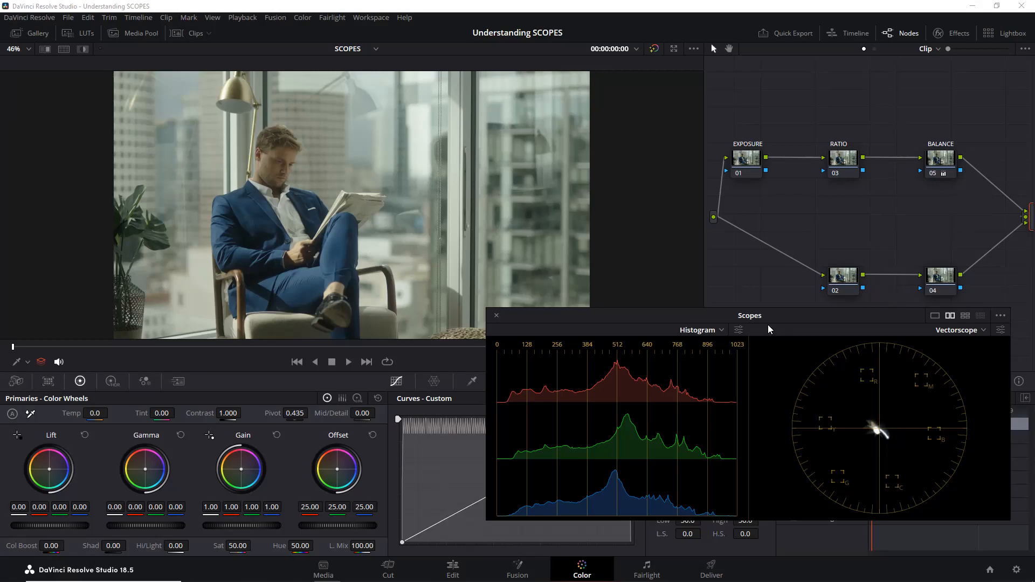
# Change the first scope to Parade, and view the crayon box image in the browser before closing it
pyautogui.click(711, 334)
pyautogui.click(705, 347)
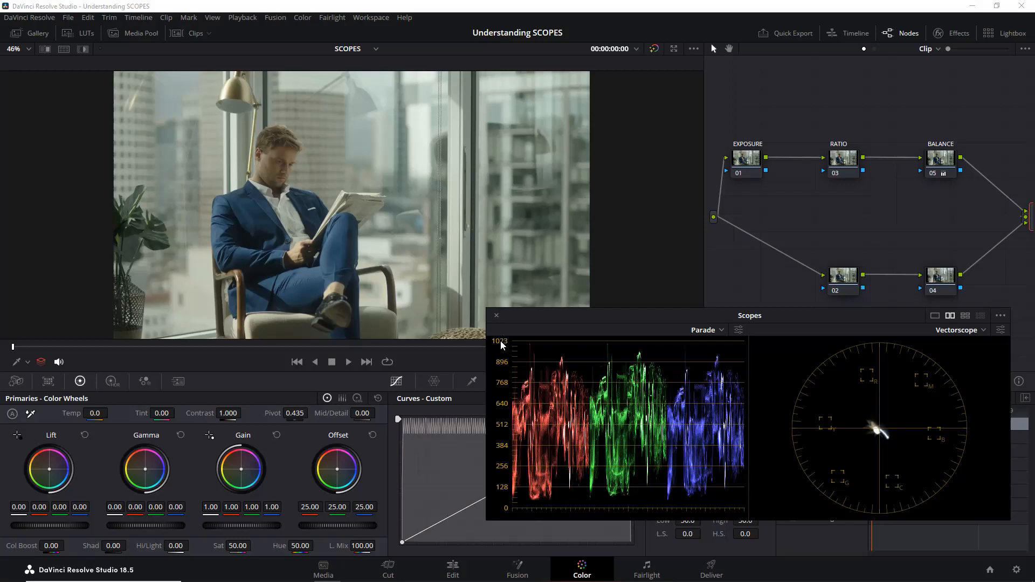
pyautogui.moveTo(1034, 37); pyautogui.dragTo(474, 2)
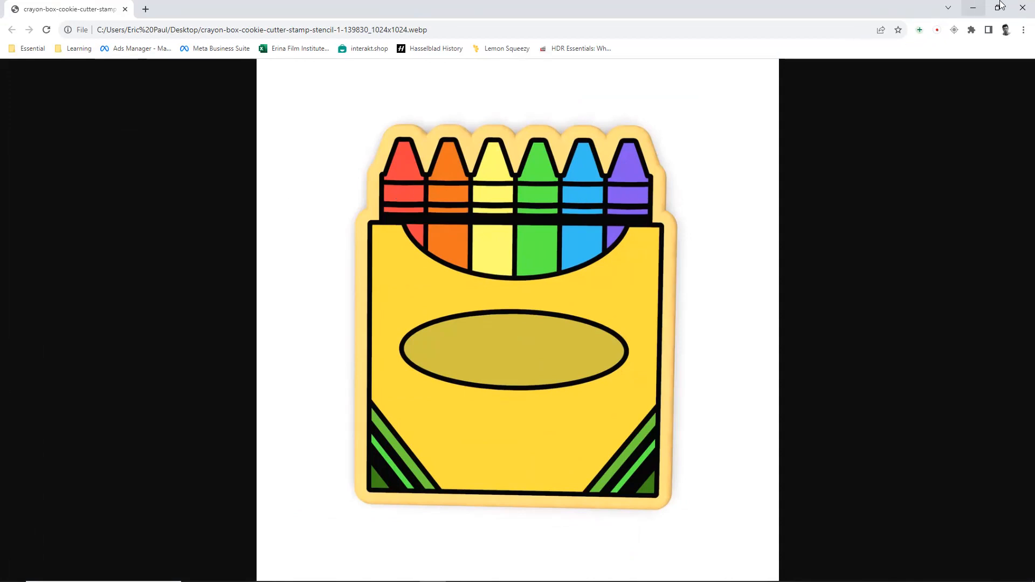
pyautogui.click(1023, 8)
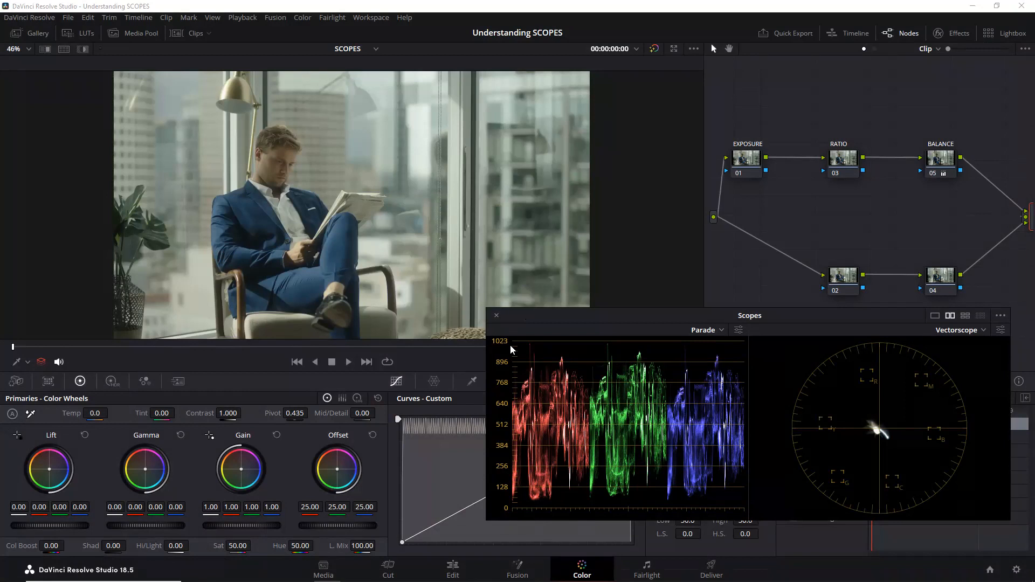
# Change the first scope from Parade to Histogram and widen the node graph area to fit the whole node tree
pyautogui.click(703, 330)
pyautogui.click(731, 381)
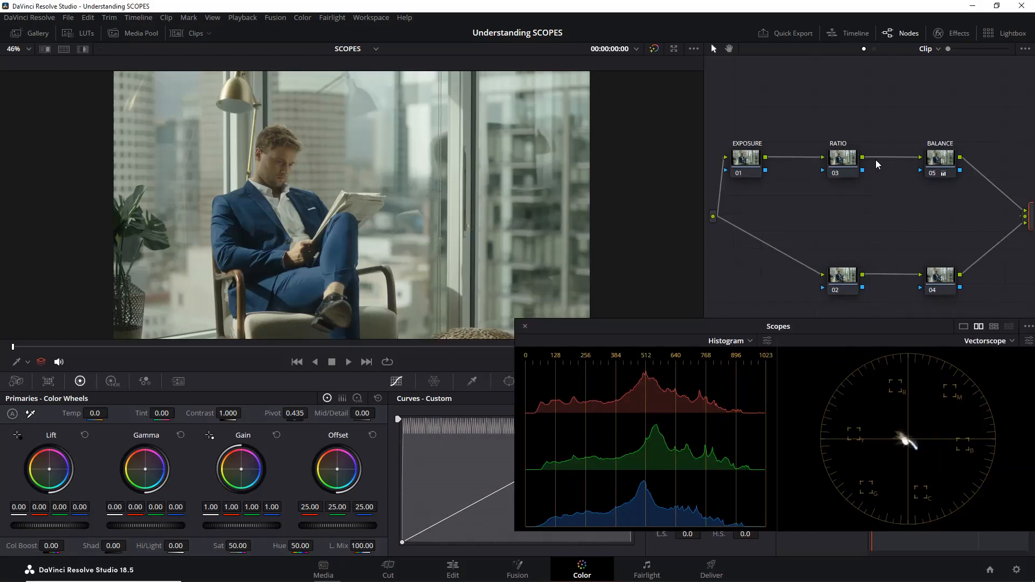
pyautogui.moveTo(868, 165); pyautogui.dragTo(853, 164)
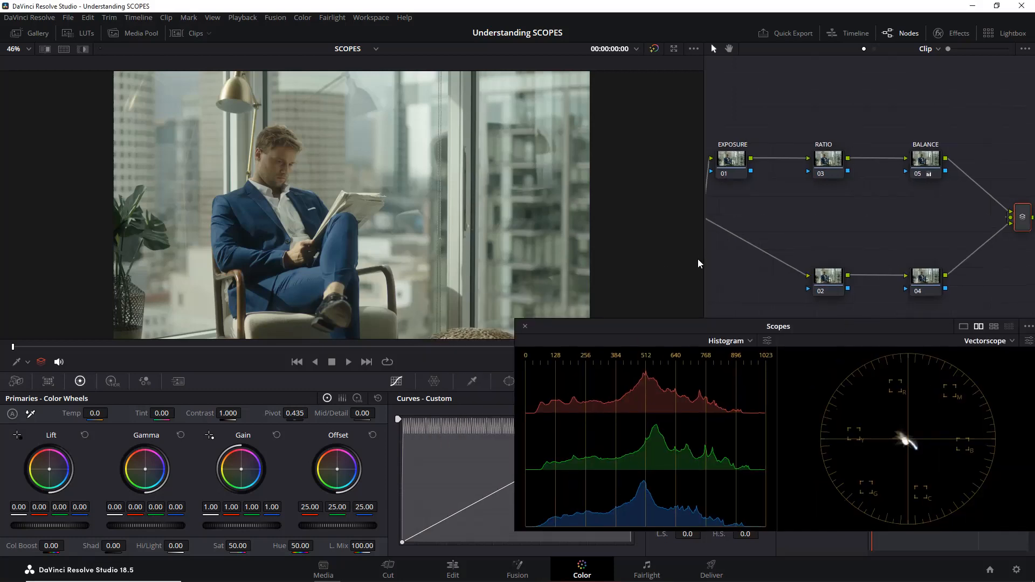
pyautogui.moveTo(702, 262); pyautogui.dragTo(652, 261)
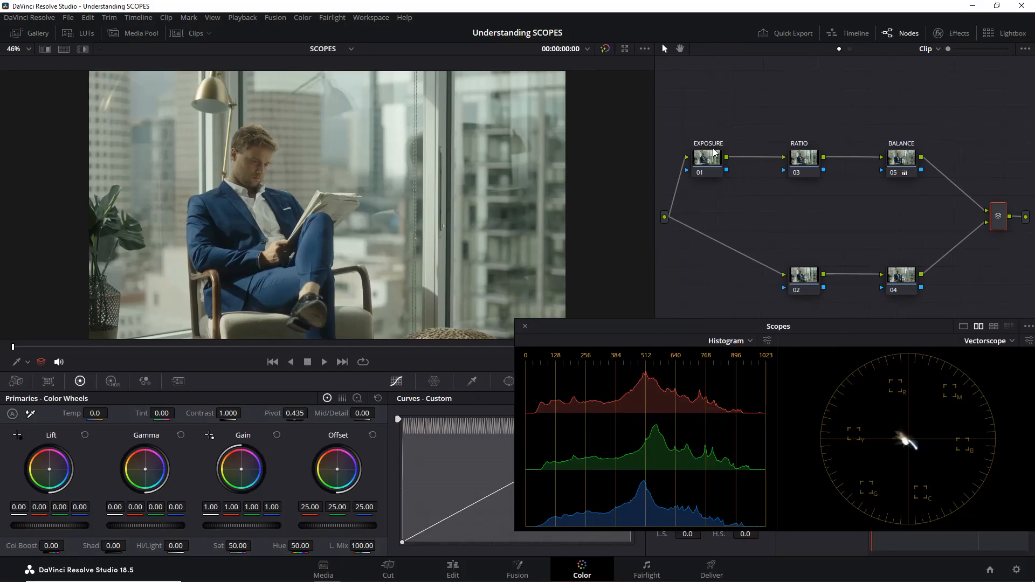
# Select the EXPOSURE node and raise its offset to 44.00 on all three channels
pyautogui.click(706, 162)
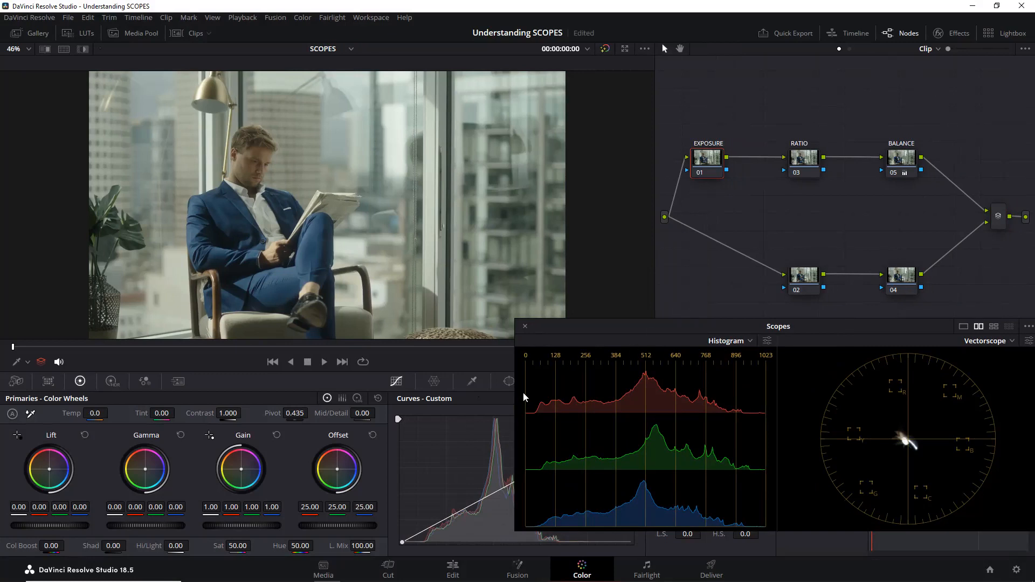
pyautogui.press('KP_Add')
pyautogui.press('KP_Add')
pyautogui.press('KP_Add')
pyautogui.press('KP_Add')
pyautogui.press('KP_Add')
pyautogui.press('KP_Add')
pyautogui.press('KP_Add')
pyautogui.press('KP_Add')
pyautogui.press('KP_Add')
pyautogui.press('KP_Add')
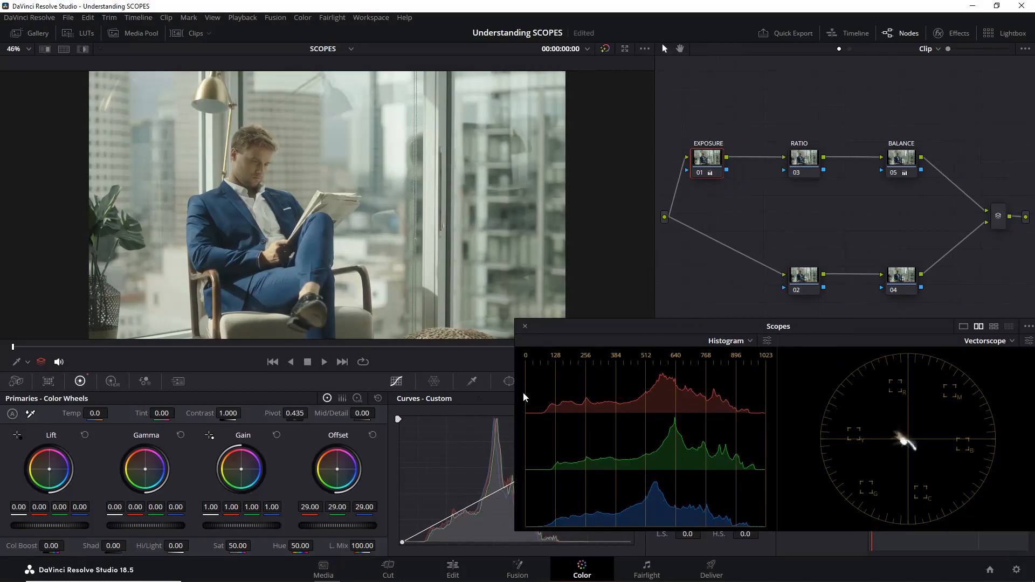
pyautogui.press('KP_Add')
pyautogui.press('KP_Add')
pyautogui.press('KP_Add')
pyautogui.press('KP_Add')
pyautogui.press('KP_Add')
pyautogui.press('KP_Add')
pyautogui.press('KP_Add')
pyautogui.press('KP_Add')
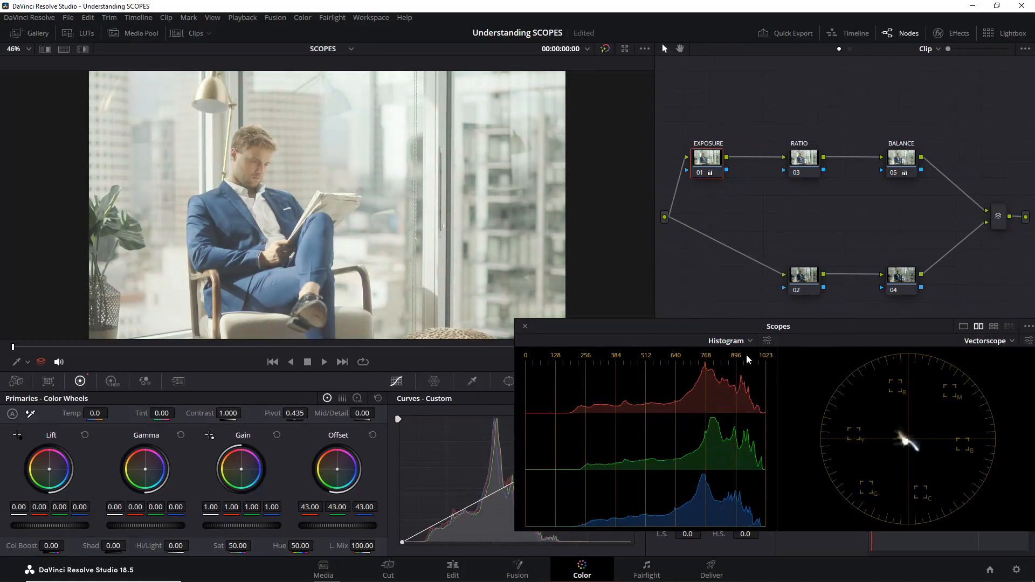
pyautogui.press('KP_Add')
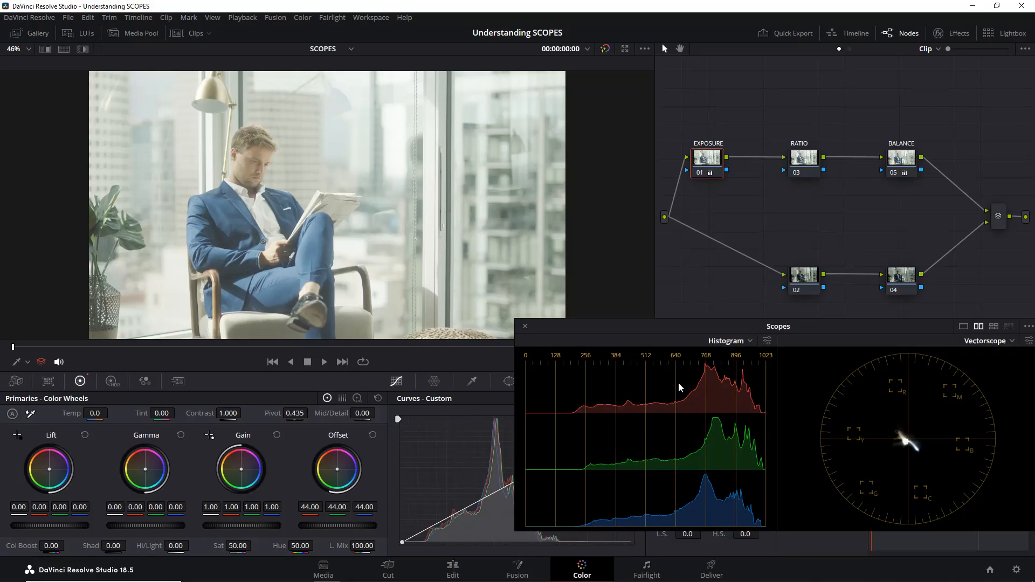
# Lower the EXPOSURE node's offset step by step to 9.00 on all three channels
pyautogui.press('KP_Subtract')
pyautogui.press('KP_Subtract')
pyautogui.press('KP_Subtract')
pyautogui.press('KP_Subtract')
pyautogui.press('KP_Subtract')
pyautogui.press('KP_Subtract')
pyautogui.press('KP_Subtract')
pyautogui.press('KP_Subtract')
pyautogui.press('KP_Subtract')
pyautogui.press('KP_Subtract')
pyautogui.press('KP_Subtract')
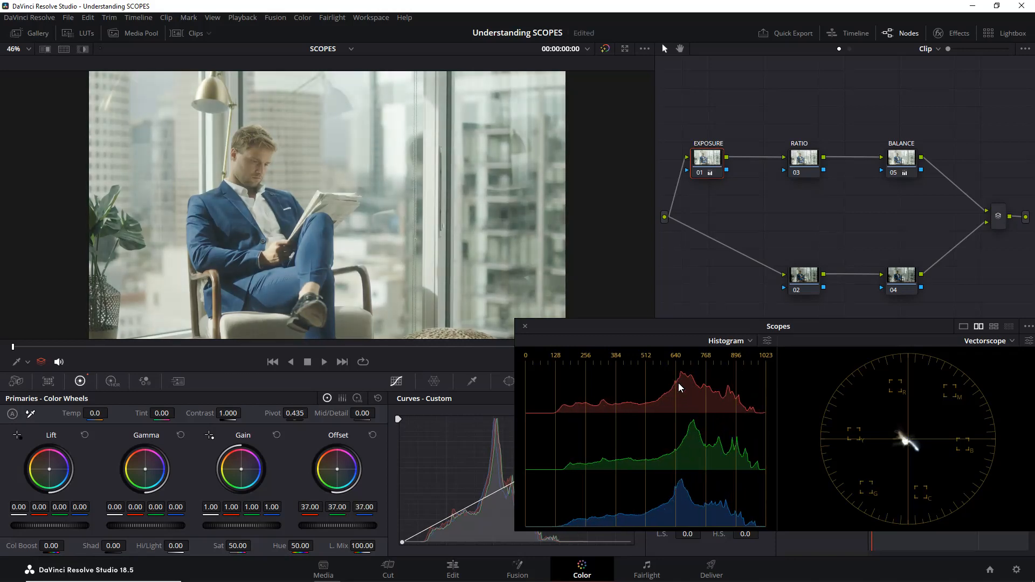
pyautogui.press('KP_Subtract')
pyautogui.press('KP_Subtract')
pyautogui.press('KP_Subtract')
pyautogui.press('KP_Subtract')
pyautogui.press('KP_Subtract')
pyautogui.press('KP_Subtract')
pyautogui.press('KP_Subtract')
pyautogui.press('KP_Subtract')
pyautogui.press('KP_Subtract')
pyautogui.press('KP_Subtract')
pyautogui.press('KP_Subtract')
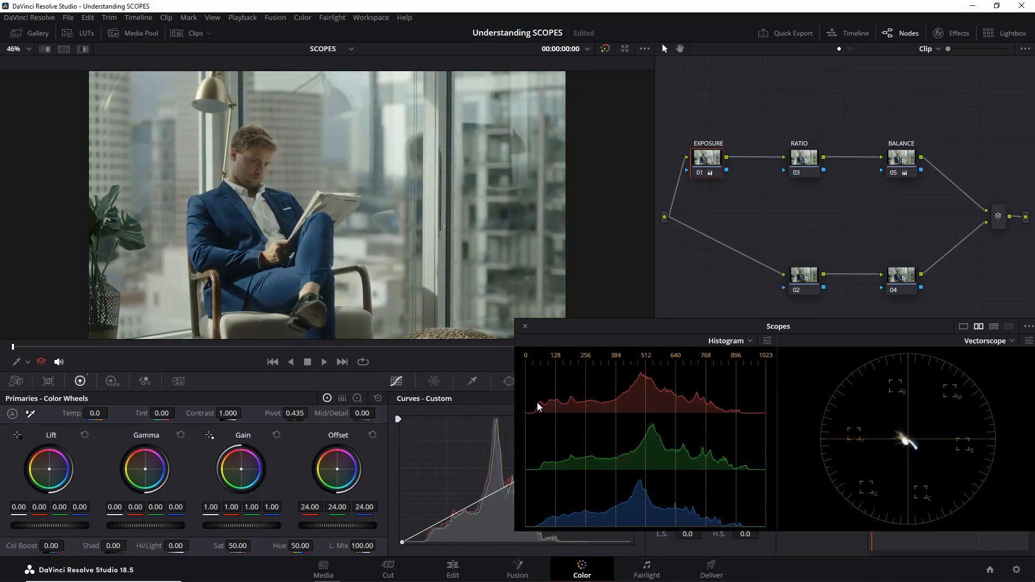
pyautogui.press('KP_Subtract')
pyautogui.press('KP_Subtract')
pyautogui.press('KP_Subtract')
pyautogui.press('KP_Subtract')
pyautogui.press('KP_Subtract')
pyautogui.press('KP_Subtract')
pyautogui.press('KP_Subtract')
pyautogui.press('KP_Subtract')
pyautogui.press('KP_Subtract')
pyautogui.press('KP_Subtract')
pyautogui.press('KP_Subtract')
pyautogui.press('KP_Subtract')
pyautogui.press('KP_Subtract')
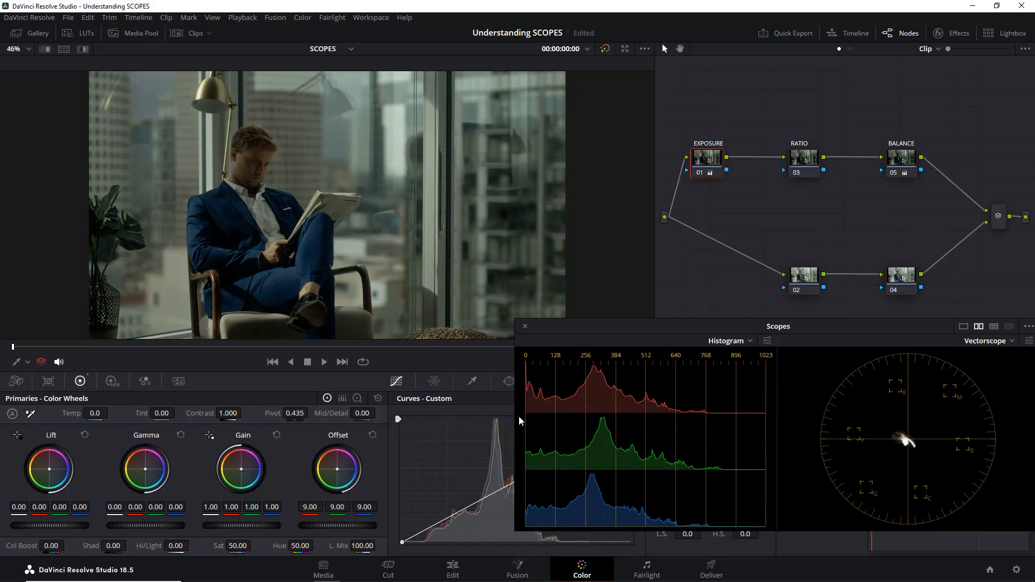
# Show the darkened image in the Parade scope for comparison, and switch that scope back to Histogram
pyautogui.click(737, 363)
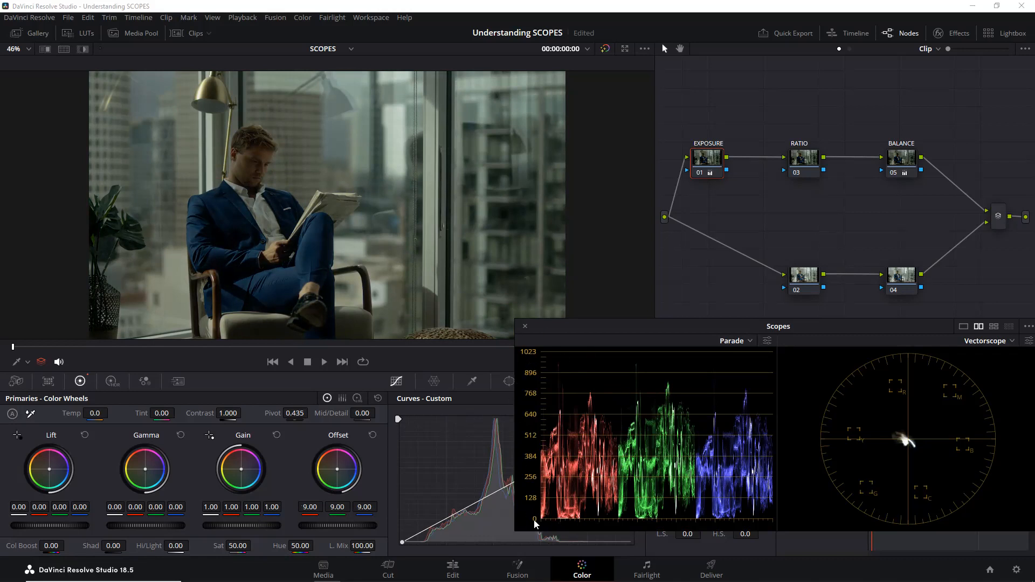
pyautogui.click(737, 341)
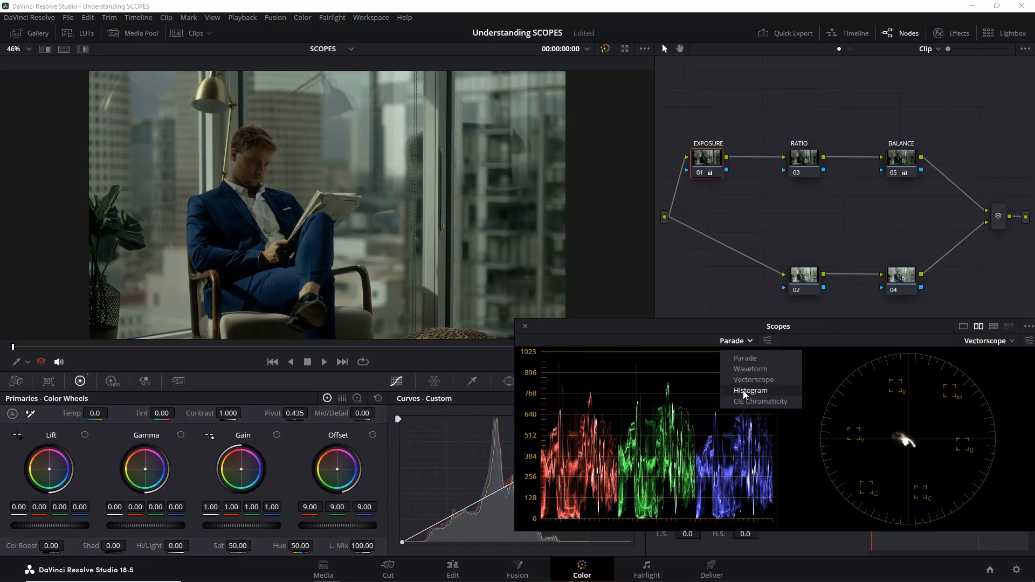
pyautogui.click(750, 390)
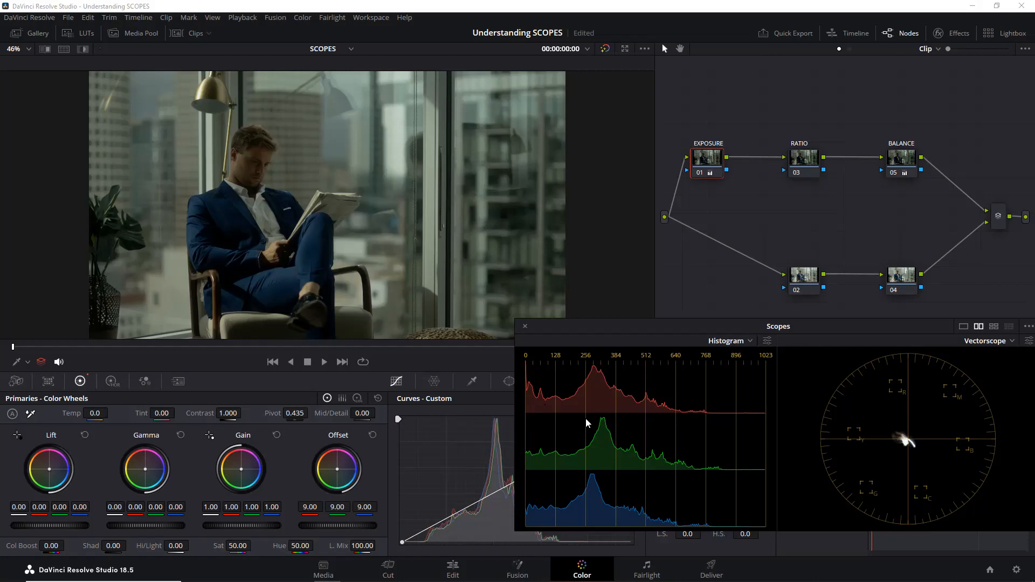
# Reset the grade of the EXPOSURE node
pyautogui.rightClick(714, 159)
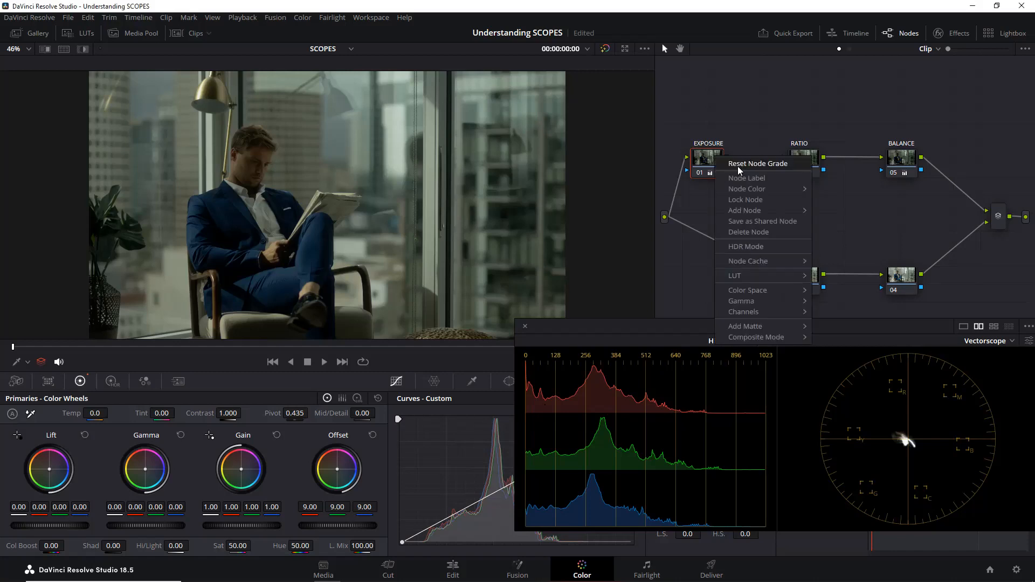
pyautogui.click(738, 164)
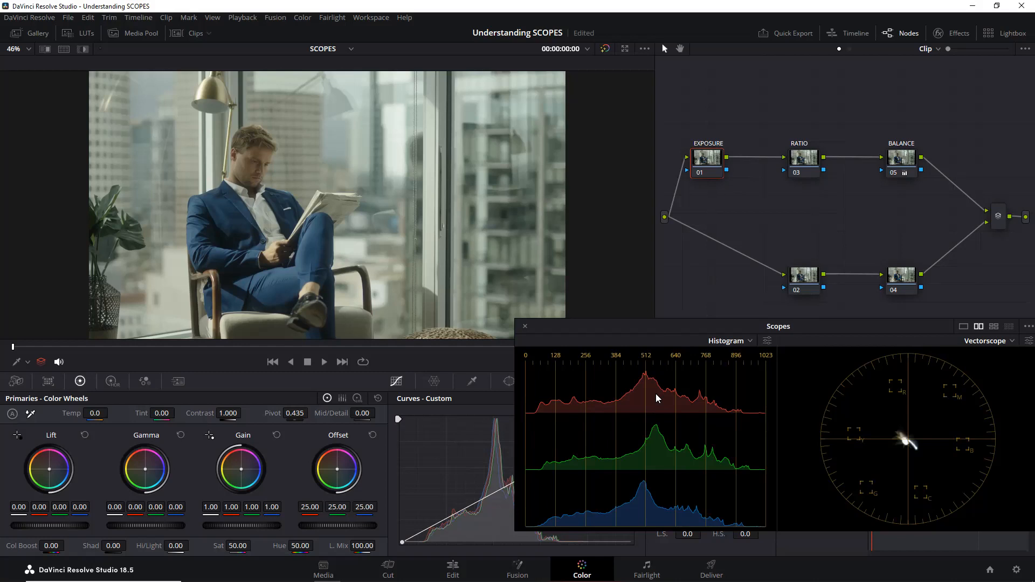
# Try a contrast of 1.290 on the EXPOSURE node, and reset its primaries
pyautogui.moveTo(238, 413); pyautogui.dragTo(246, 413)
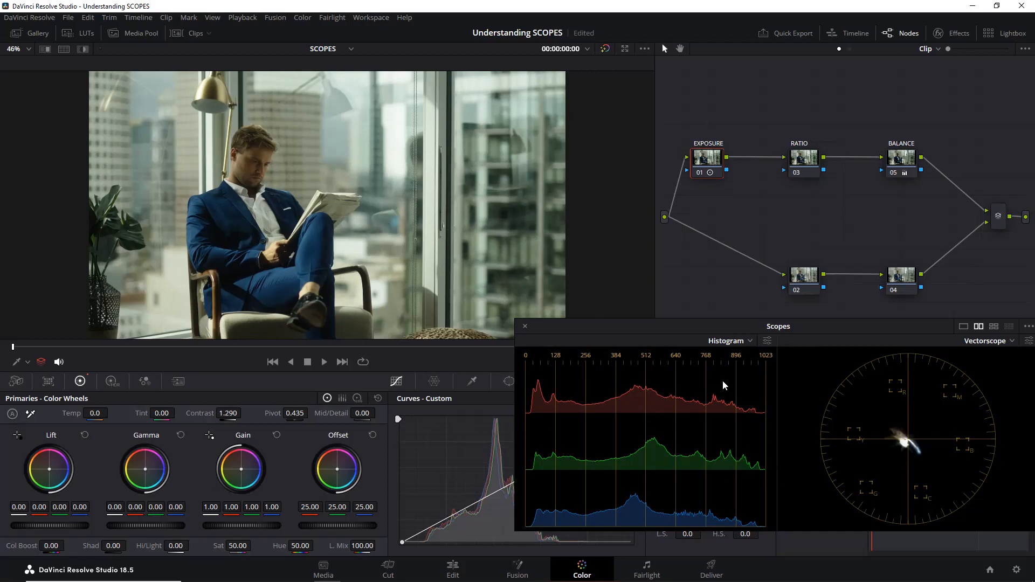
pyautogui.click(378, 398)
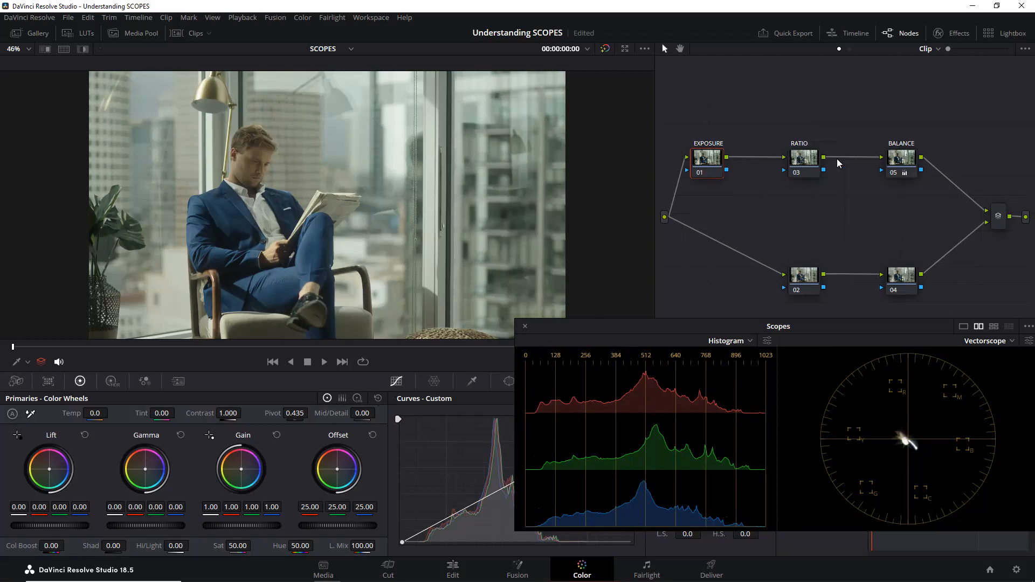
# Select the RATIO node and strongly increase its contrast while viewing the man's face up close
pyautogui.scroll(1, 430, 169)
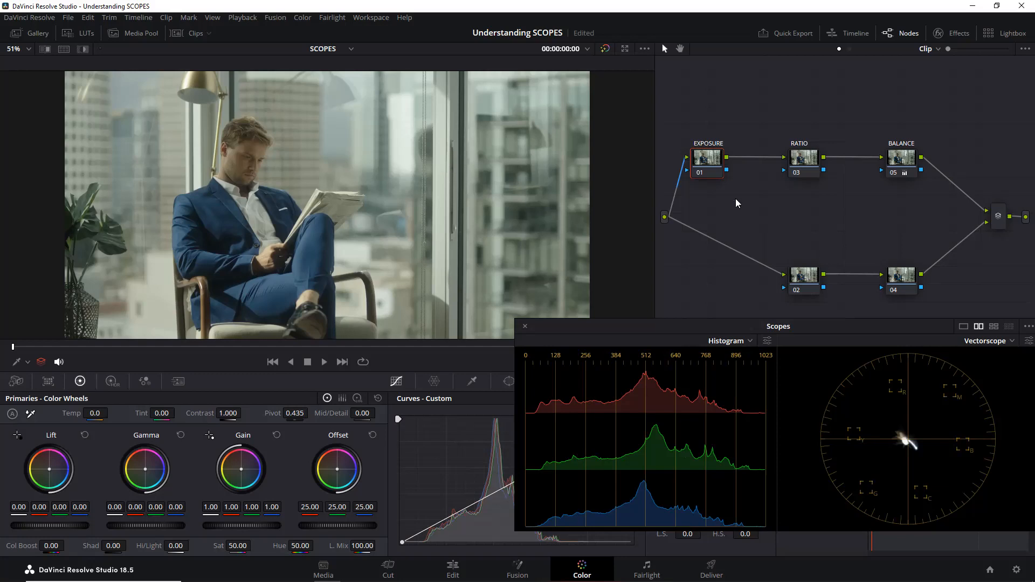
pyautogui.click(805, 159)
pyautogui.scroll(3, 224, 198)
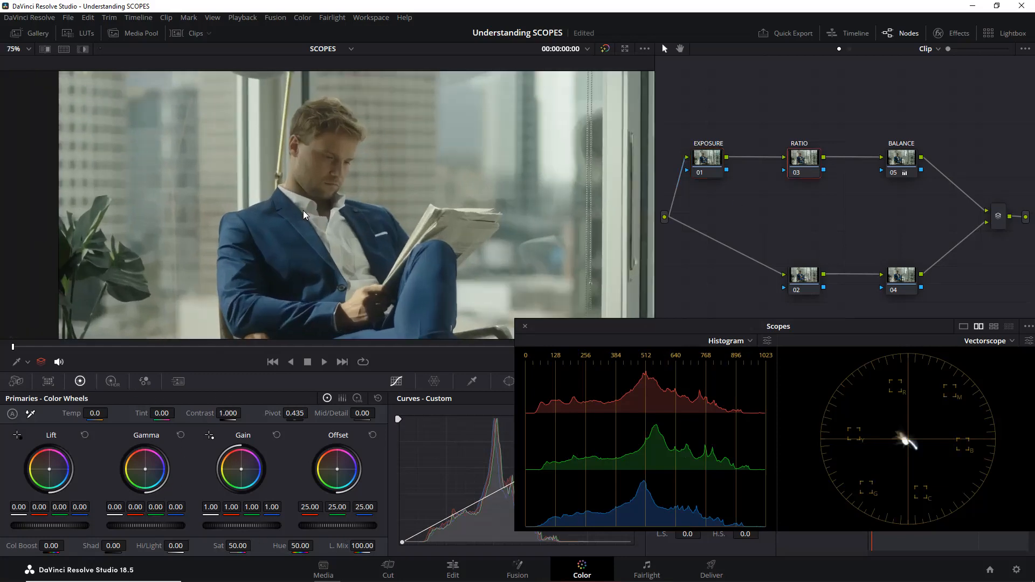
pyautogui.scroll(3, 305, 211)
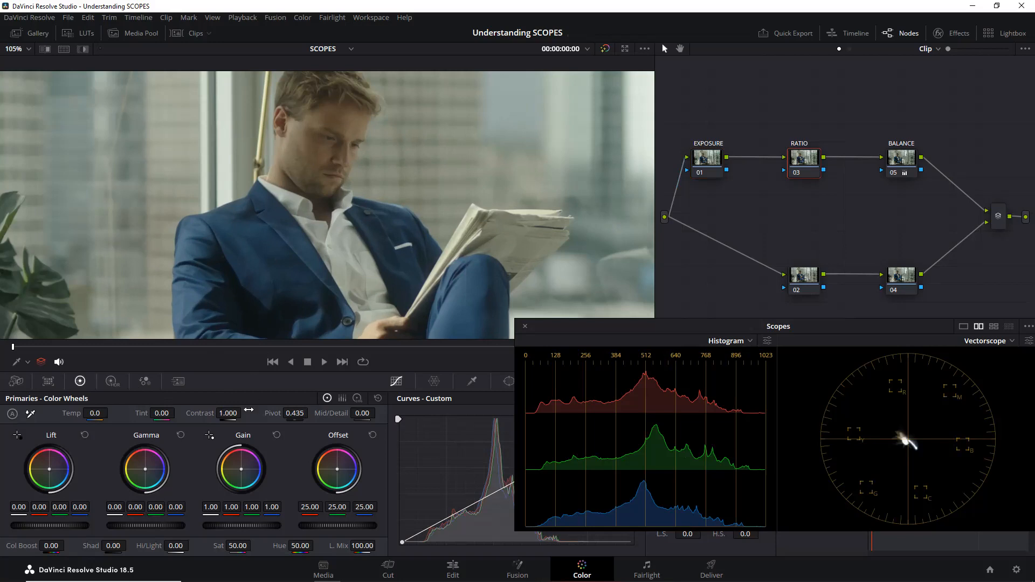
pyautogui.moveTo(228, 414); pyautogui.dragTo(244, 413)
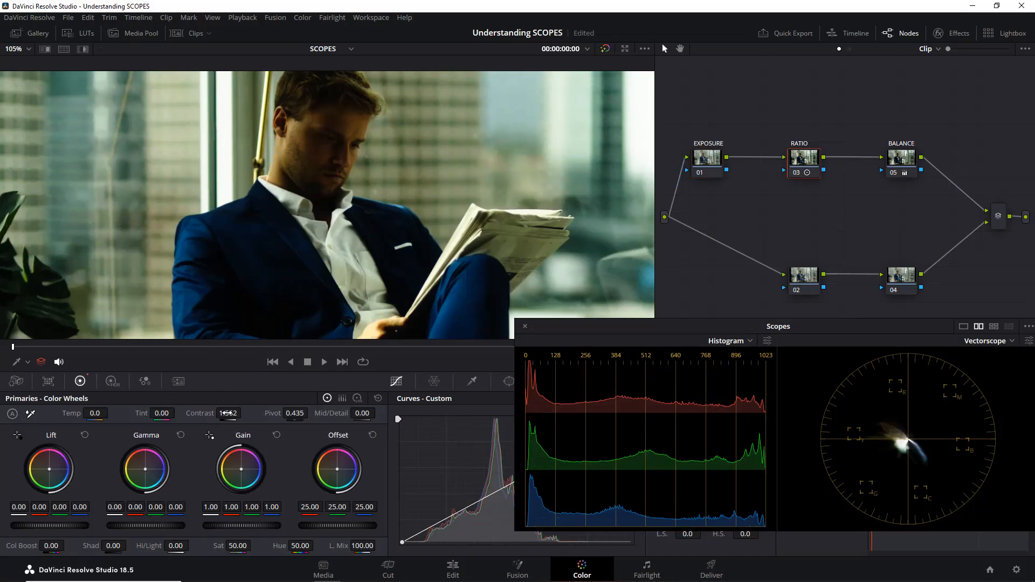
# Reset the RATIO node's contrast and set it to 1.210 while checking the man's face
pyautogui.moveTo(176, 112); pyautogui.dragTo(234, 190)
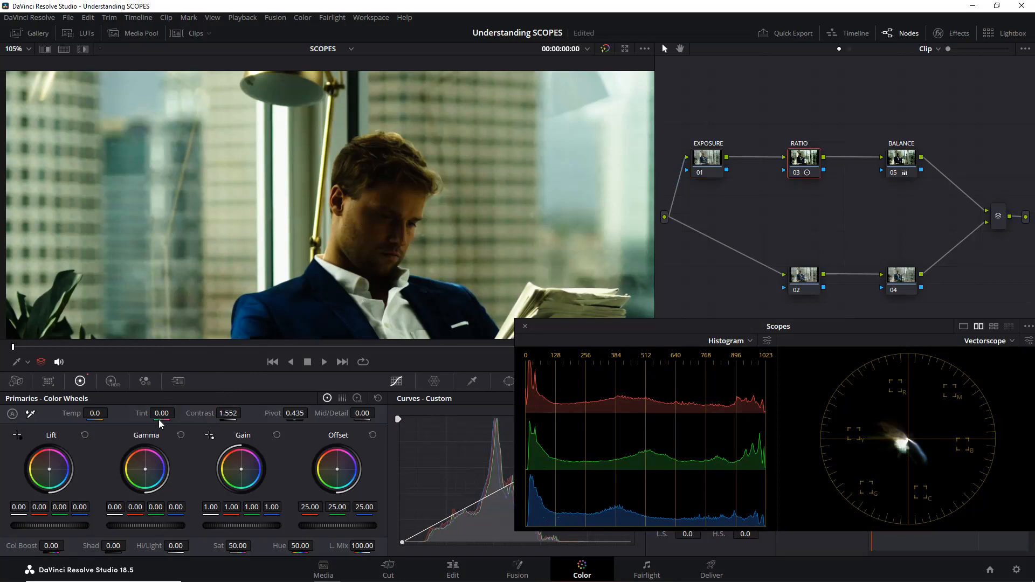
pyautogui.moveTo(224, 411); pyautogui.dragTo(253, 413)
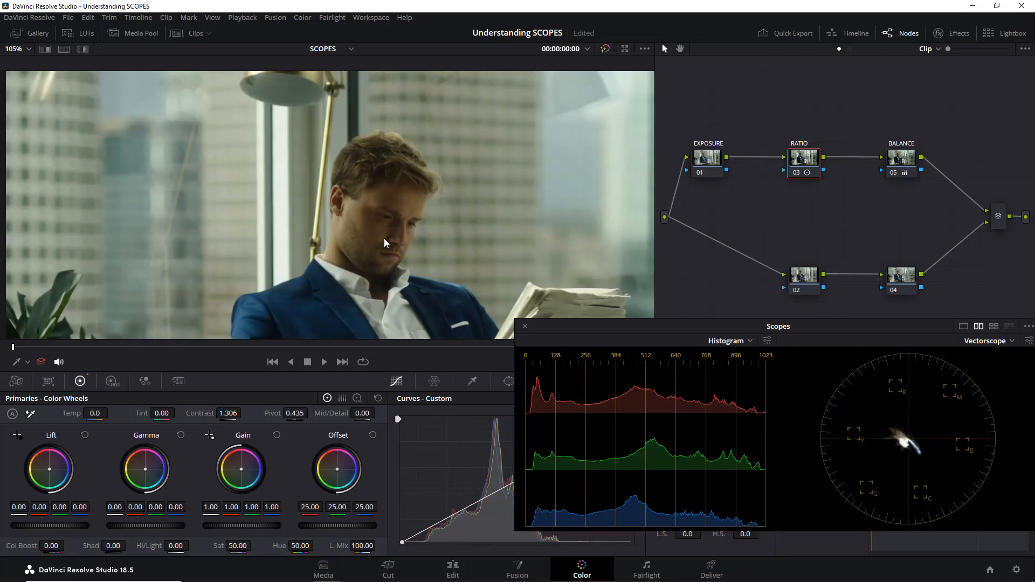
pyautogui.doubleClick(194, 411)
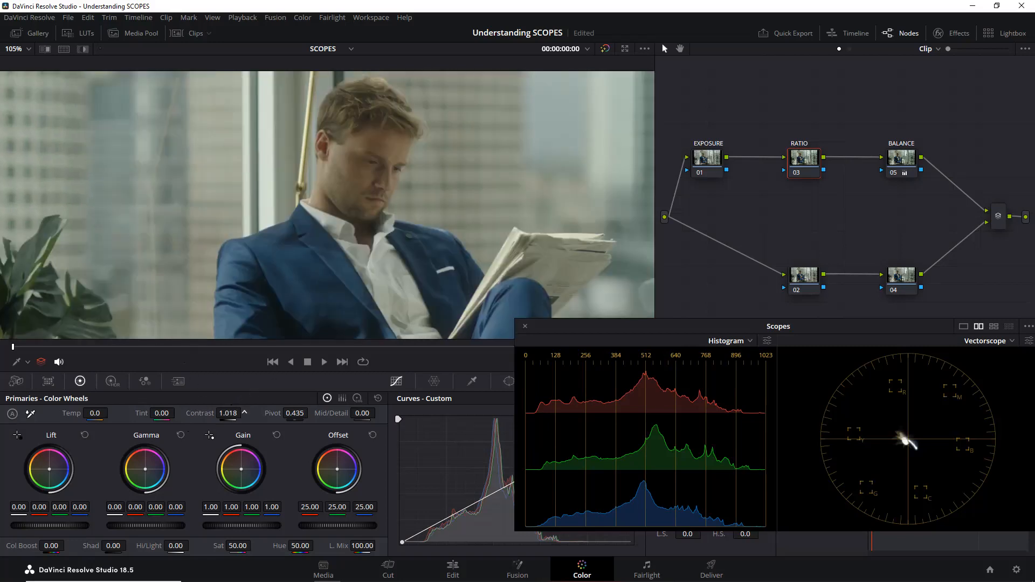
pyautogui.moveTo(231, 412); pyautogui.dragTo(244, 413)
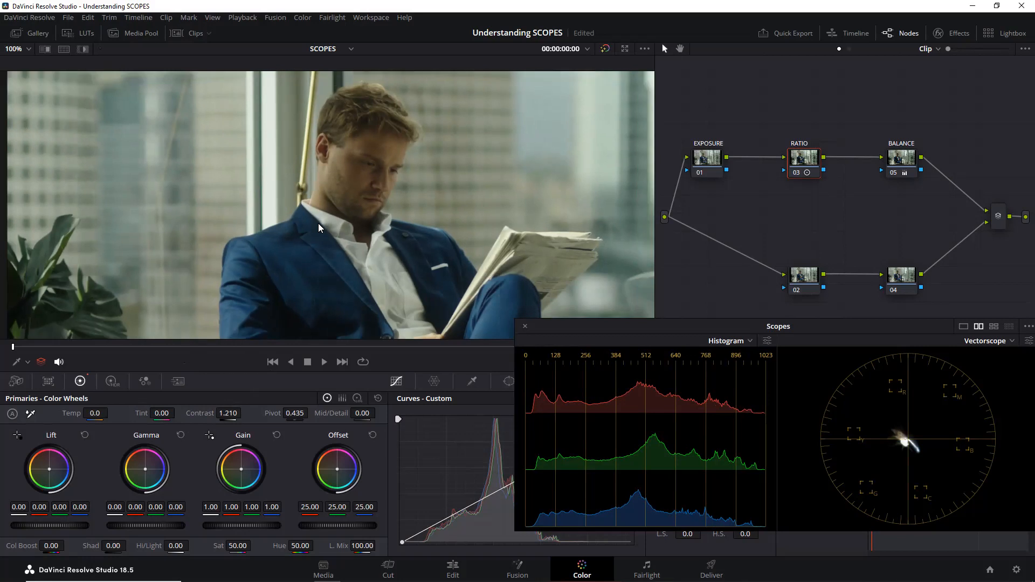
pyautogui.scroll(-5, 318, 223)
# Raise the EXPOSURE node's overall offset to 29.00 on all three channels
pyautogui.click(701, 160)
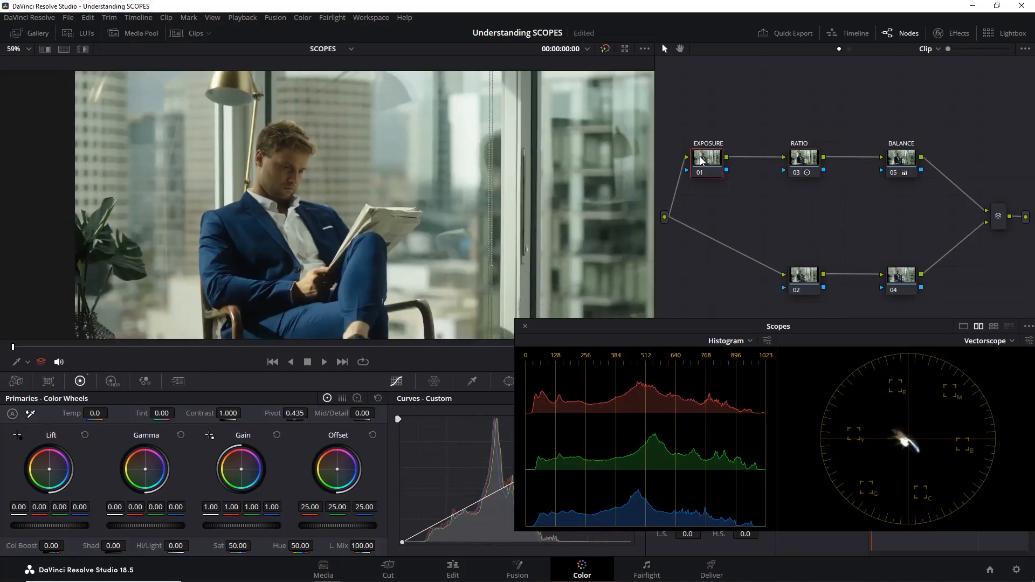
pyautogui.press('KP_Add')
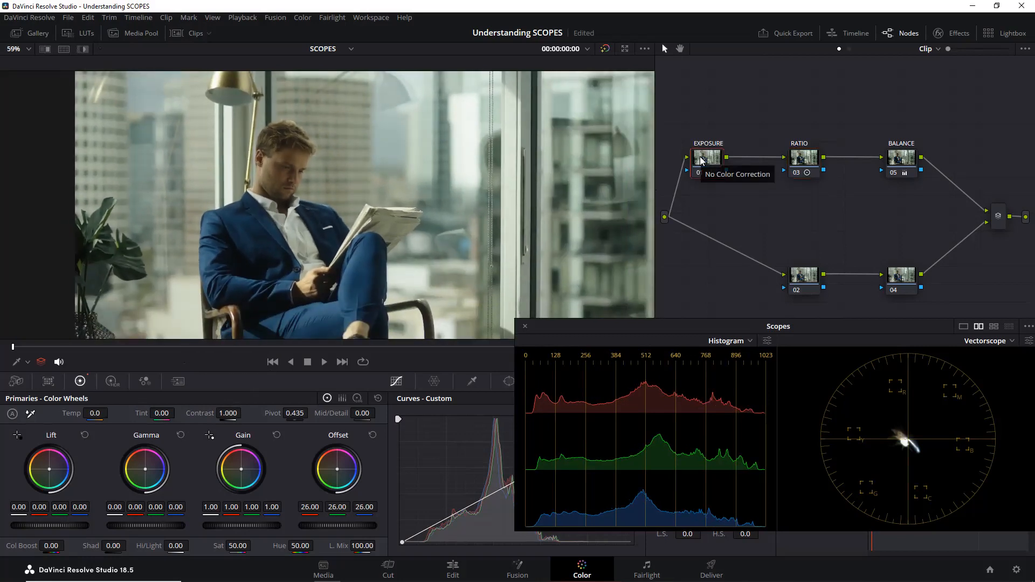
pyautogui.press('KP_Add')
pyautogui.press('KP_Add')
pyautogui.press('KP_Add')
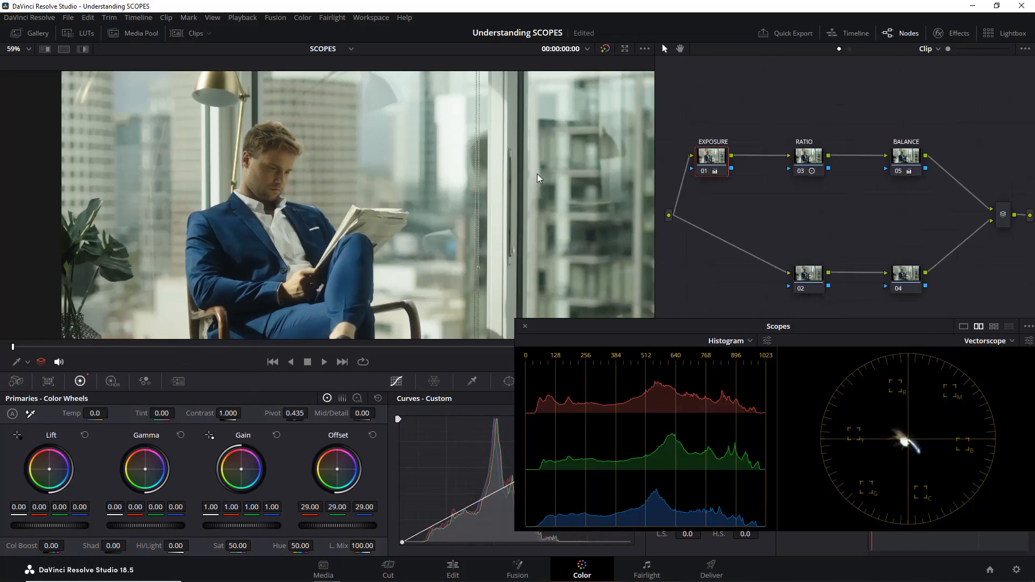
# Reset the BALANCE node's primaries and save the project
pyautogui.click(905, 159)
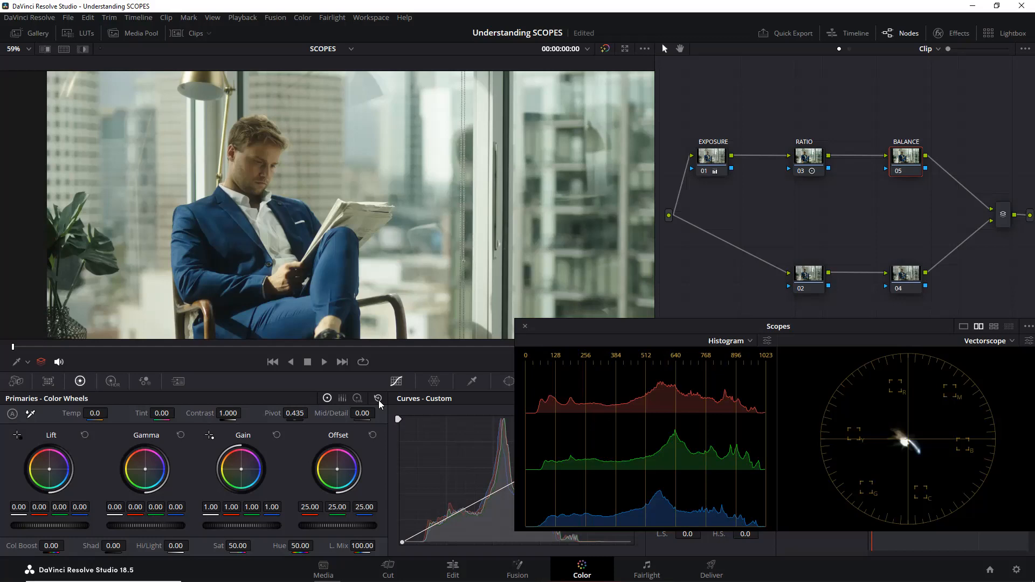
pyautogui.hotkey('ctrl', 's')
# Examine the man's shirt, newspaper and face up close to judge the color cast in the whites and skin
pyautogui.scroll(2, 362, 252)
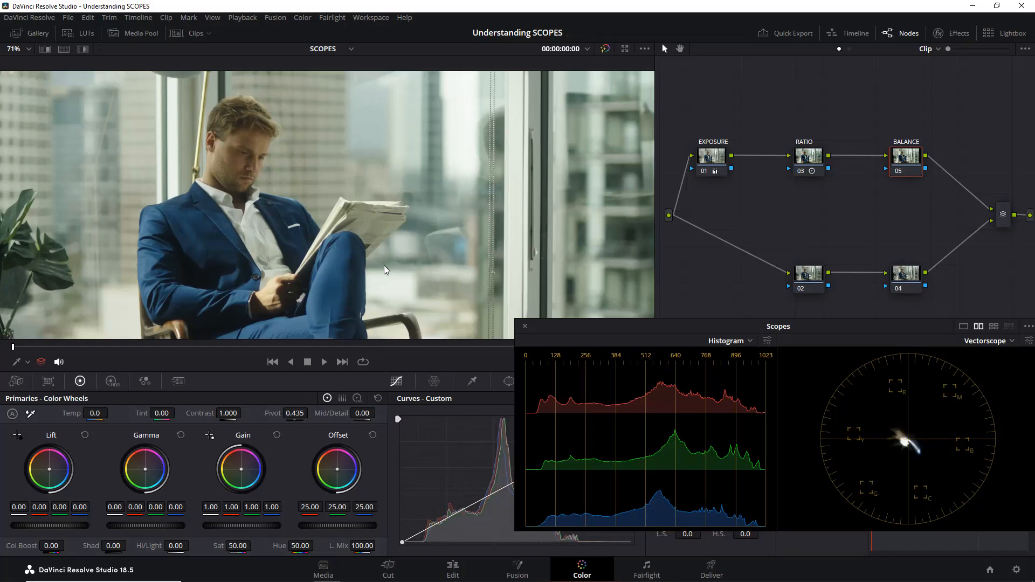
pyautogui.scroll(1, 274, 253)
pyautogui.scroll(4, 274, 254)
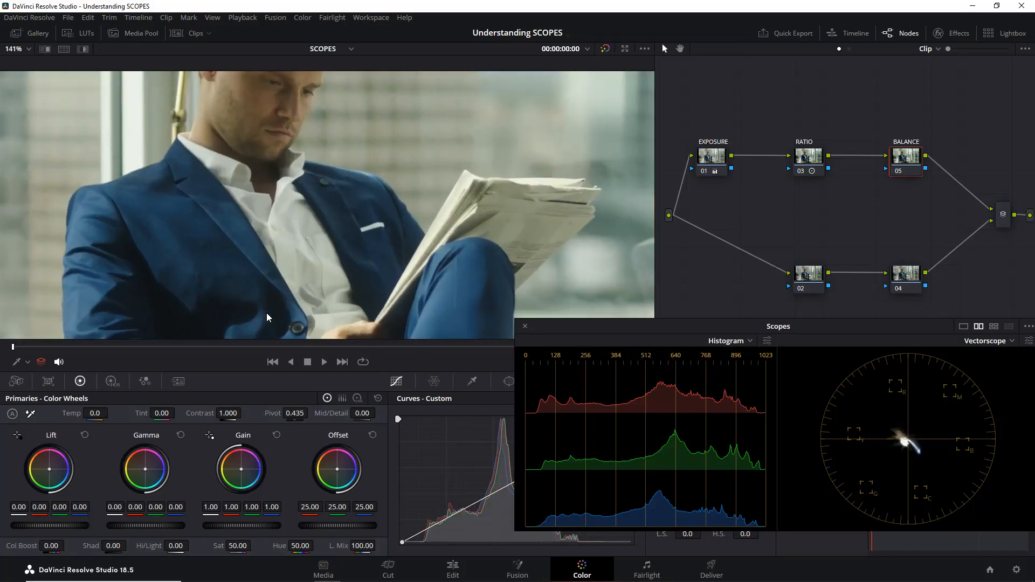
pyautogui.moveTo(281, 256); pyautogui.dragTo(286, 219)
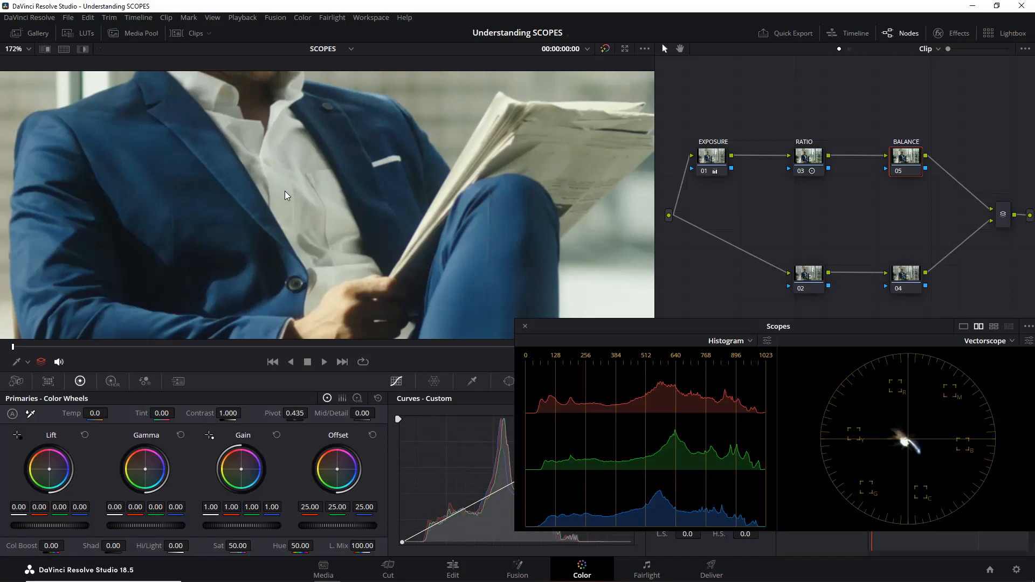
pyautogui.moveTo(327, 204); pyautogui.dragTo(330, 225)
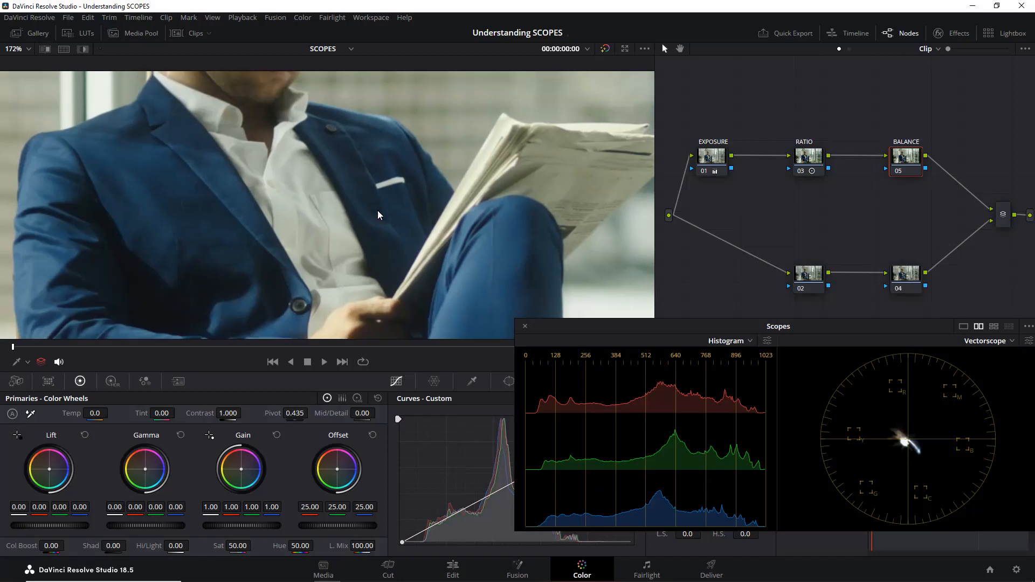
pyautogui.moveTo(352, 142); pyautogui.dragTo(345, 320)
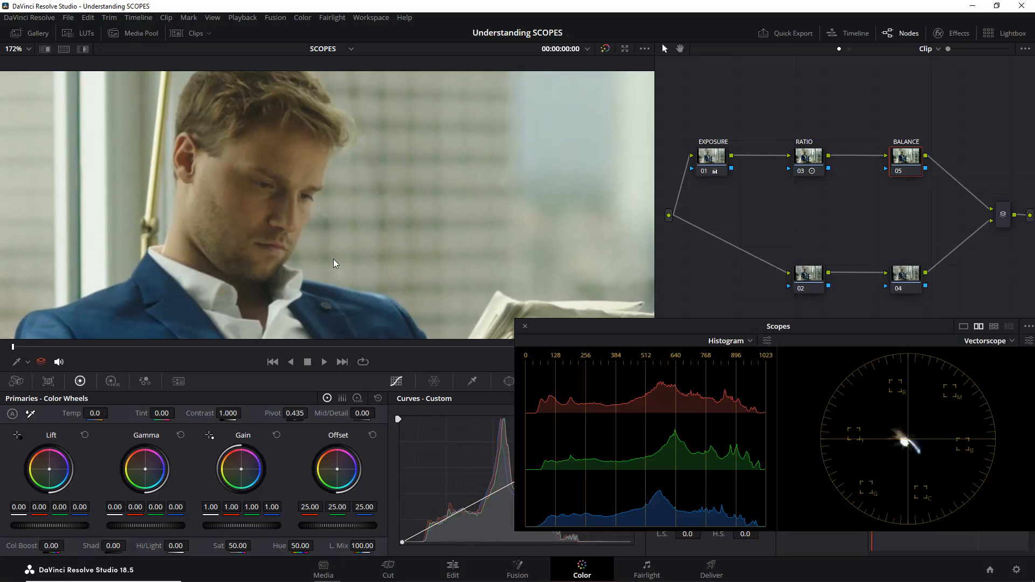
pyautogui.scroll(-5, 330, 194)
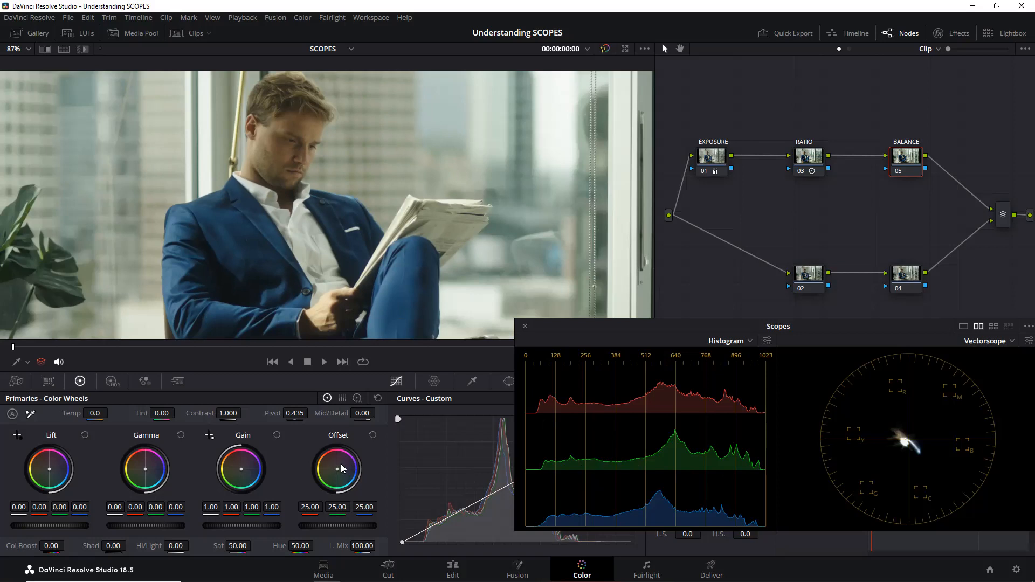
pyautogui.scroll(-3, 336, 279)
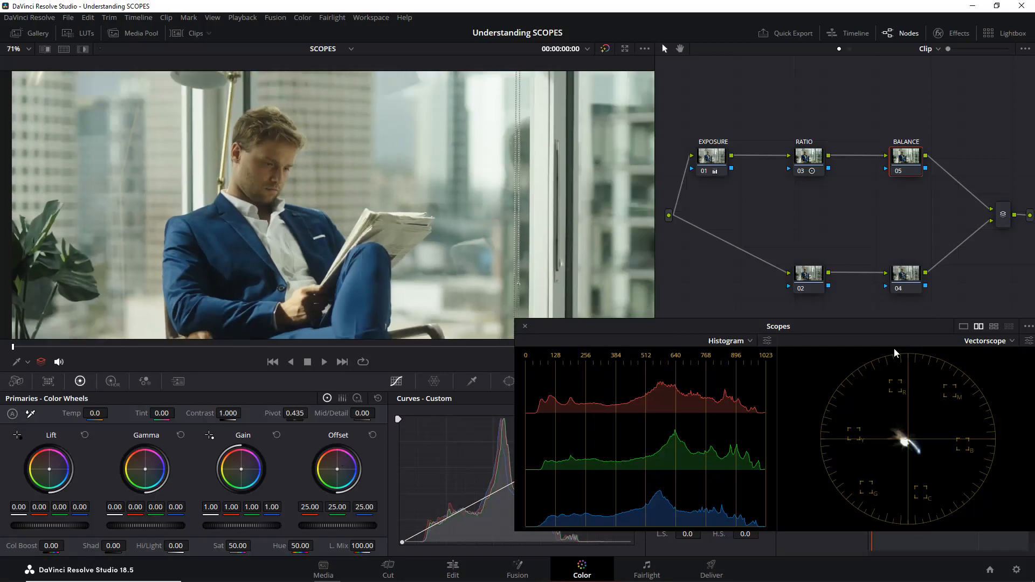
# Lower the BALANCE node's red offset to 24.50 and its green offset to 23.25 while watching the vectorscope
pyautogui.moveTo(882, 334); pyautogui.dragTo(784, 322)
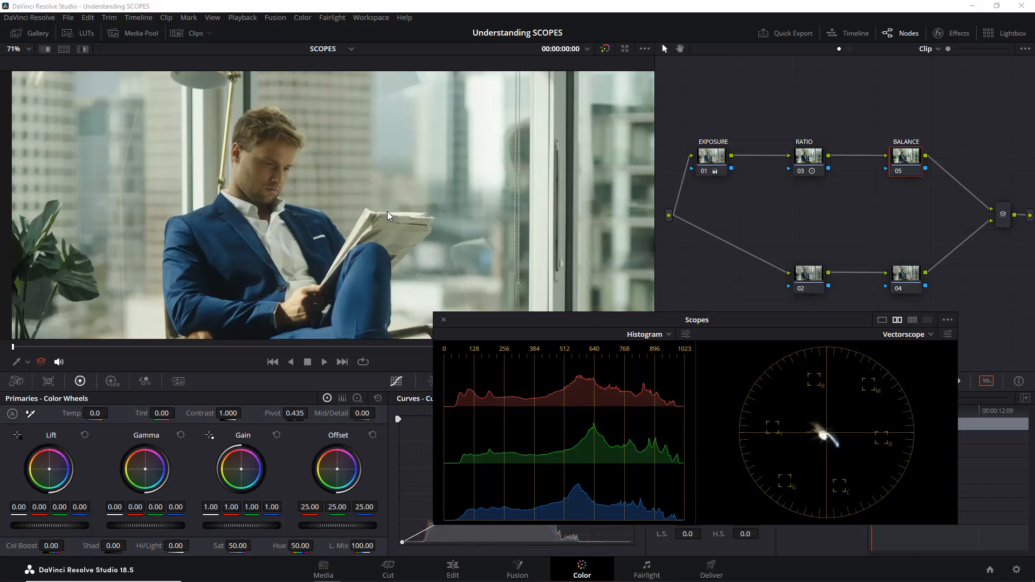
pyautogui.press('KP_5')
pyautogui.press('KP_5')
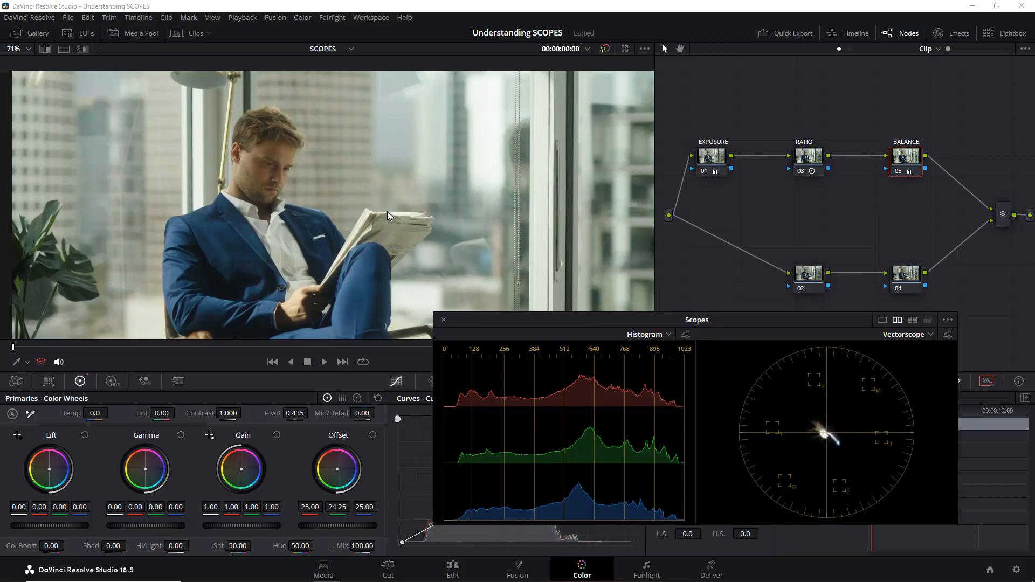
pyautogui.press('KP_5')
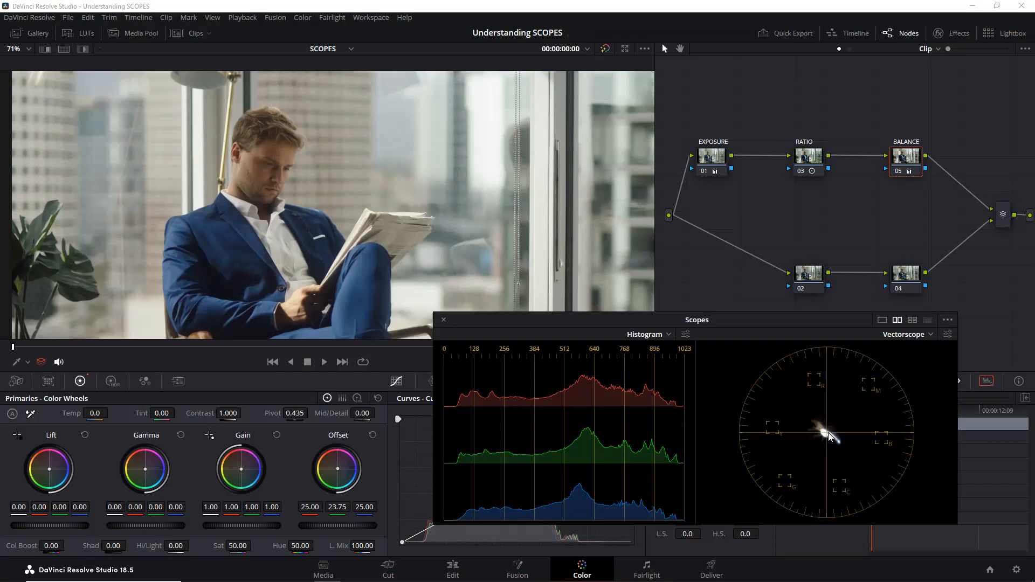
pyautogui.press('KP_5')
pyautogui.press('KP_4')
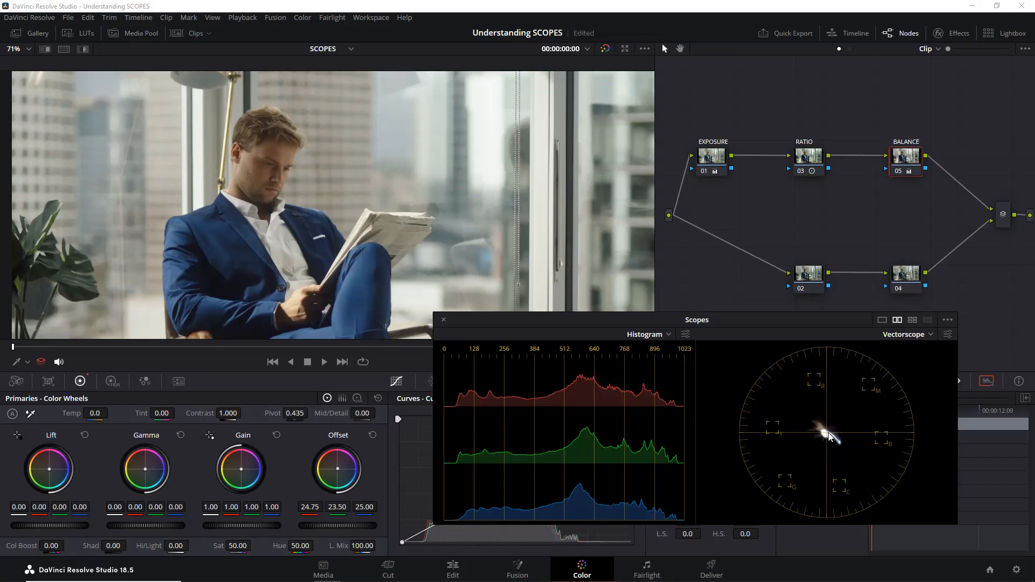
pyautogui.press('KP_5')
pyautogui.press('KP_8')
# Toggle the BALANCE node off and on repeatedly to compare the image and scopes with and without the correction
pyautogui.hotkey('ctrl', 'd')
pyautogui.hotkey('ctrl', 'd')
pyautogui.hotkey('ctrl', 'd')
pyautogui.hotkey('ctrl', 'd')
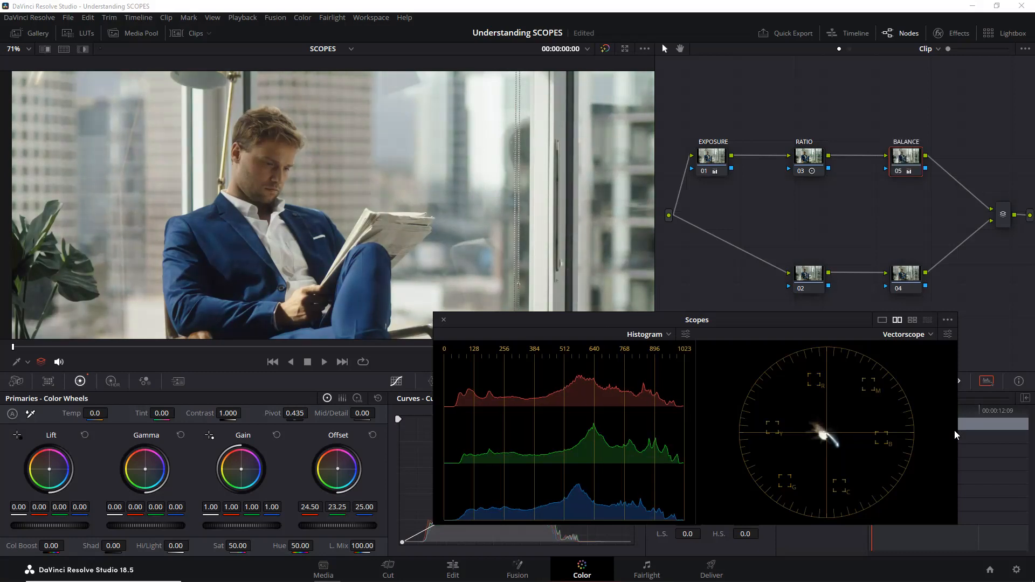
pyautogui.hotkey('ctrl', 'd')
pyautogui.hotkey('ctrl', 'd')
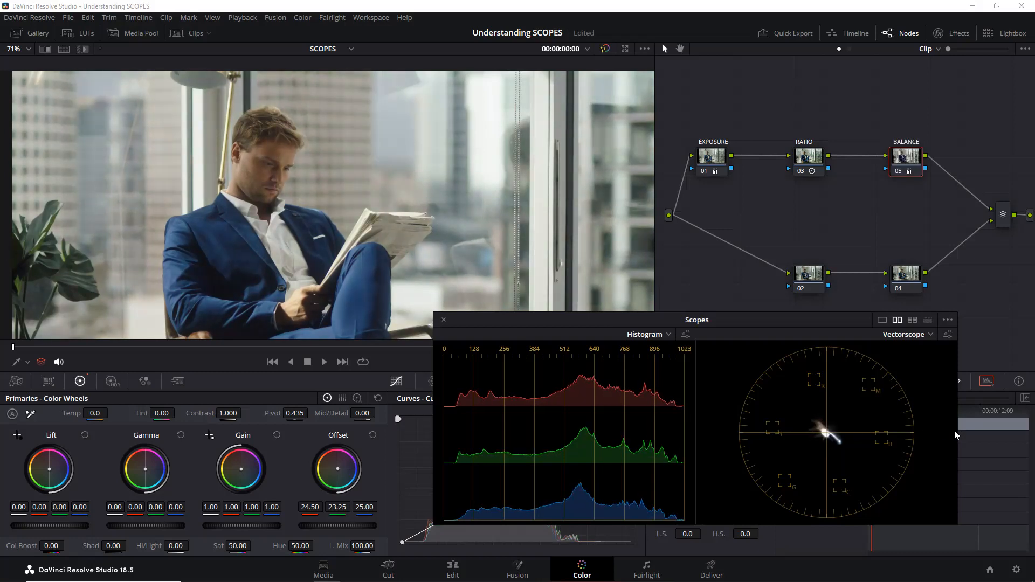
# Try a green offset of 22.50 on the BALANCE node
pyautogui.press('KP_8')
pyautogui.press('KP_8')
pyautogui.press('KP_2')
pyautogui.press('KP_5')
pyautogui.press('KP_5')
pyautogui.press('KP_5')
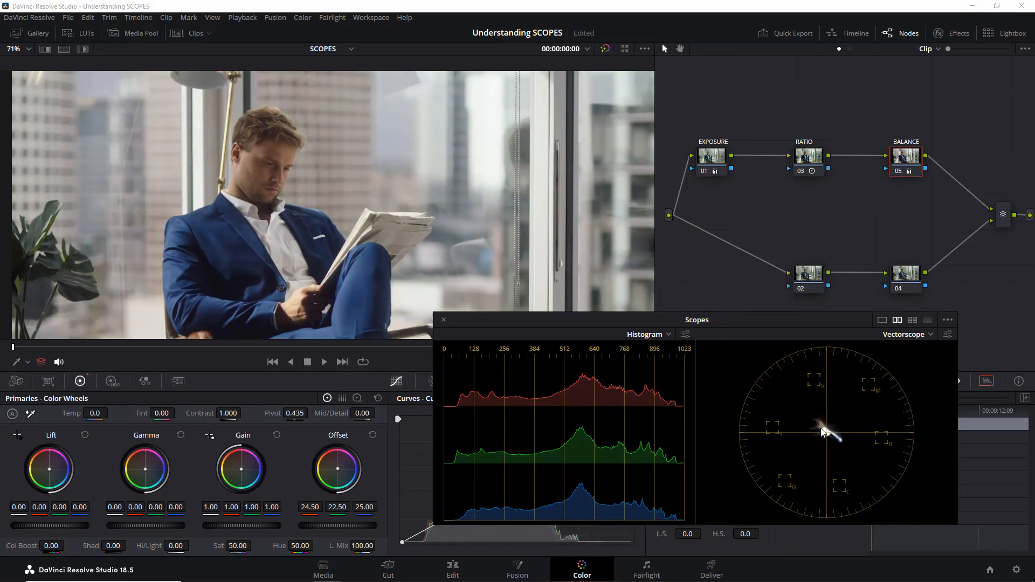
# Set the BALANCE node's green offset to 23.50
pyautogui.press('KP_8')
pyautogui.press('KP_8')
pyautogui.press('KP_8')
pyautogui.press('KP_8')
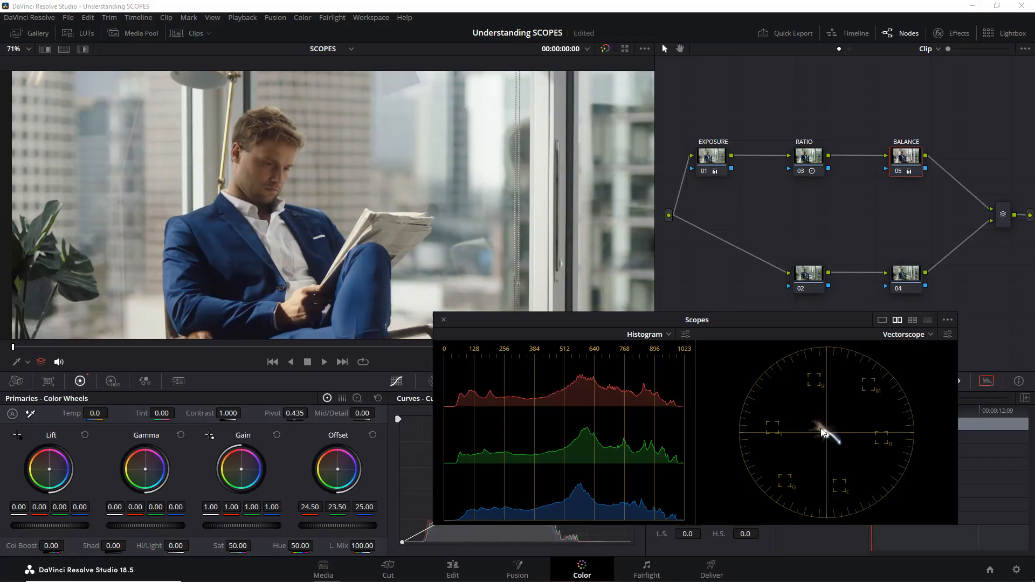
# Compare the shot with and without the BALANCE node in full-screen view, and disable the node
pyautogui.hotkey('ctrl', 'd')
pyautogui.hotkey('ctrl', 'd')
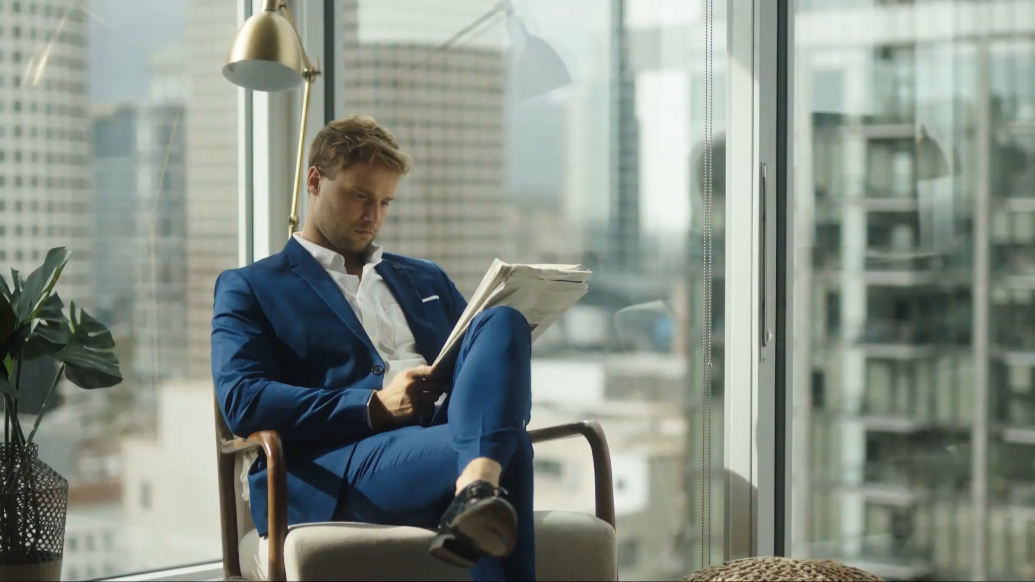
pyautogui.moveTo(514, 283)
pyautogui.press('Escape')
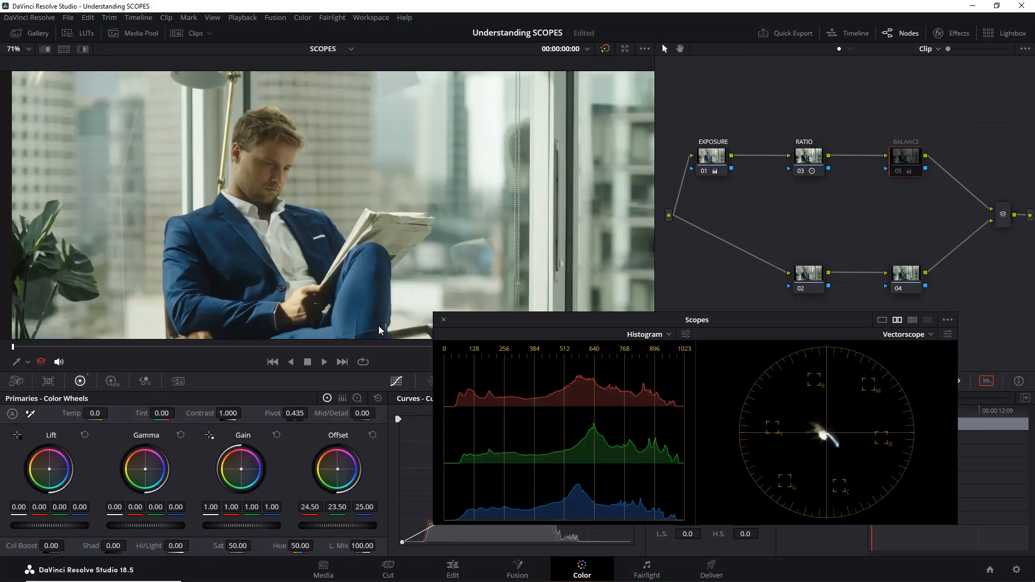
# Show the Histogram in YRGB mode to view the luma channel, and return it to RGB
pyautogui.click(684, 334)
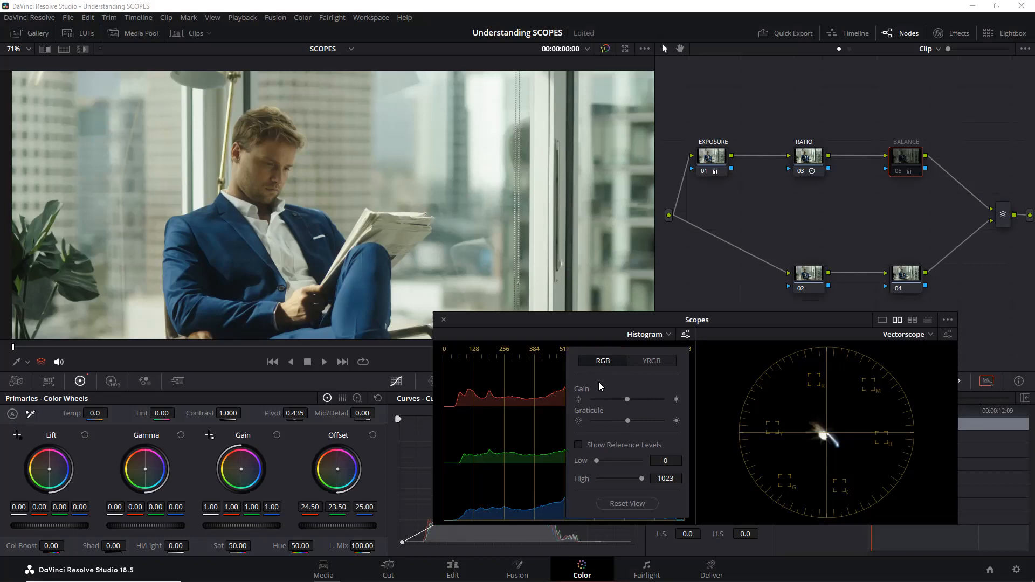
pyautogui.click(620, 364)
pyautogui.click(651, 360)
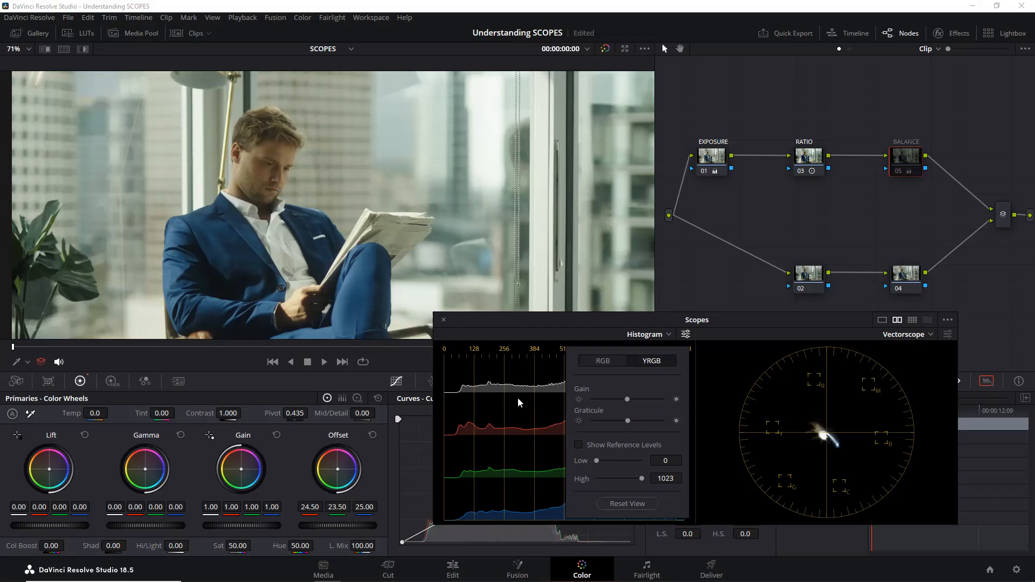
pyautogui.click(539, 534)
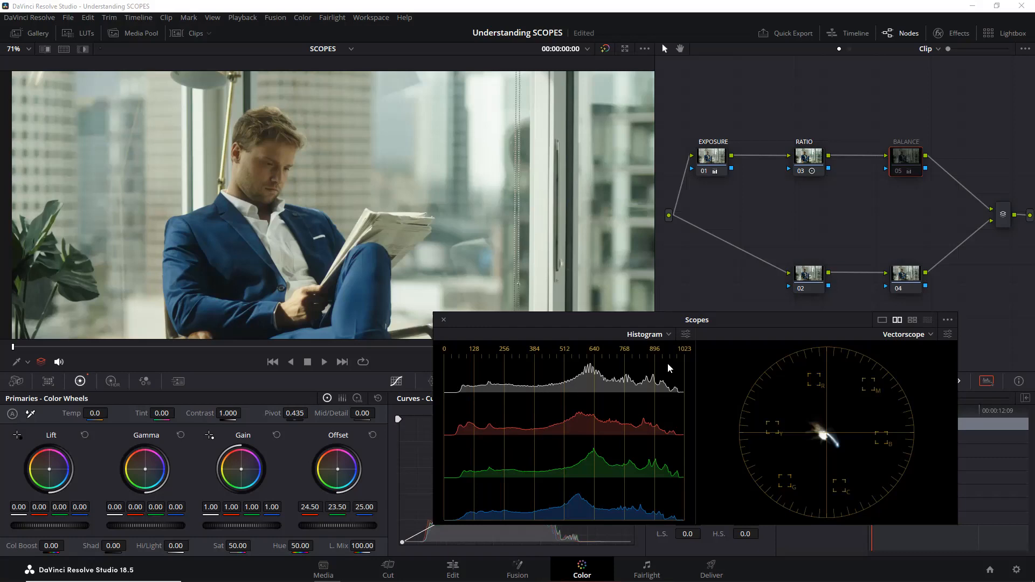
pyautogui.click(685, 335)
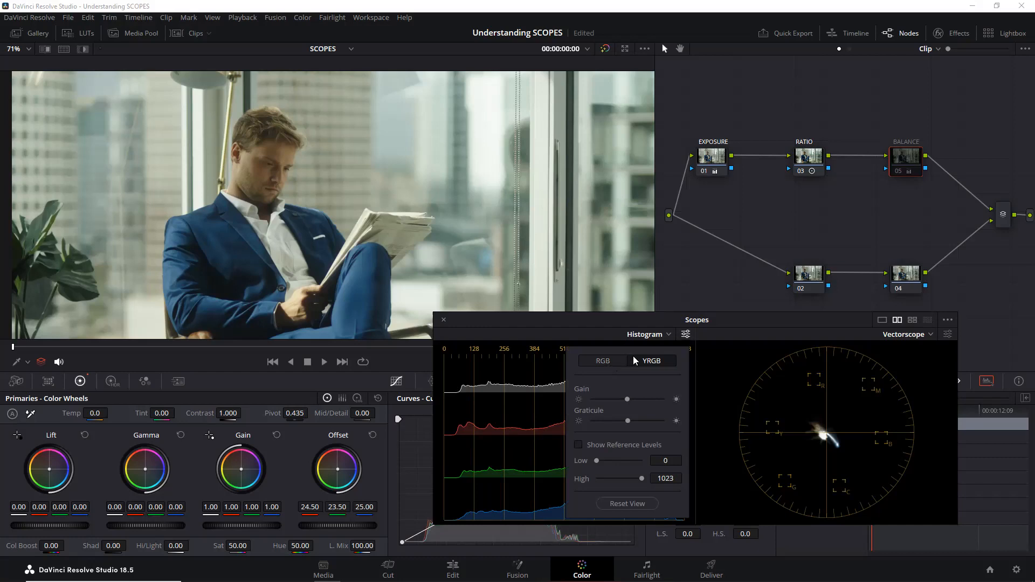
pyautogui.click(610, 356)
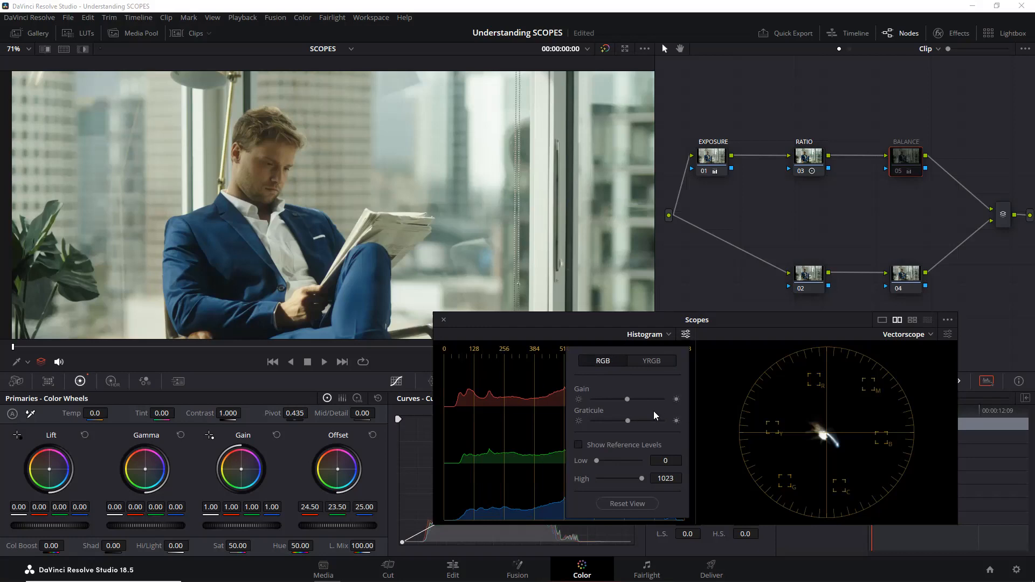
# Try a higher gain and graticule brightness on the Histogram, and reset its view settings
pyautogui.moveTo(625, 399); pyautogui.dragTo(648, 435)
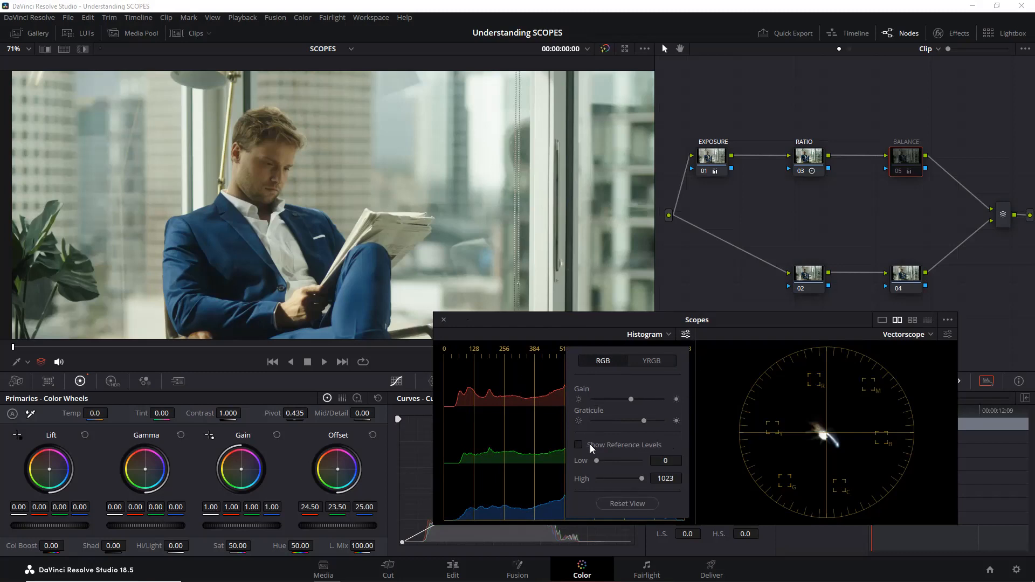
pyautogui.click(640, 502)
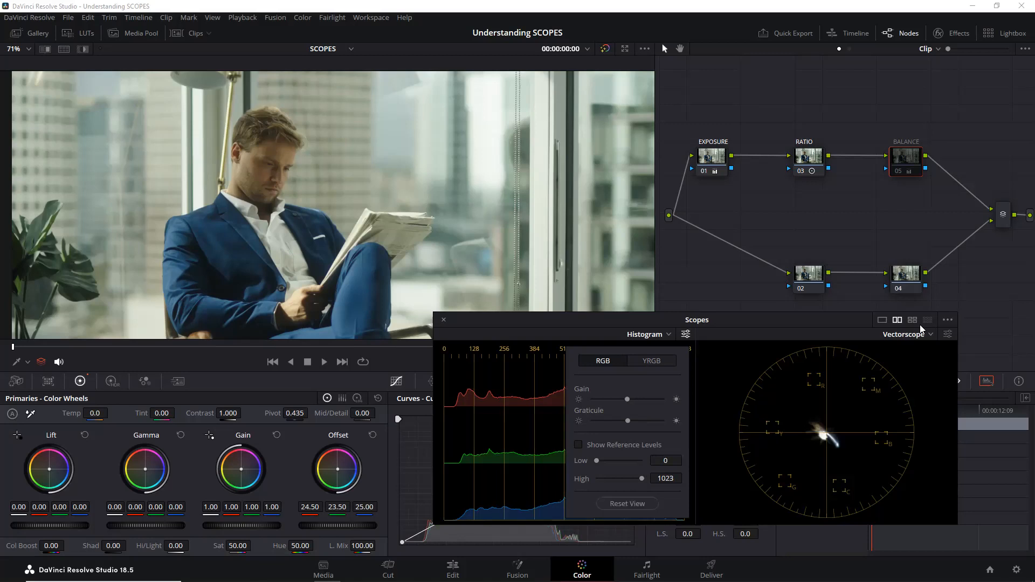
# Reposition the Scopes window, and raise the Vectorscope's trace and graticule brightness
pyautogui.moveTo(830, 317); pyautogui.dragTo(813, 294)
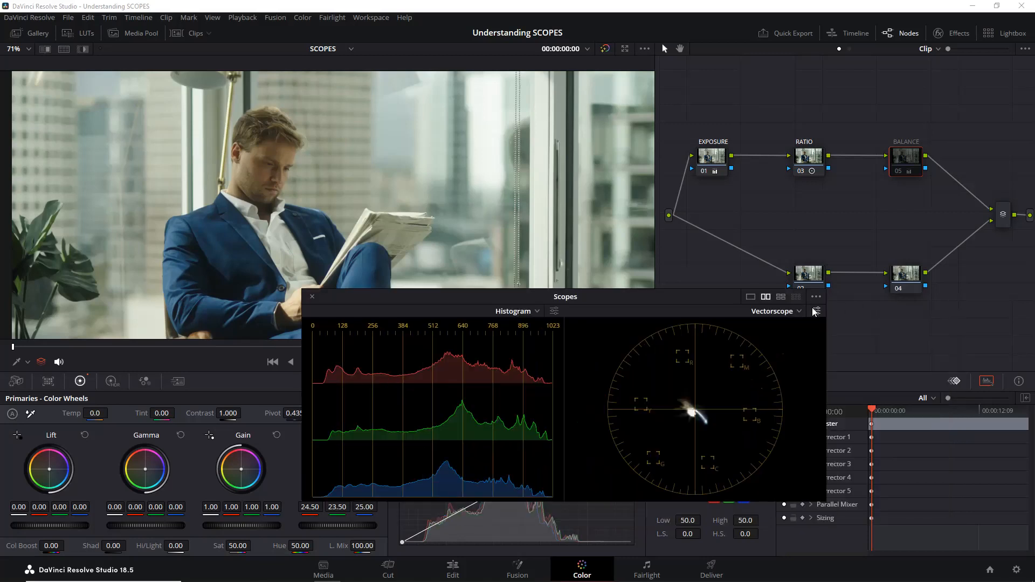
pyautogui.click(815, 312)
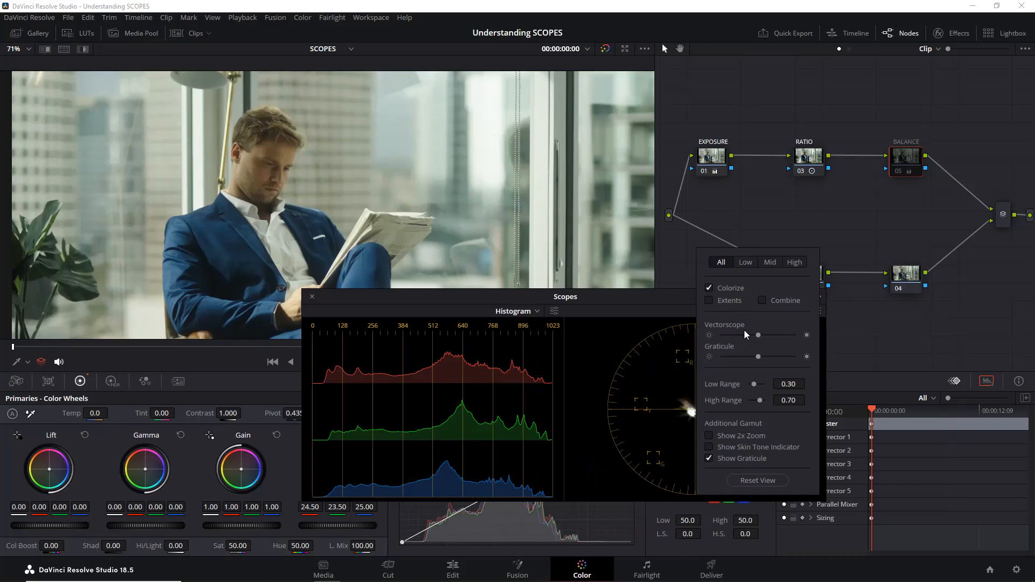
pyautogui.moveTo(756, 334); pyautogui.dragTo(730, 356)
pyautogui.click(797, 356)
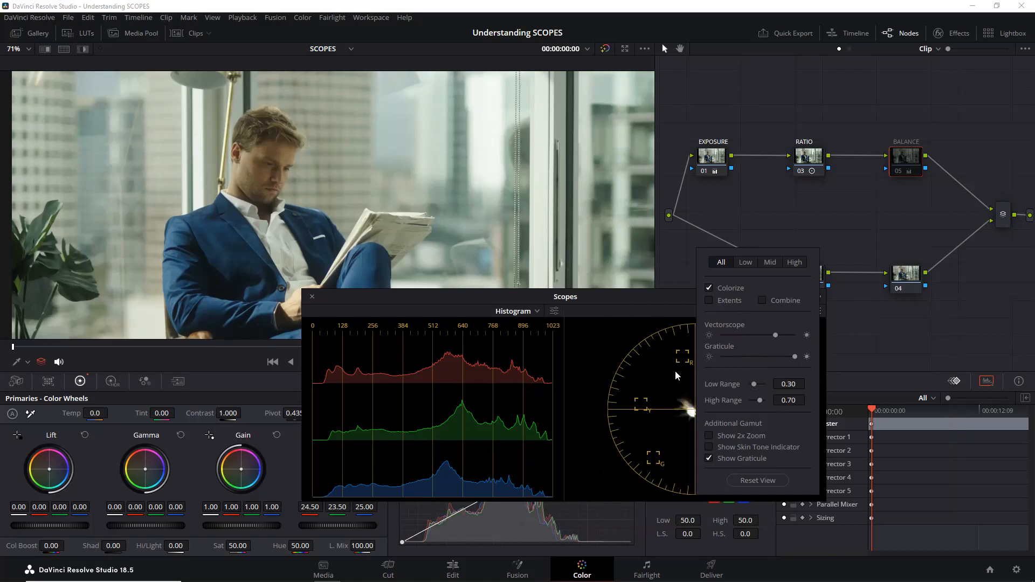
# Try 2x zoom on the Vectorscope, and restore its trace and graticule brightness to the defaults
pyautogui.moveTo(737, 360); pyautogui.dragTo(771, 356)
pyautogui.click(747, 436)
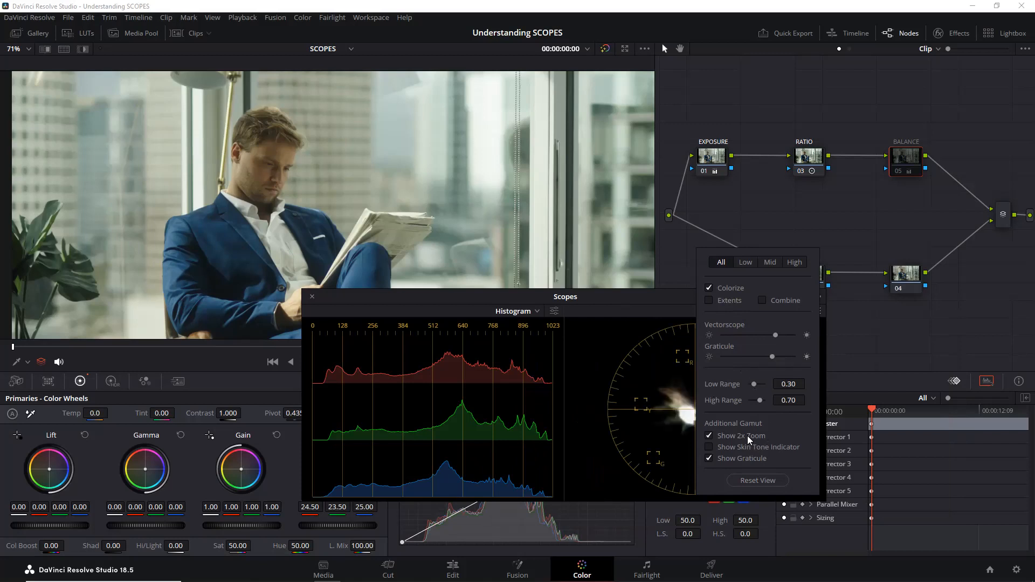
pyautogui.click(747, 436)
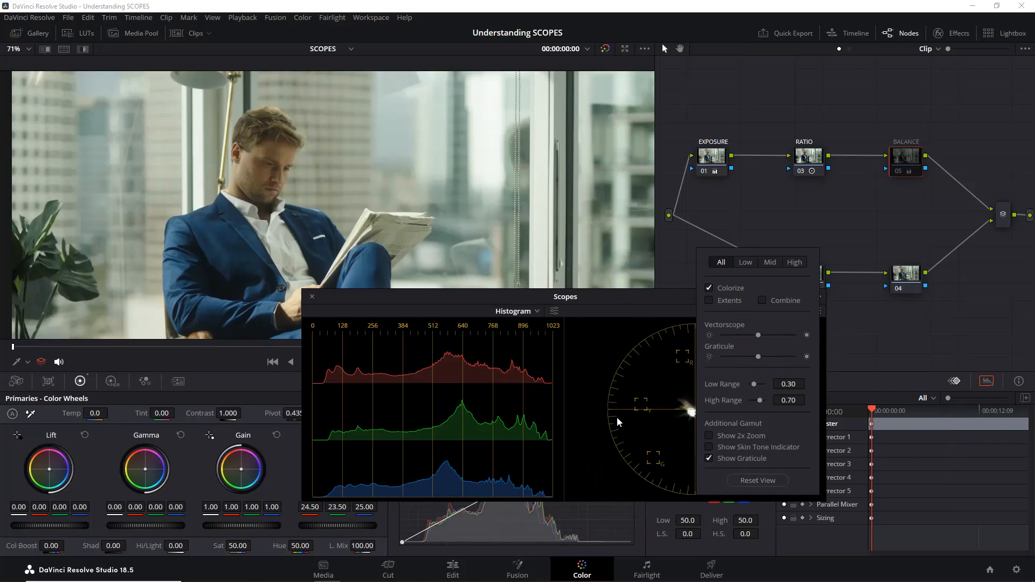
pyautogui.click(707, 392)
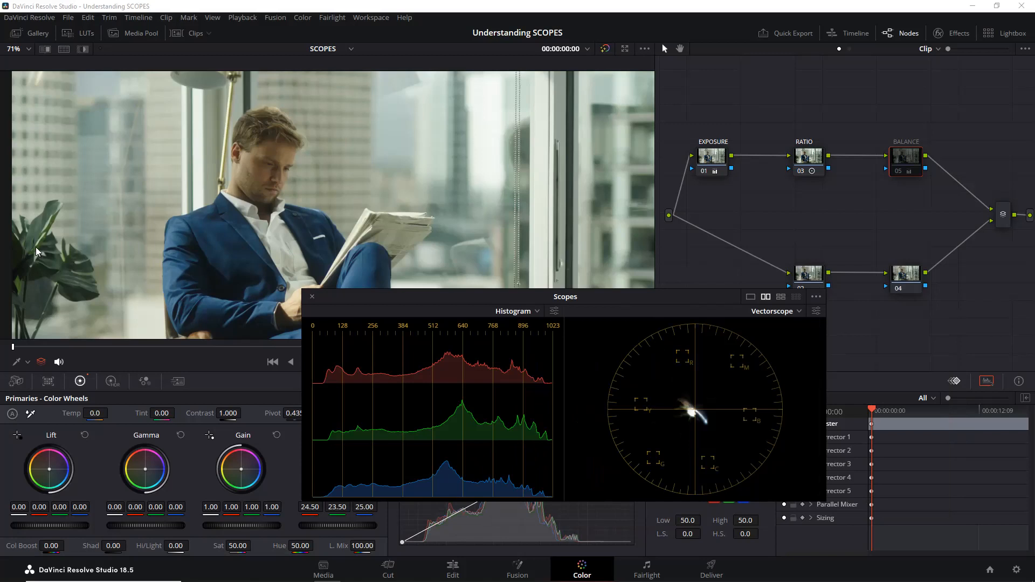
# Switch to the clip of the woman cycling by the water, and reposition the Scopes window clear of the nodes
pyautogui.hotkey('ctrl', 'd')
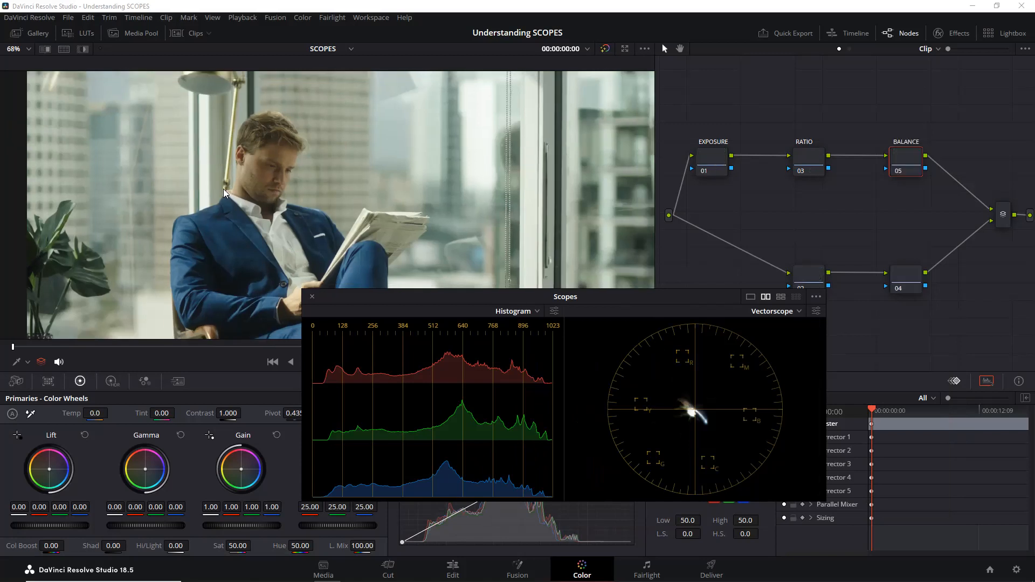
pyautogui.press('Down')
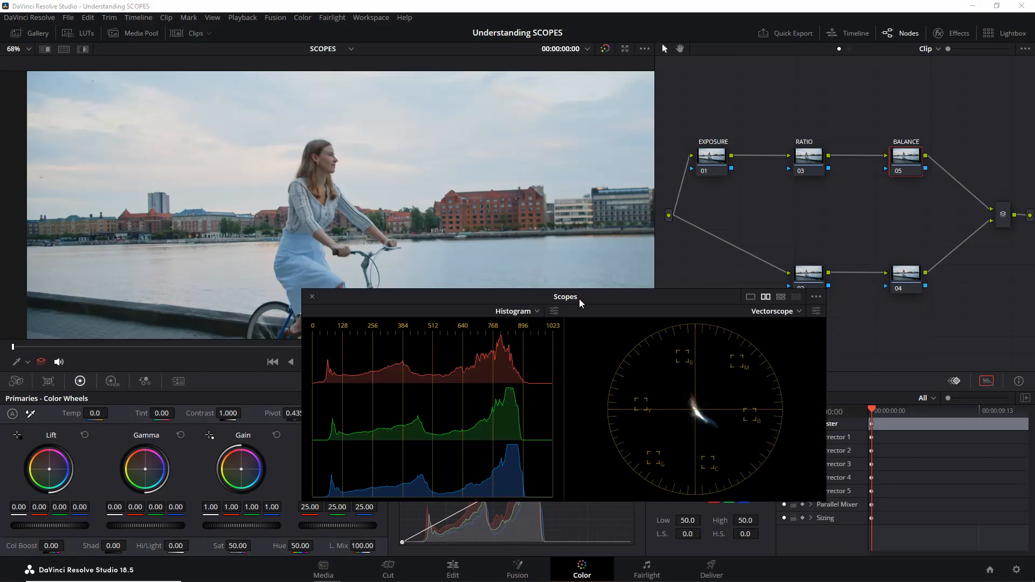
pyautogui.moveTo(569, 299); pyautogui.dragTo(668, 321)
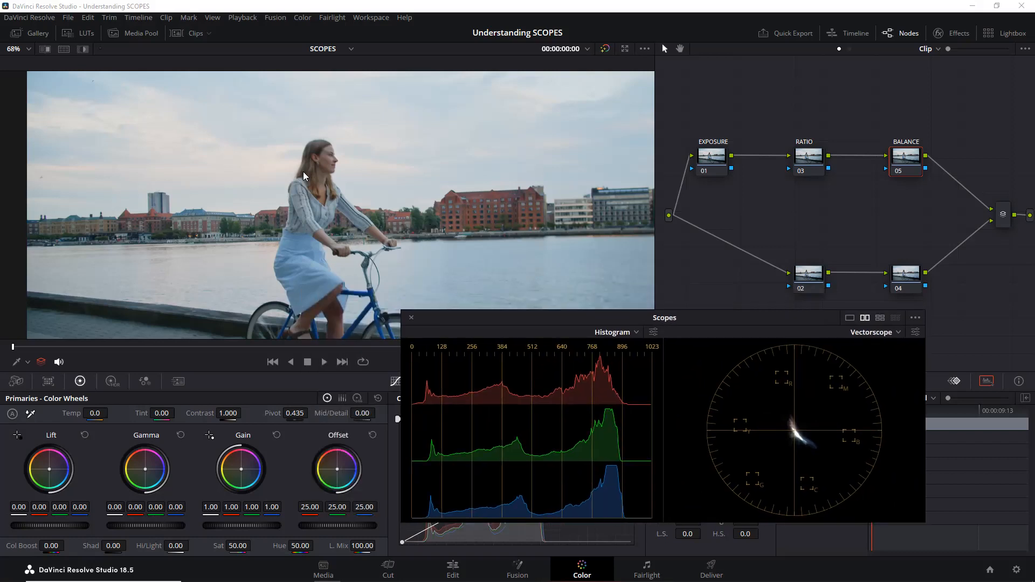
# On the RATIO node, set the contrast to 1.234 and the pivot to 0.359, with the playhead at 00:00:05:08
pyautogui.click(816, 162)
pyautogui.moveTo(233, 410); pyautogui.dragTo(266, 411)
pyautogui.moveTo(254, 351); pyautogui.dragTo(264, 354)
pyautogui.moveTo(298, 261); pyautogui.dragTo(257, 303)
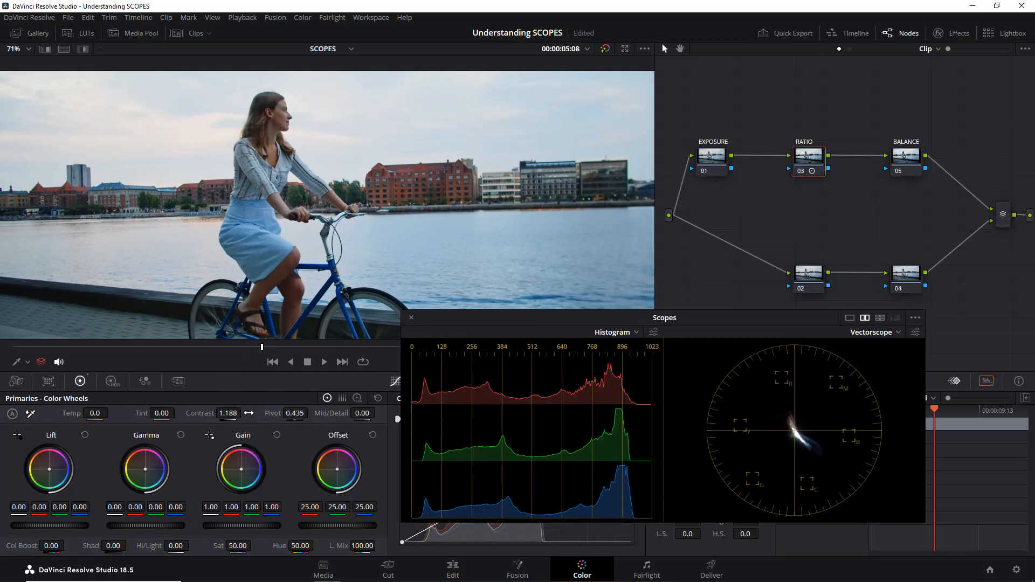
pyautogui.moveTo(232, 413); pyautogui.dragTo(311, 413)
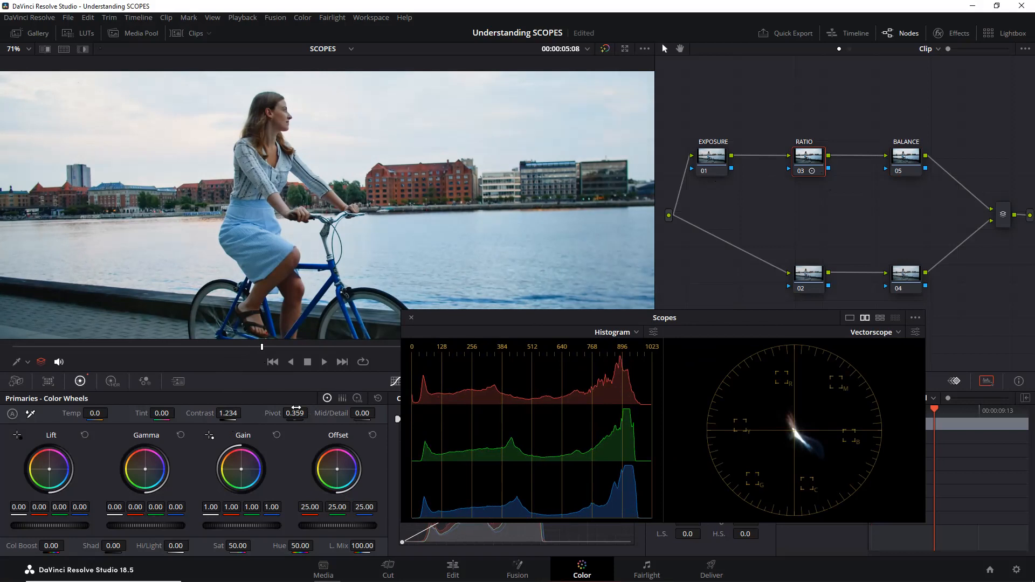
# Reduce the RATIO node's contrast to 1.180, and set its saturation to 55.40
pyautogui.scroll(-2, 391, 232)
pyautogui.scroll(2, 395, 232)
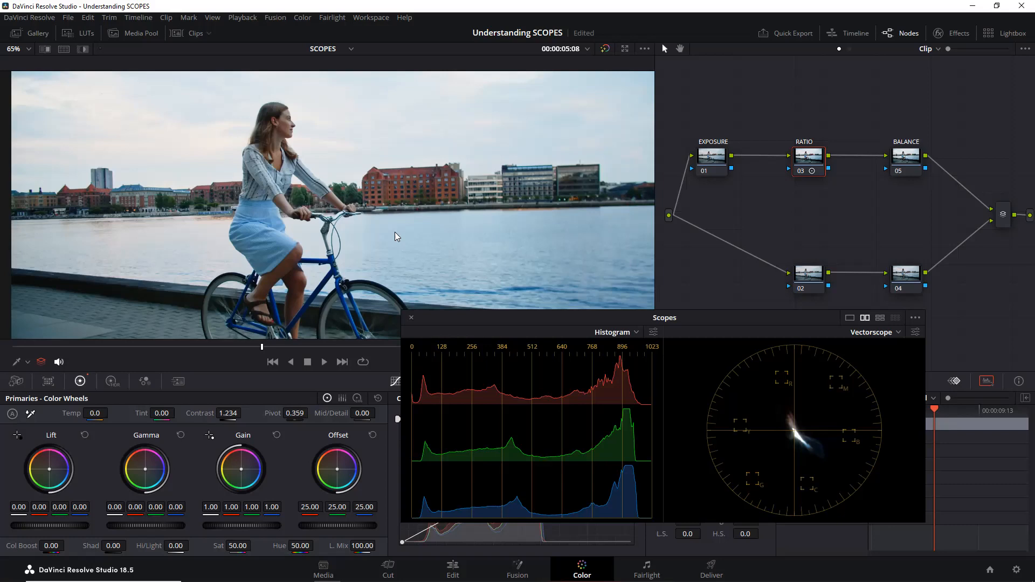
pyautogui.moveTo(228, 413); pyautogui.dragTo(214, 413)
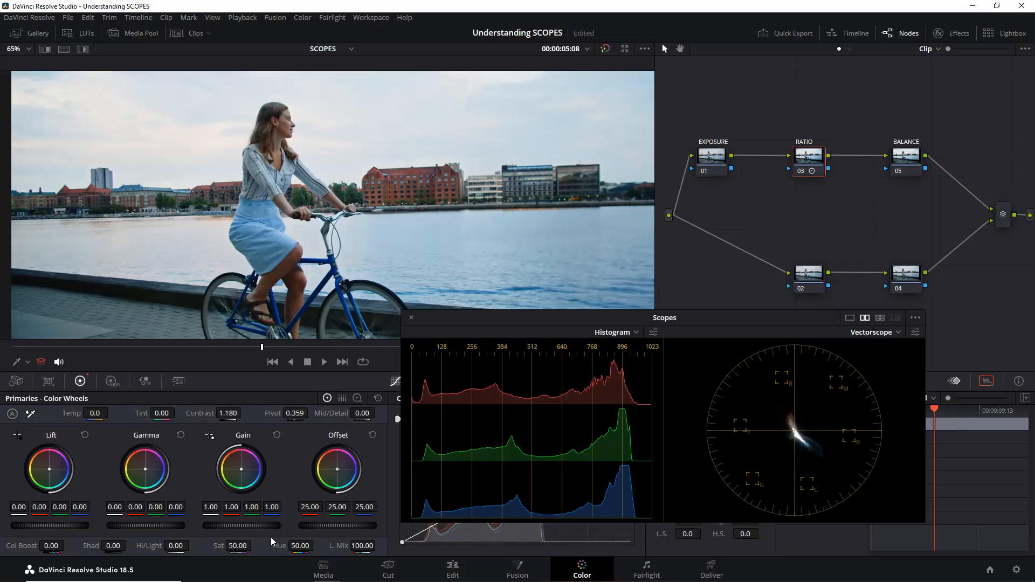
pyautogui.moveTo(237, 546); pyautogui.dragTo(254, 544)
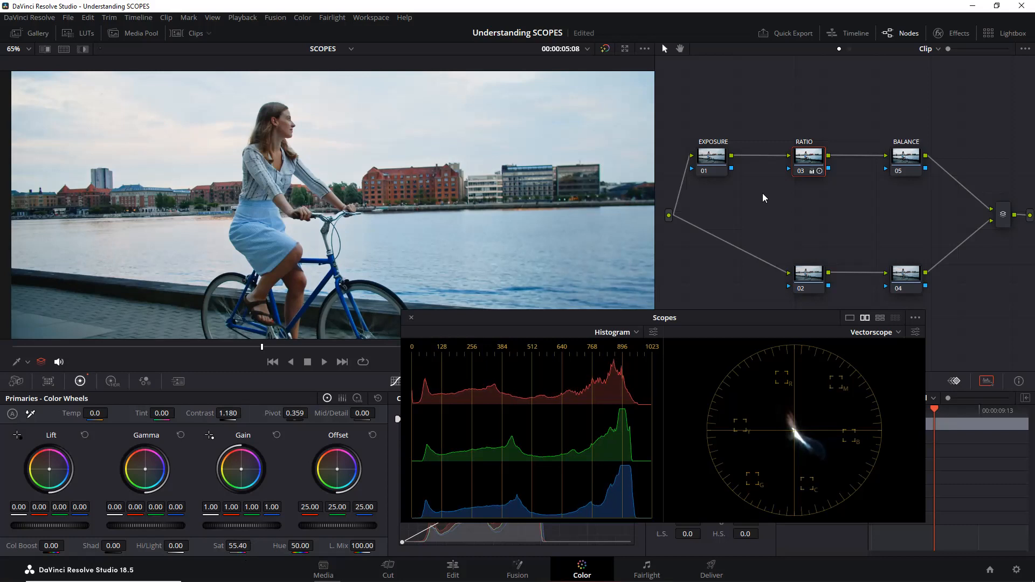
# Save the project, and lower the green and blue offset on the BALANCE node to 23.25
pyautogui.click(919, 162)
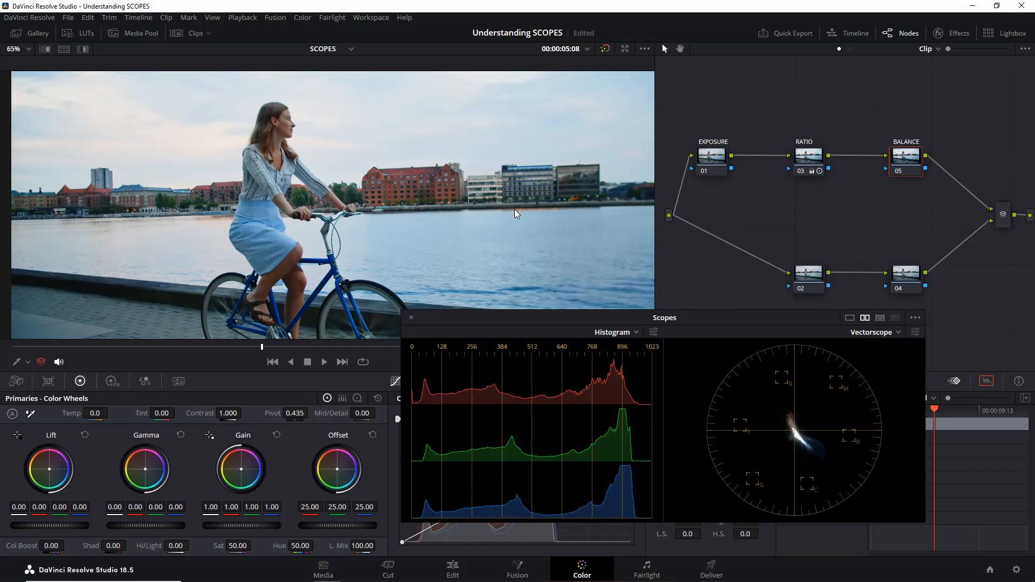
pyautogui.scroll(-1, 514, 214)
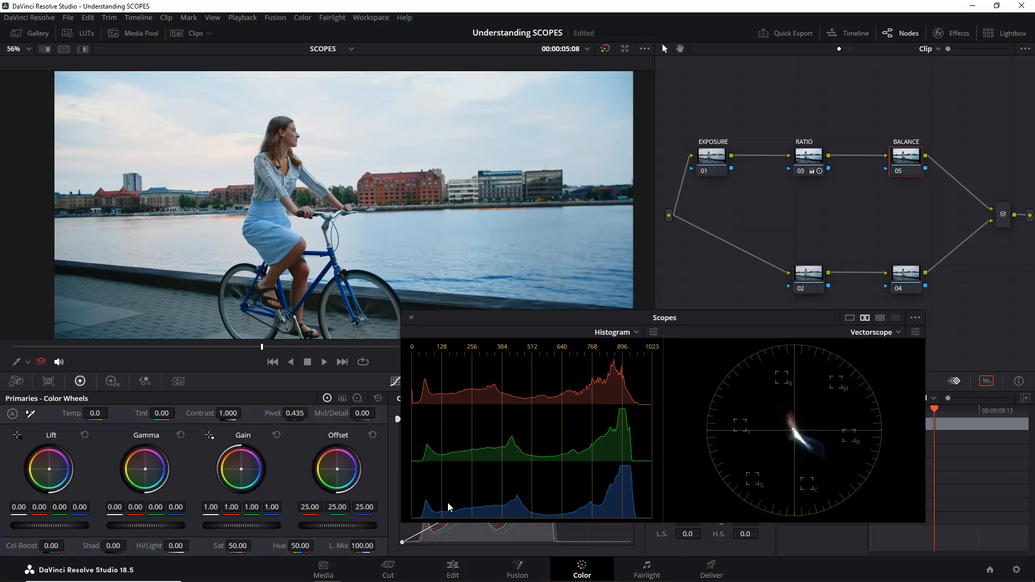
pyautogui.hotkey('ctrl', 's')
pyautogui.press('KP_1')
pyautogui.press('KP_1')
pyautogui.press('KP_1')
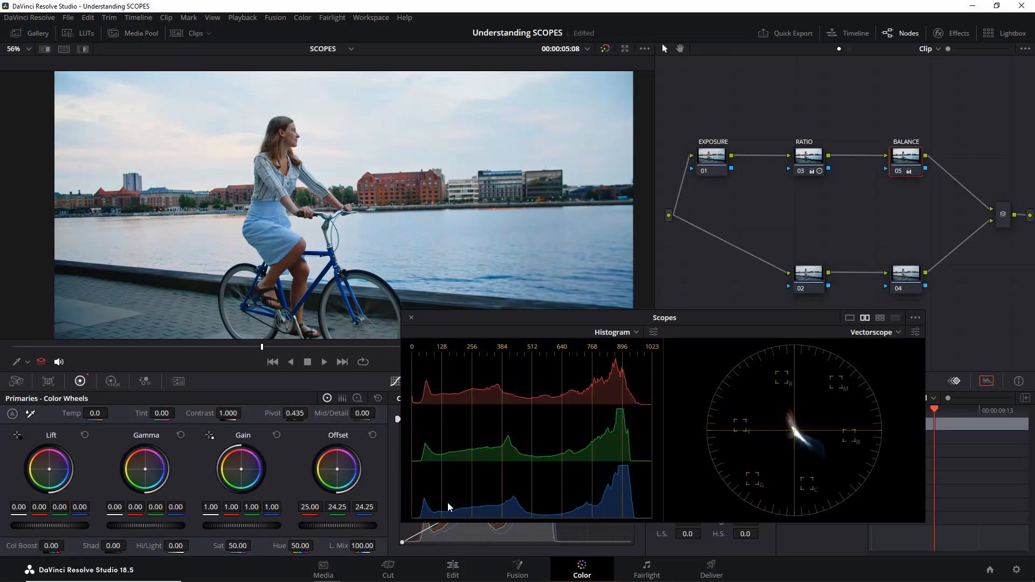
pyautogui.press('KP_1')
pyautogui.press('KP_1')
pyautogui.press('KP_1')
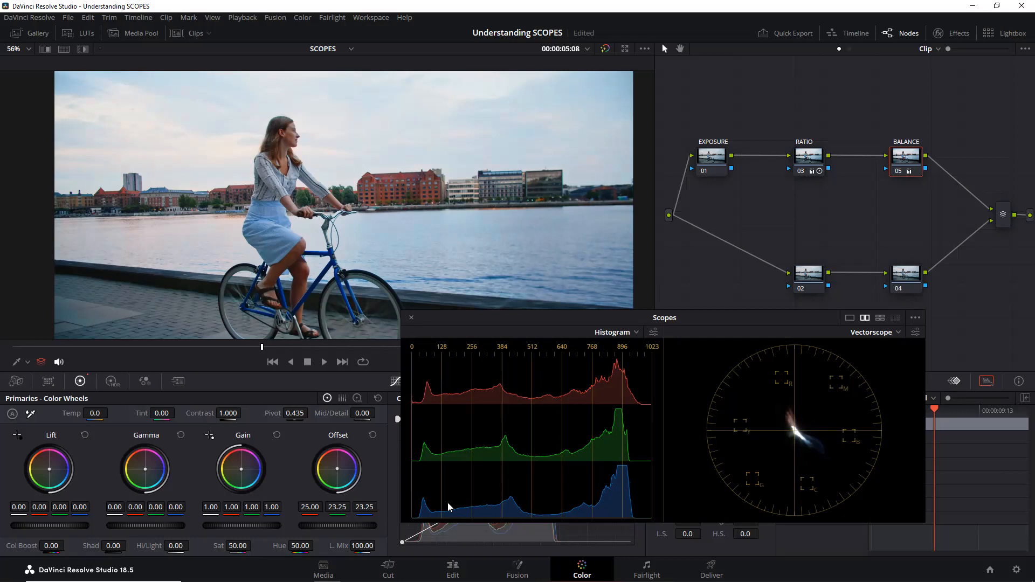
# Adjust the BALANCE node's offset to 25.25 for red and 23.75 for green and blue
pyautogui.press('KP_Add')
pyautogui.press('KP_Add')
pyautogui.press('KP_Add')
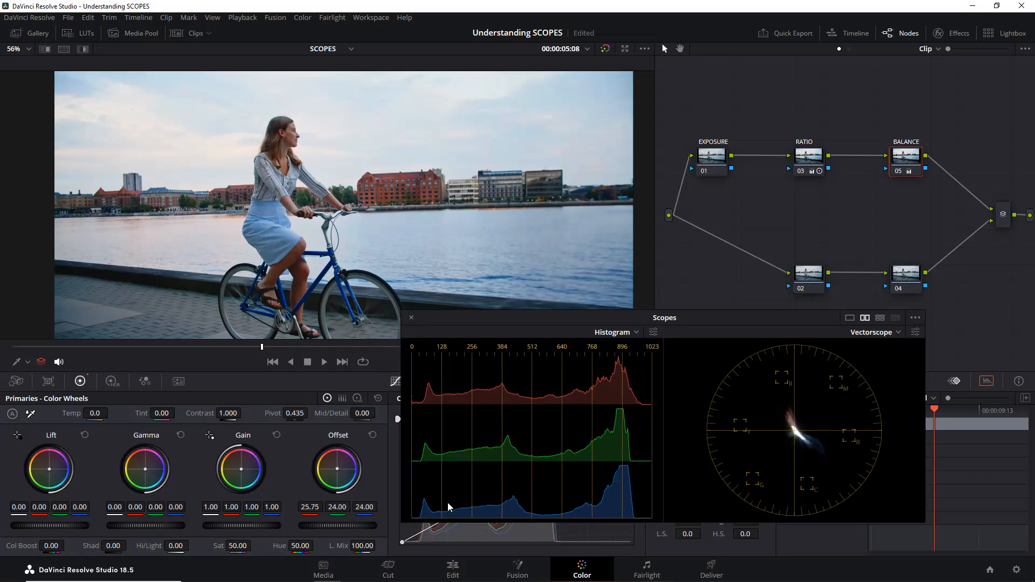
pyautogui.press('KP_1')
# Compare the cycling shot and its scopes with the BALANCE node enabled and disabled
pyautogui.hotkey('ctrl', 'd')
pyautogui.hotkey('ctrl', 'd')
pyautogui.hotkey('ctrl', 'd')
pyautogui.hotkey('ctrl', 'd')
pyautogui.hotkey('ctrl', 'd')
pyautogui.hotkey('ctrl', 'd')
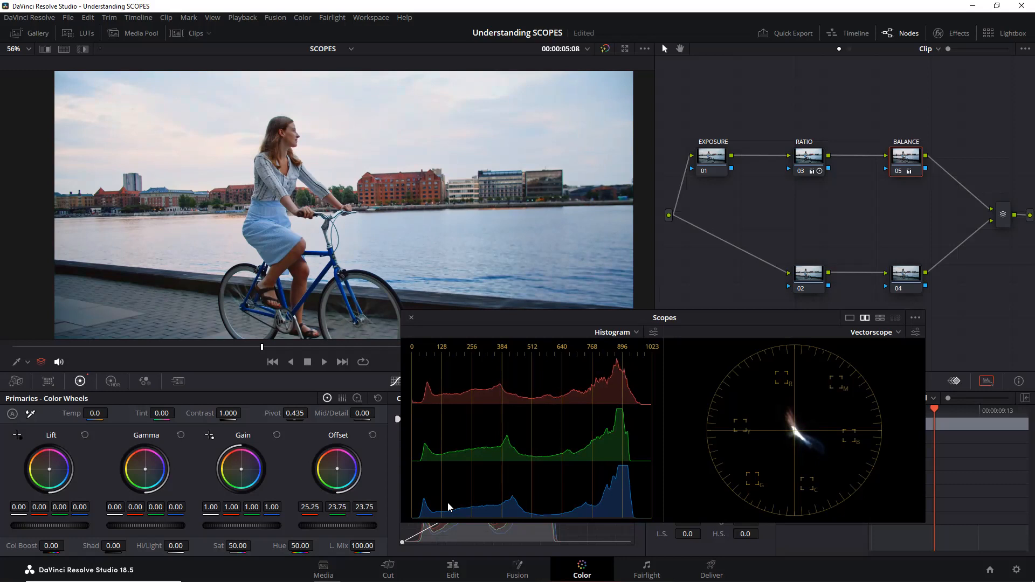
pyautogui.hotkey('ctrl', 'd')
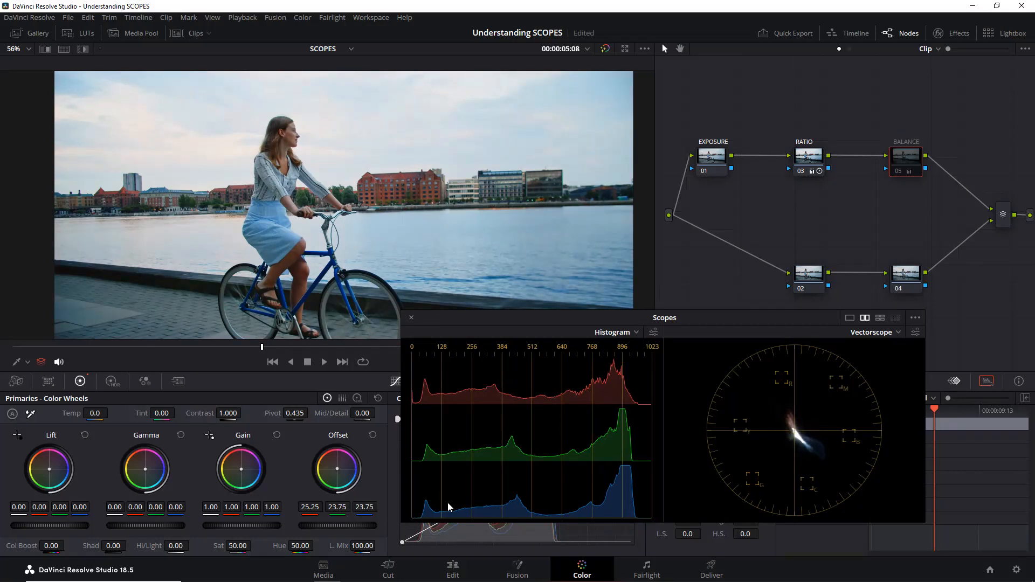
pyautogui.hotkey('ctrl', 'd')
pyautogui.hotkey('ctrl', 'd')
pyautogui.hotkey('ctrl', 'd')
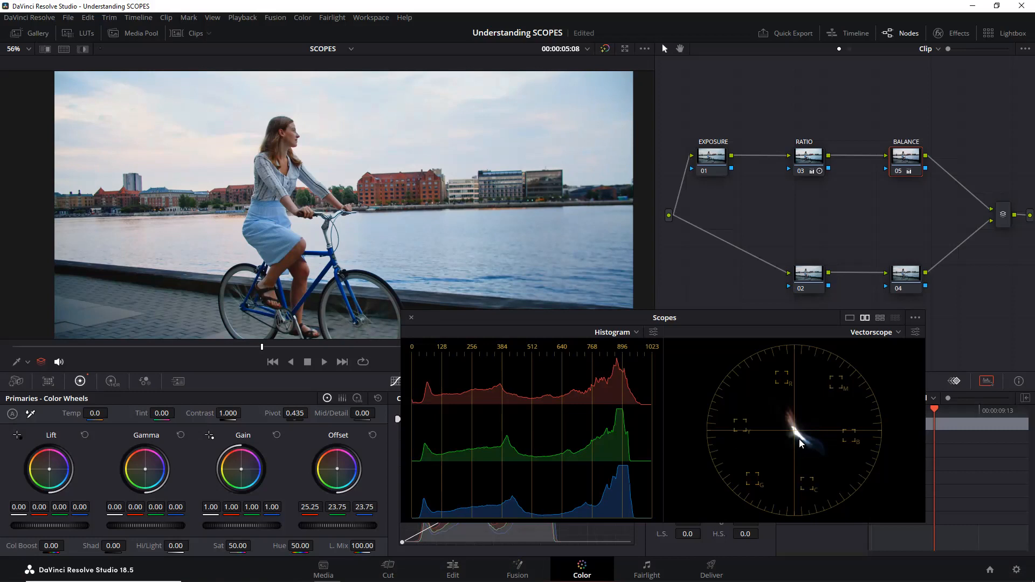
pyautogui.hotkey('ctrl', 'd')
pyautogui.hotkey('ctrl', 'd')
pyautogui.hotkey('ctrl', 'd')
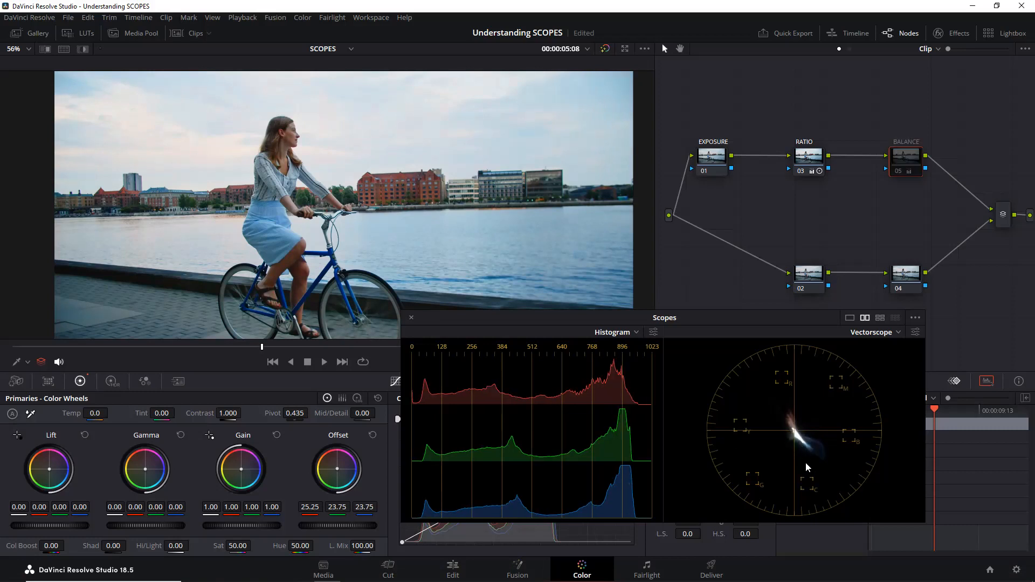
pyautogui.hotkey('ctrl', 'd')
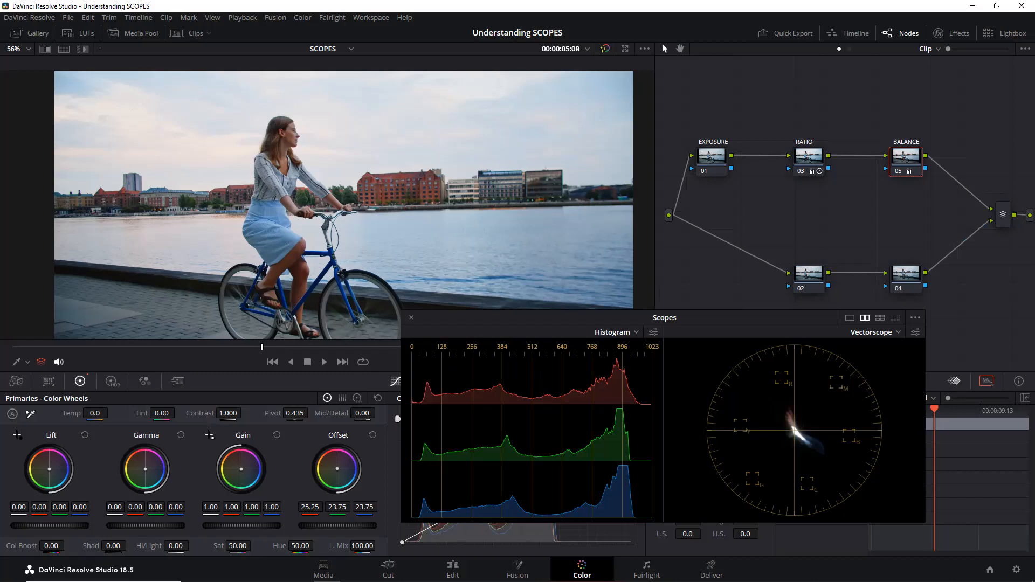
# Reset the BALANCE node's grade, and lower its green and blue offset to 20.00
pyautogui.rightClick(920, 165)
pyautogui.click(935, 165)
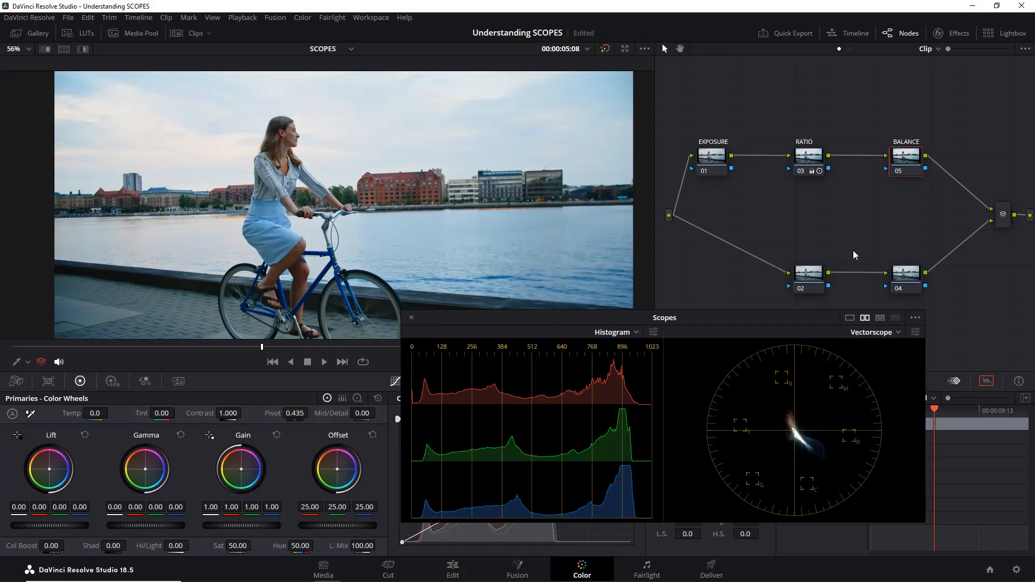
pyautogui.press('KP_7')
pyautogui.press('KP_5')
pyautogui.press('KP_6')
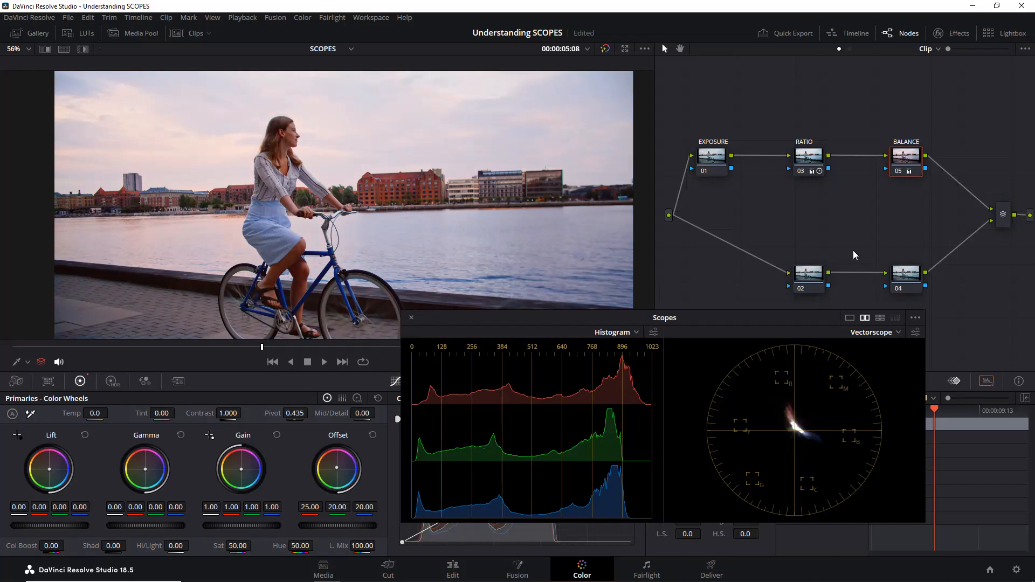
# Reset the BALANCE node's grade, and try a green offset of 24.25 before clearing it again
pyautogui.rightClick(906, 161)
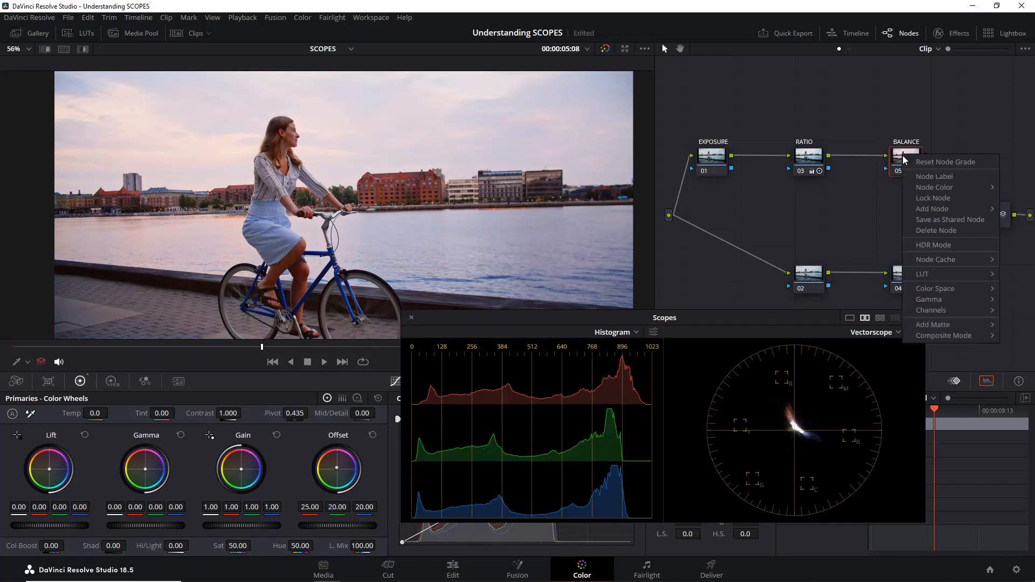
pyautogui.click(907, 162)
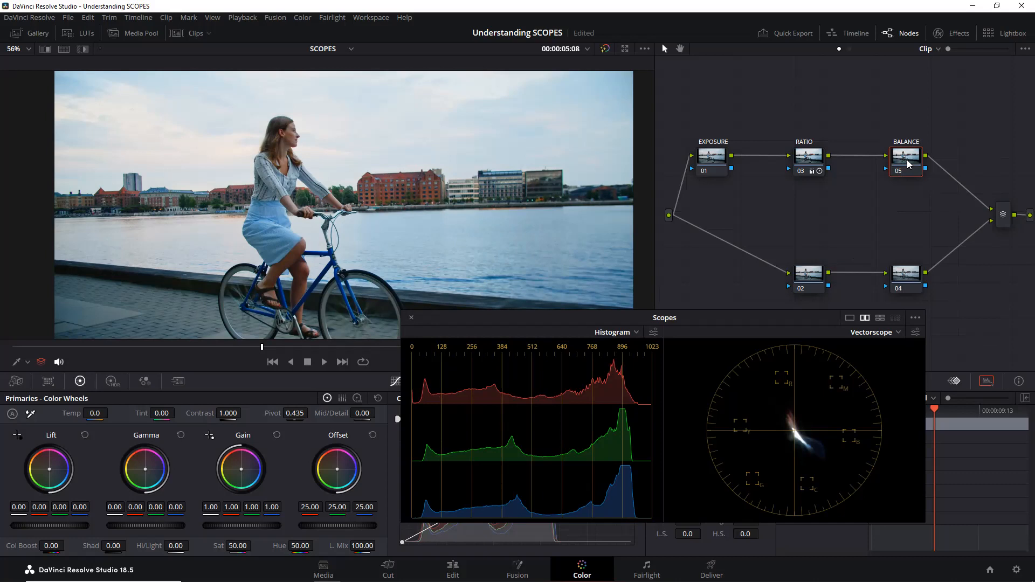
pyautogui.press('KP_5')
pyautogui.press('KP_5')
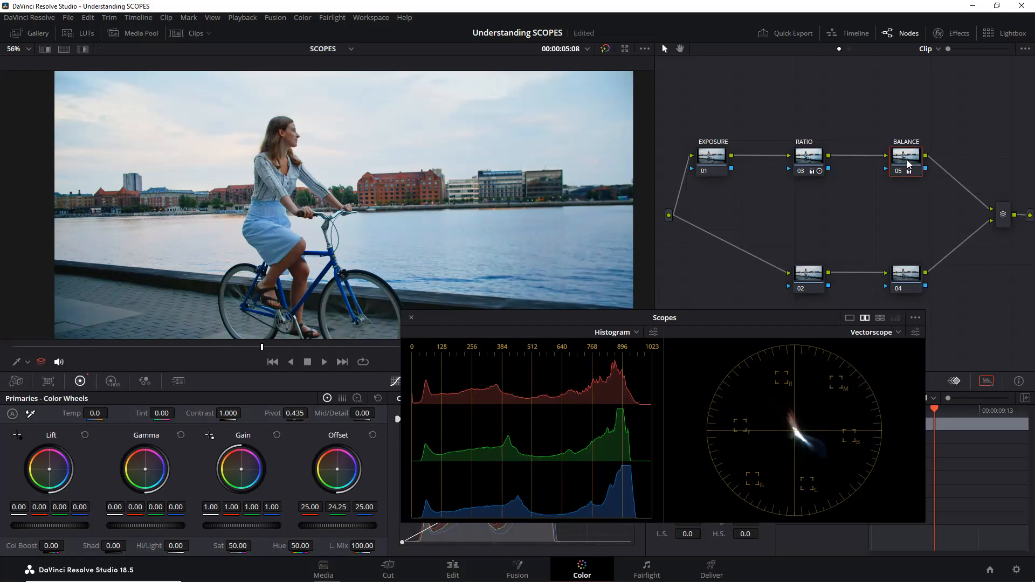
pyautogui.rightClick(896, 155)
pyautogui.click(910, 168)
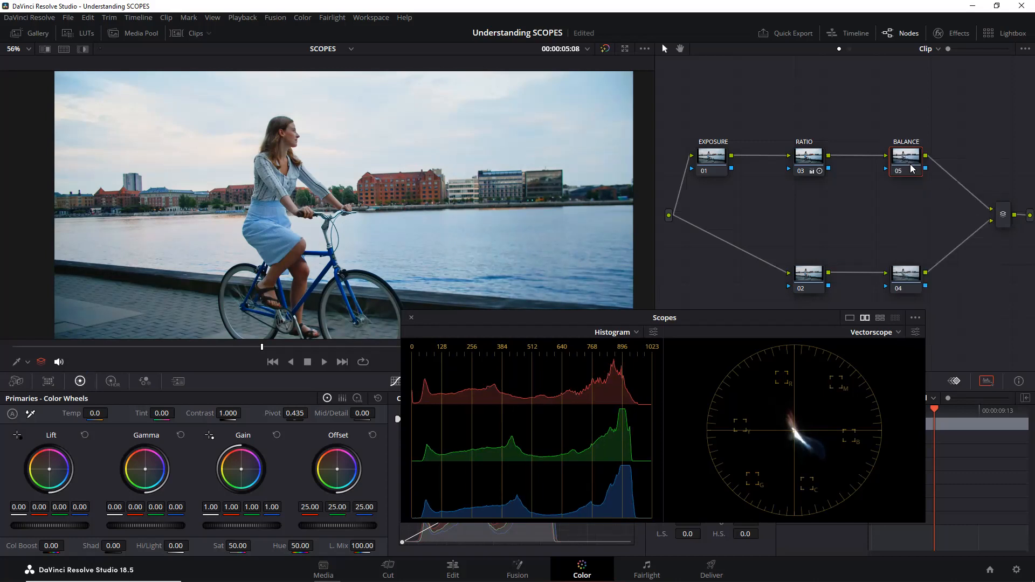
# Try lowering only the blue offset on the BALANCE node, and reset the node's grade
pyautogui.press('KP_6')
pyautogui.press('KP_6')
pyautogui.press('KP_6')
pyautogui.rightClick(910, 164)
pyautogui.click(934, 174)
pyautogui.rightClick(903, 150)
pyautogui.click(914, 161)
# Lower the BALANCE node's green and blue offset to 23.50, and bring both back up to 24.00
pyautogui.press('KP_5')
pyautogui.press('KP_5')
pyautogui.press('KP_5')
pyautogui.press('KP_5')
pyautogui.press('KP_6')
pyautogui.press('KP_6')
pyautogui.press('KP_6')
pyautogui.press('KP_6')
pyautogui.press('KP_5')
pyautogui.press('KP_6')
pyautogui.press('KP_5')
pyautogui.press('KP_6')
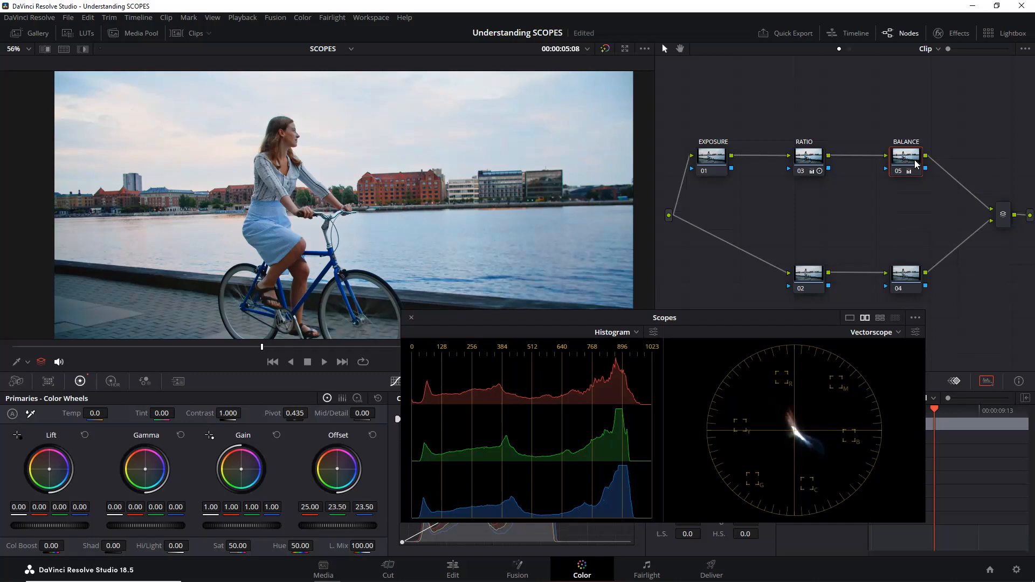
pyautogui.press('KP_8')
pyautogui.press('KP_9')
pyautogui.press('KP_8')
pyautogui.press('KP_9')
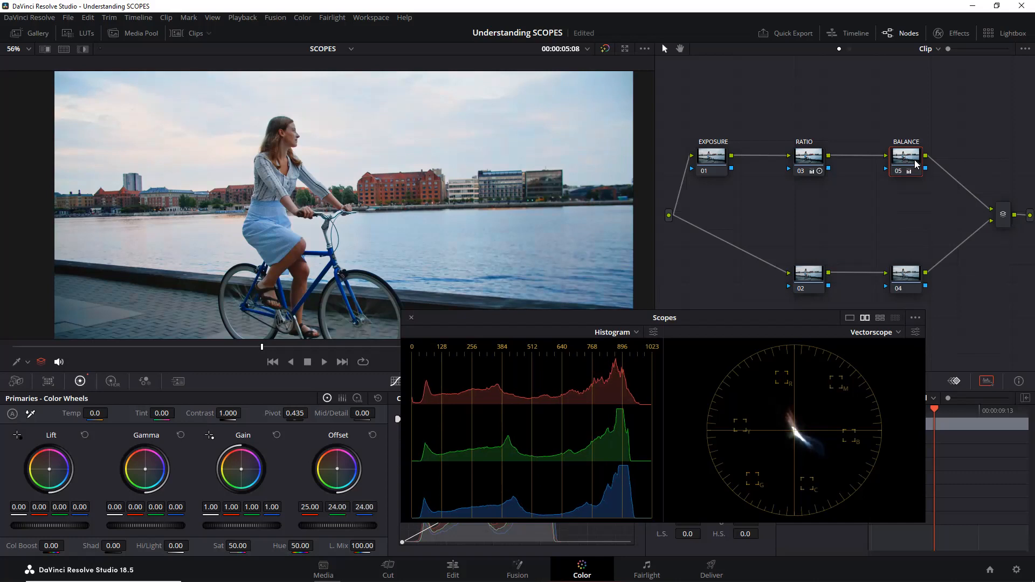
# Compare the corrected color balance against the uncorrected shot by switching the BALANCE node off and on
pyautogui.hotkey('ctrl', 'd')
pyautogui.hotkey('ctrl', 'd')
pyautogui.hotkey('ctrl', 'd')
pyautogui.hotkey('ctrl', 'd')
pyautogui.hotkey('ctrl', 'd')
pyautogui.hotkey('ctrl', 'd')
pyautogui.hotkey('ctrl', 'd')
pyautogui.hotkey('ctrl', 'd')
# Replace the Histogram with a second Vectorscope in the Scopes window
pyautogui.click(608, 333)
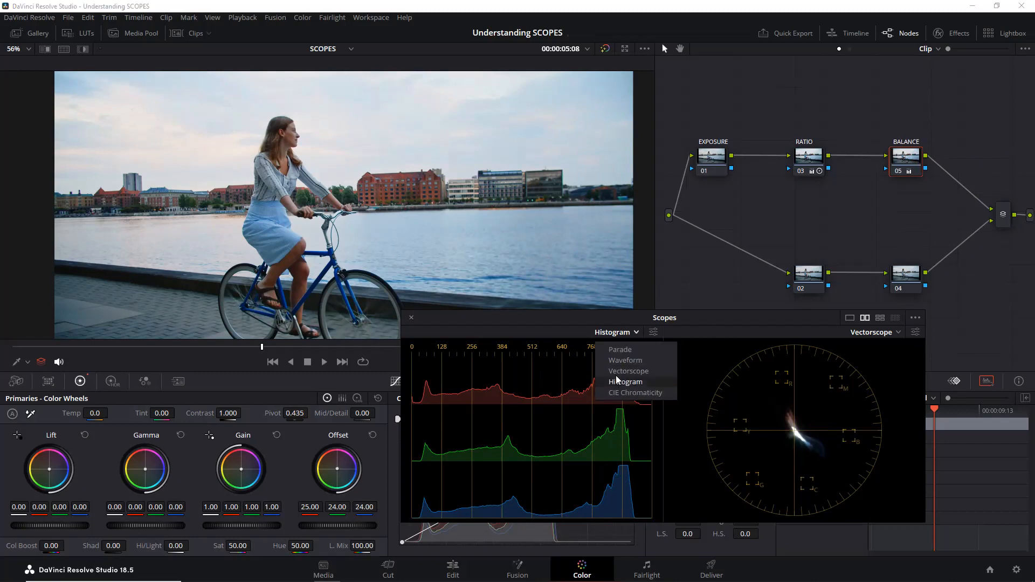
pyautogui.click(625, 371)
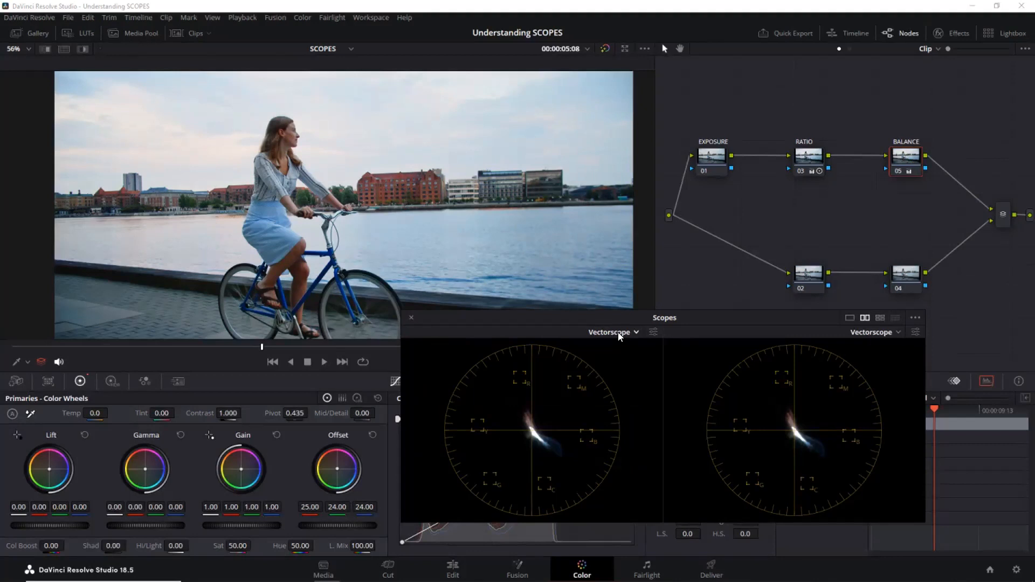
# On the EXPOSURE node, try a contrast of 1.384, and lower the saturation to 0.60
pyautogui.click(714, 161)
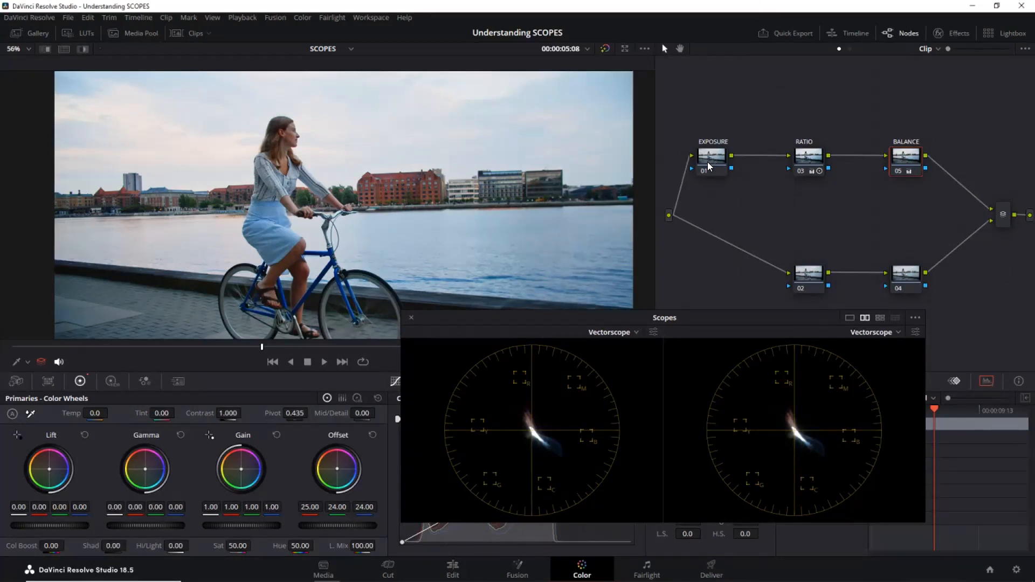
pyautogui.moveTo(208, 414)
pyautogui.mouseDown()
pyautogui.moveTo(244, 413)
pyautogui.moveTo(227, 414)
pyautogui.mouseUp()
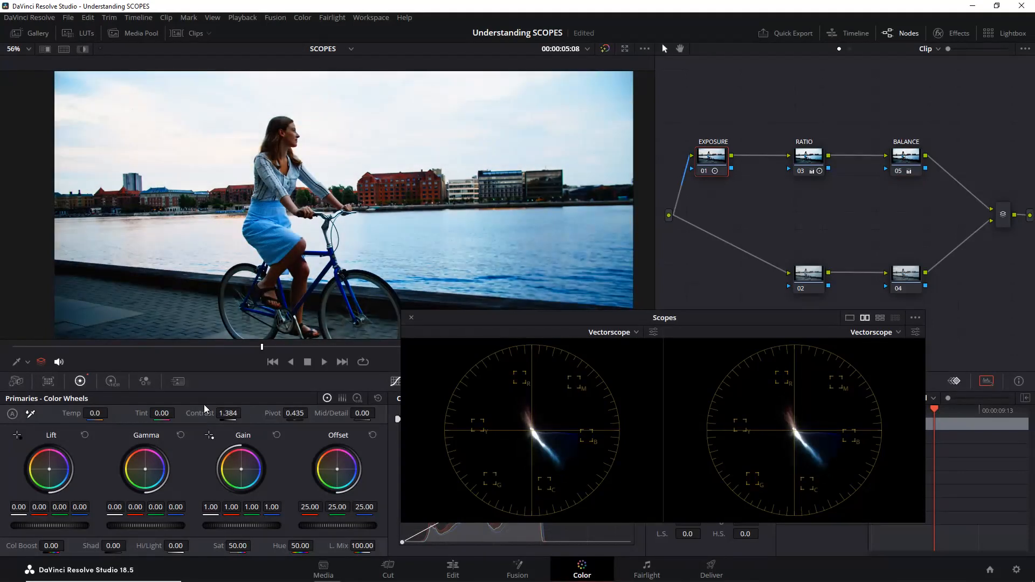
pyautogui.doubleClick(205, 412)
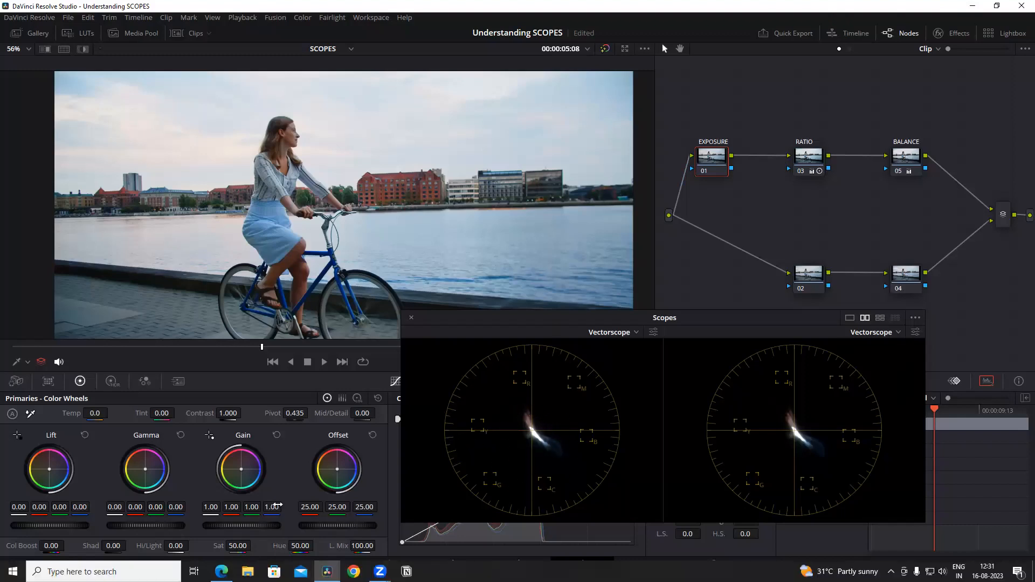
pyautogui.moveTo(245, 547); pyautogui.dragTo(131, 548)
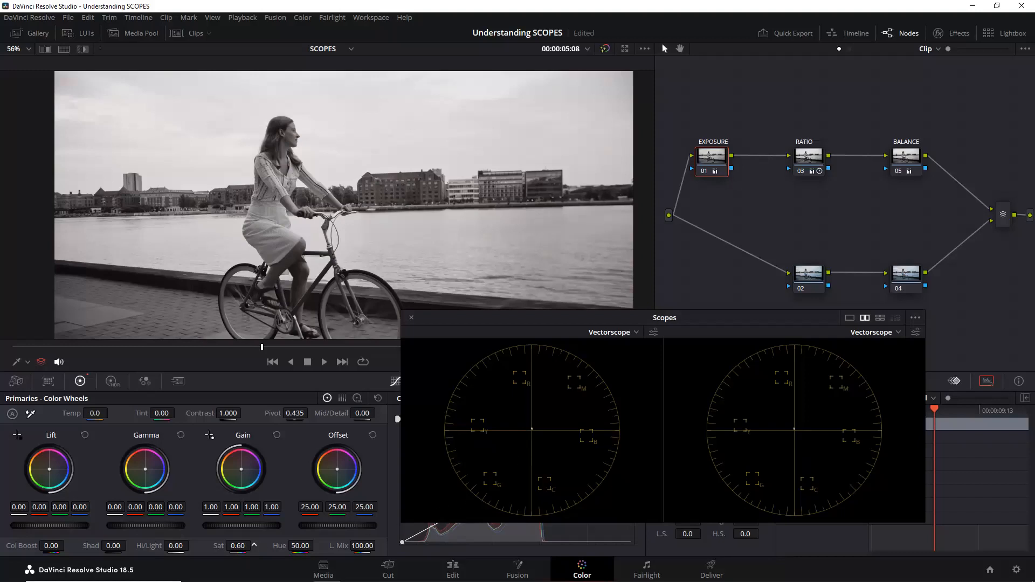
# Try saturation values of 57.40, 100.00 and 37.80 on the EXPOSURE node, and undo the last saturation change
pyautogui.moveTo(254, 545); pyautogui.dragTo(254, 545)
pyautogui.moveTo(254, 545); pyautogui.dragTo(253, 546)
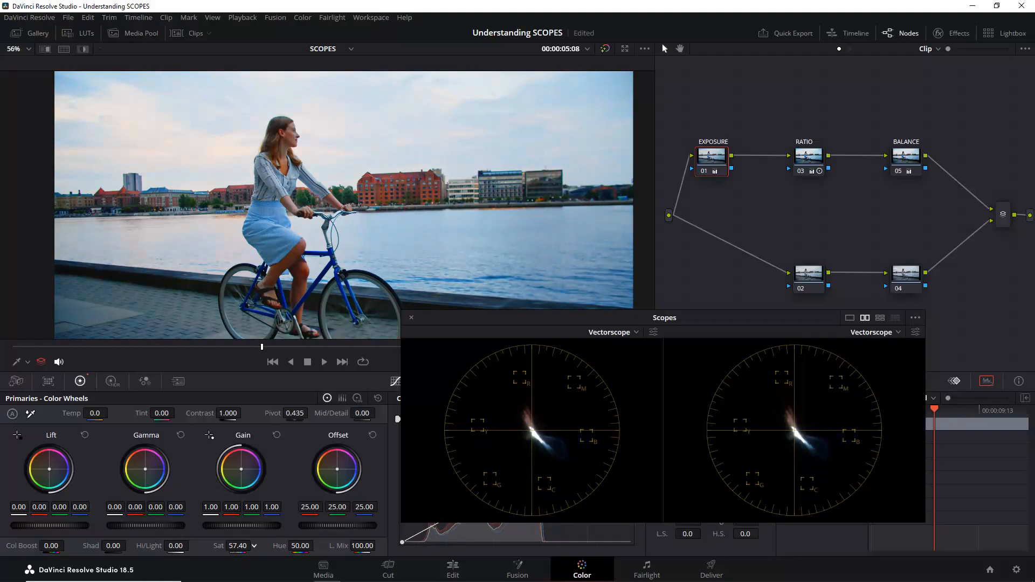
pyautogui.moveTo(254, 545); pyautogui.dragTo(254, 545)
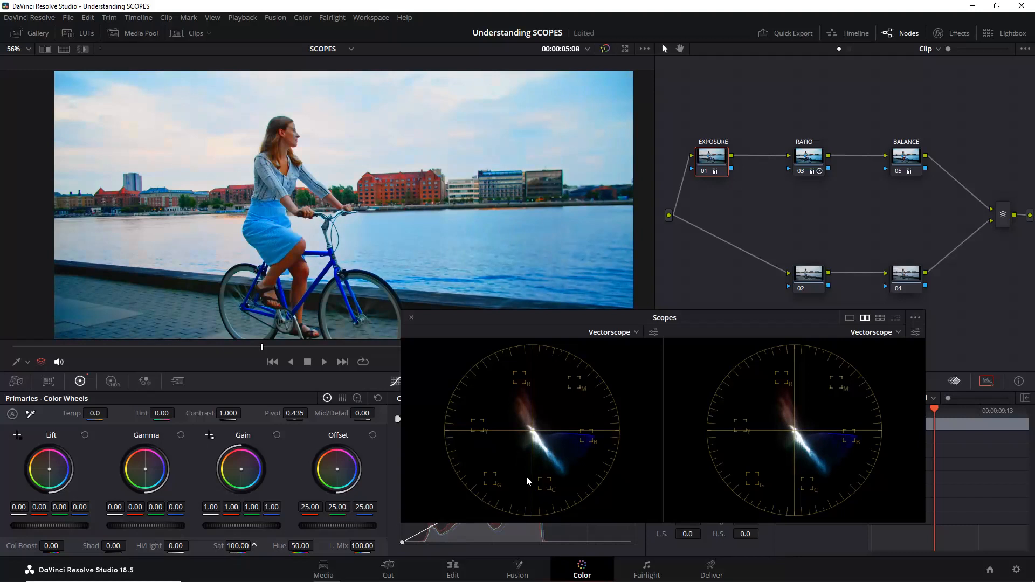
pyautogui.hotkey('ctrl', 's')
pyautogui.moveTo(238, 546); pyautogui.dragTo(70, 546)
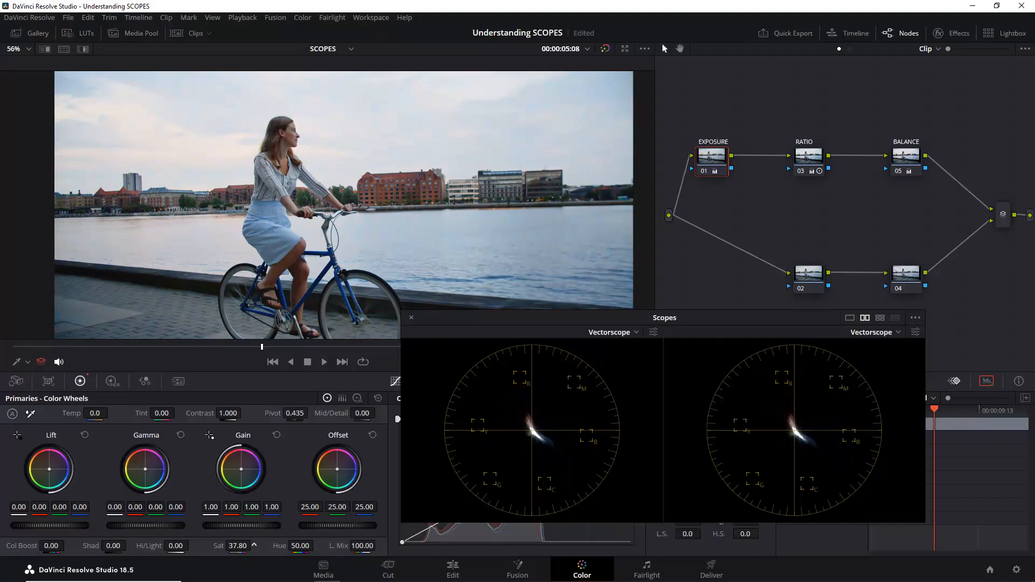
pyautogui.hotkey('ctrl', 'z')
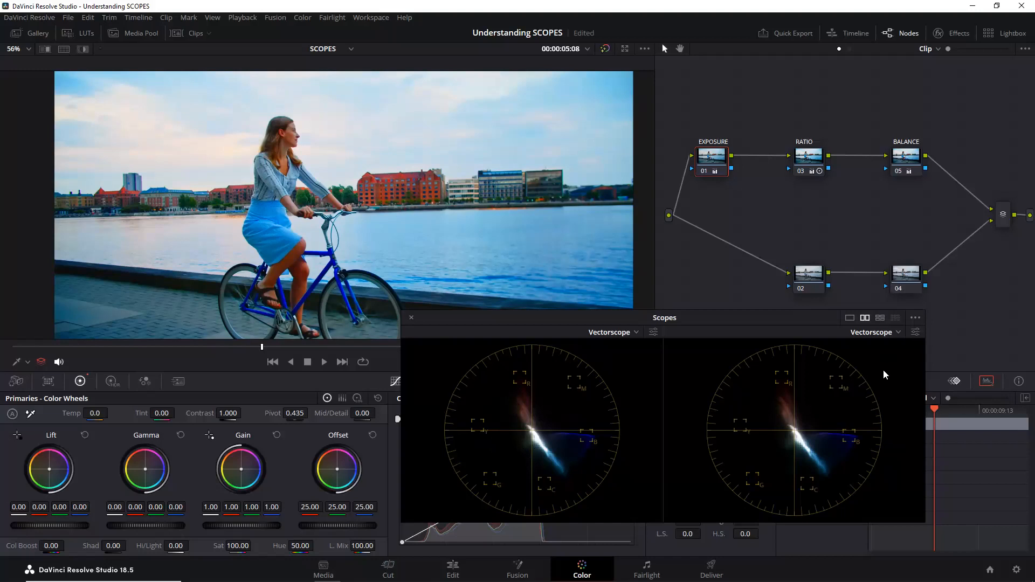
# Turn on Display Qualifier Focus for the scopes so colors sampled in the shot are marked on the Vectorscope
pyautogui.click(913, 317)
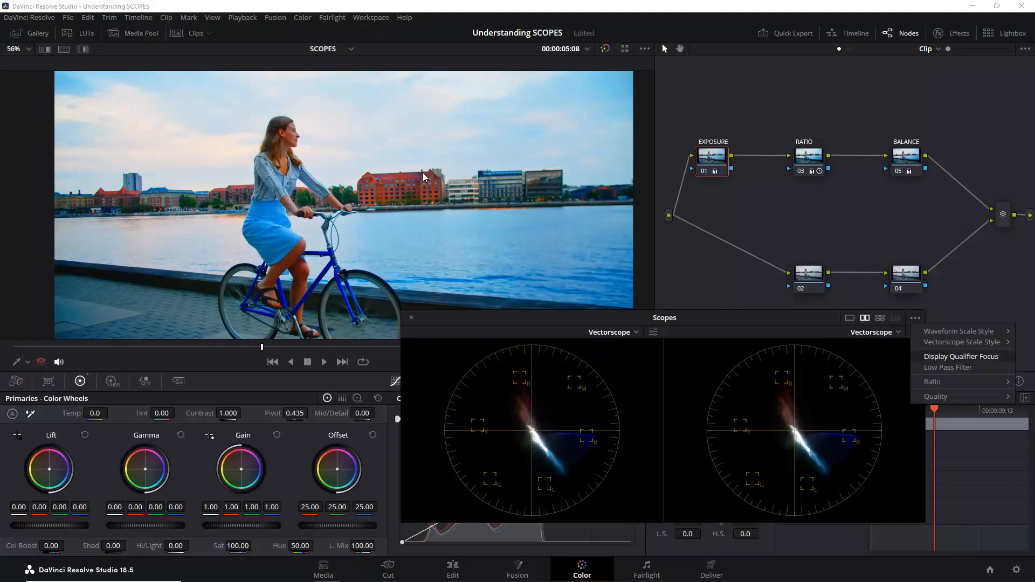
pyautogui.press('Escape')
pyautogui.click(57, 402)
pyautogui.press('Escape')
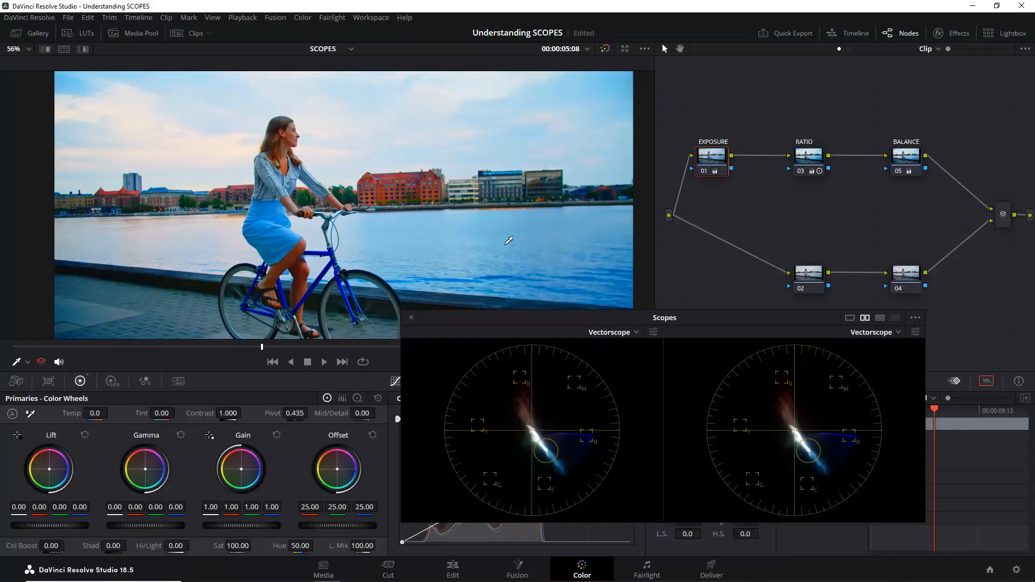
# Reset the EXPOSURE node's grade, and set the RATIO node's saturation to 65.20
pyautogui.rightClick(719, 157)
pyautogui.click(749, 208)
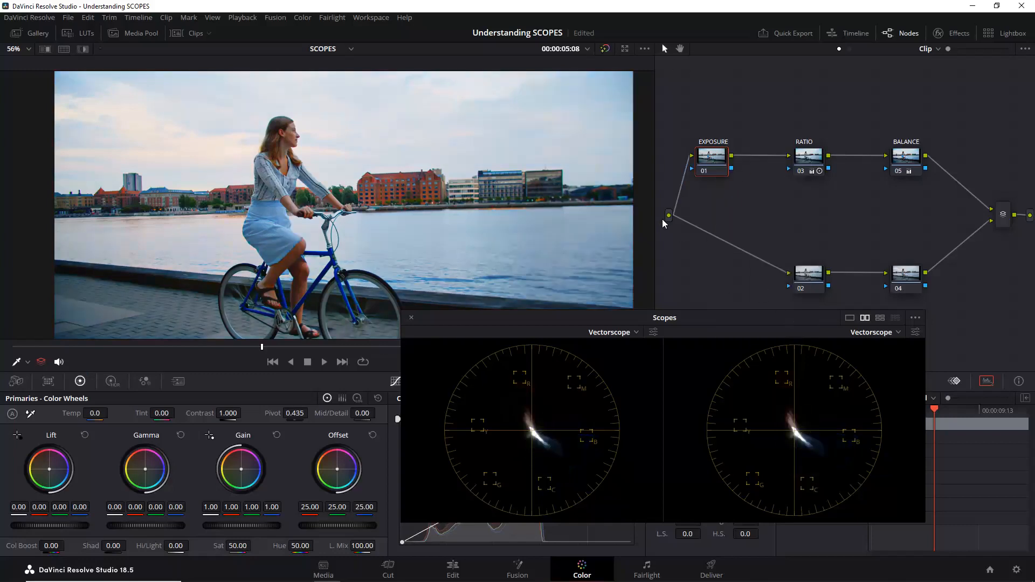
pyautogui.click(818, 159)
pyautogui.moveTo(222, 548); pyautogui.dragTo(259, 545)
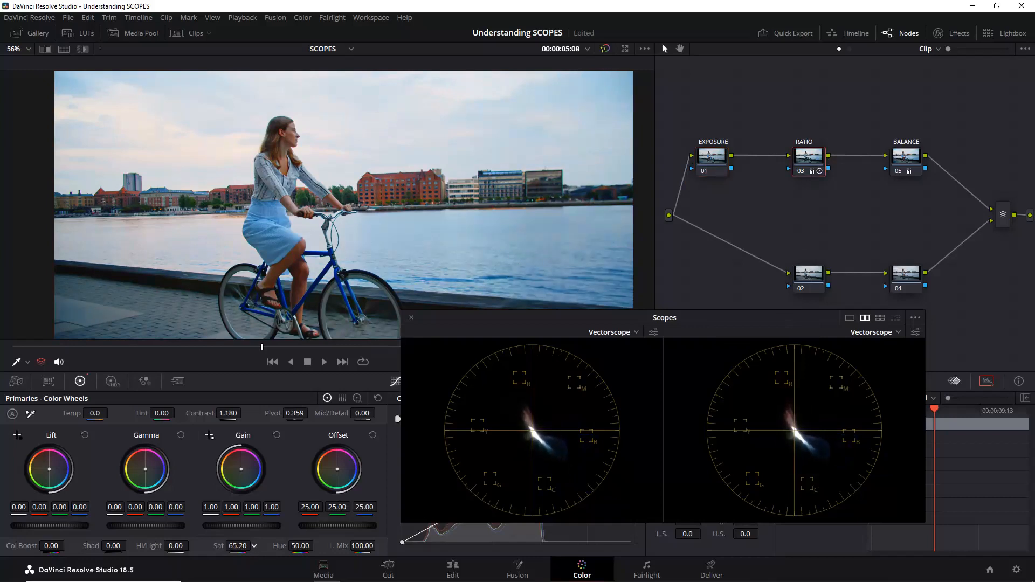
# Select node 02, and switch the second Vectorscope to Parade and on to Histogram
pyautogui.click(798, 281)
pyautogui.click(882, 333)
pyautogui.click(868, 357)
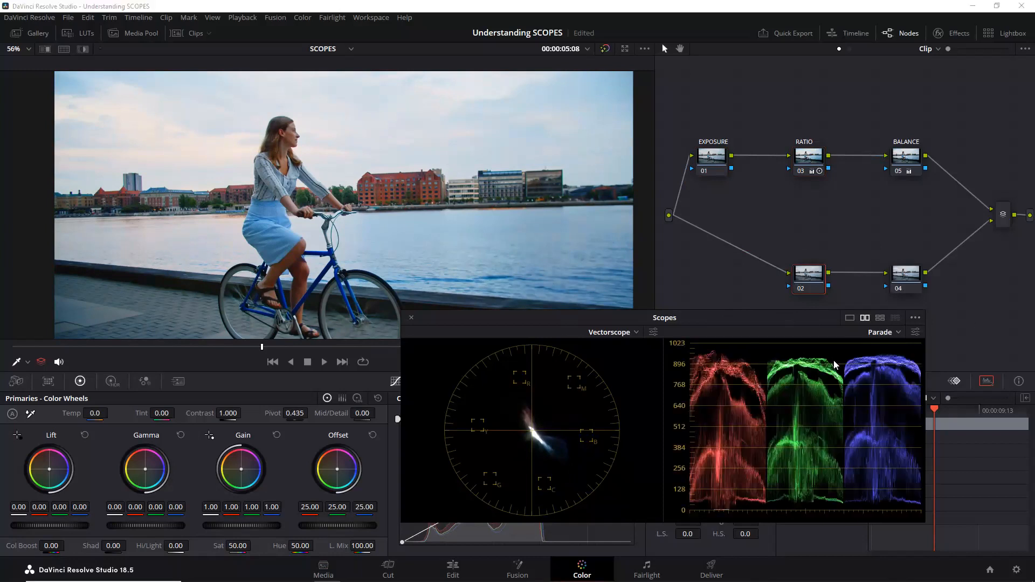
pyautogui.click(879, 332)
pyautogui.click(880, 380)
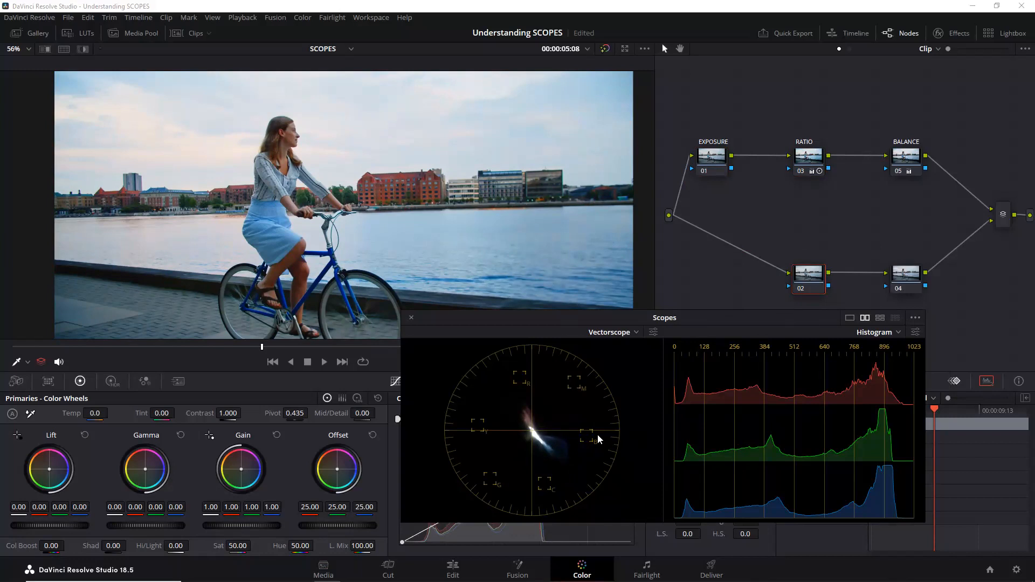
# Try a hue rotation of 50.20 for cyan on node 02's Hue Vs Hue curve, and reset the curve
pyautogui.moveTo(649, 321); pyautogui.dragTo(759, 171)
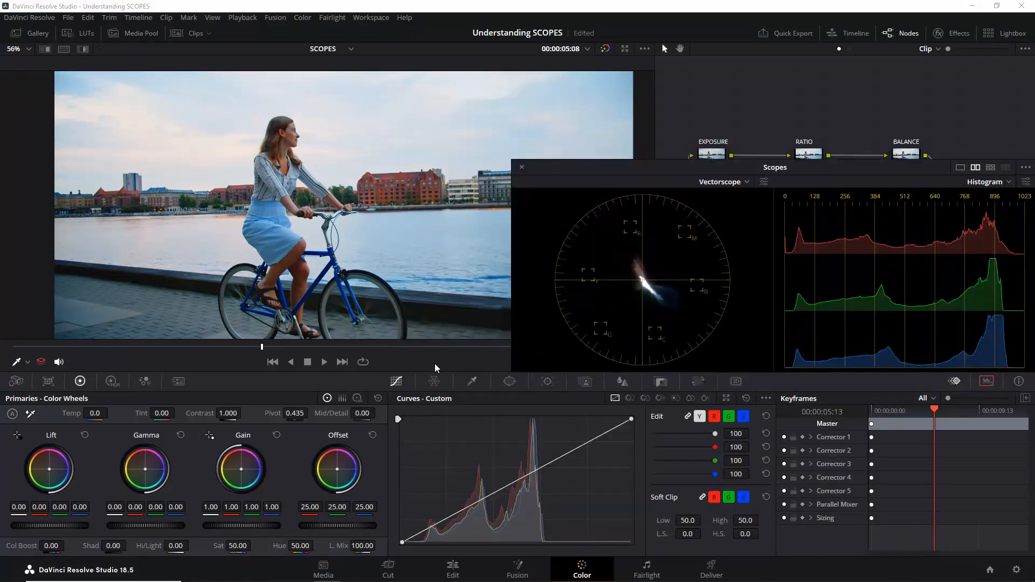
pyautogui.click(629, 398)
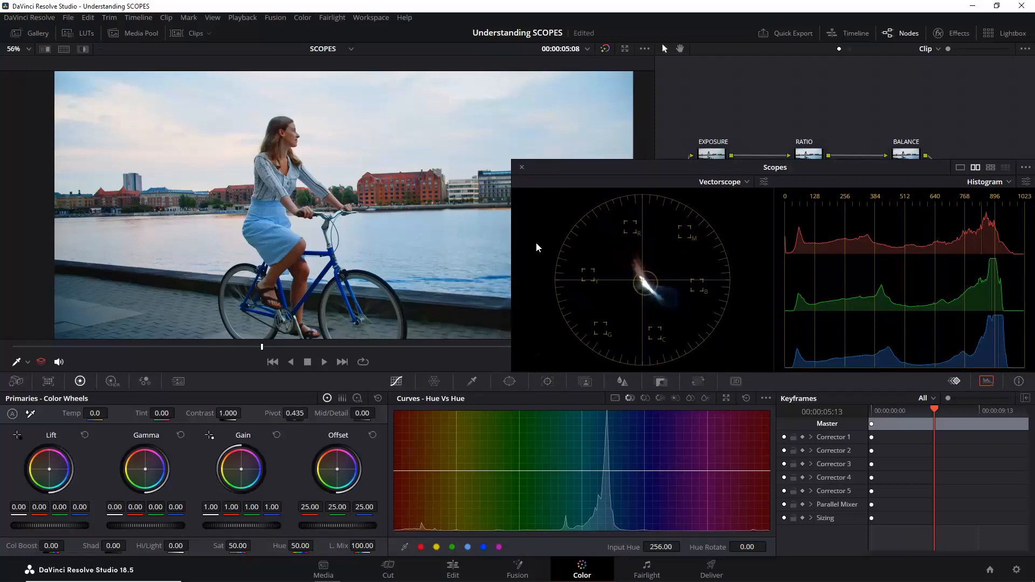
pyautogui.click(468, 547)
pyautogui.moveTo(697, 541)
pyautogui.mouseDown()
pyautogui.moveTo(758, 541)
pyautogui.moveTo(694, 545)
pyautogui.mouseUp()
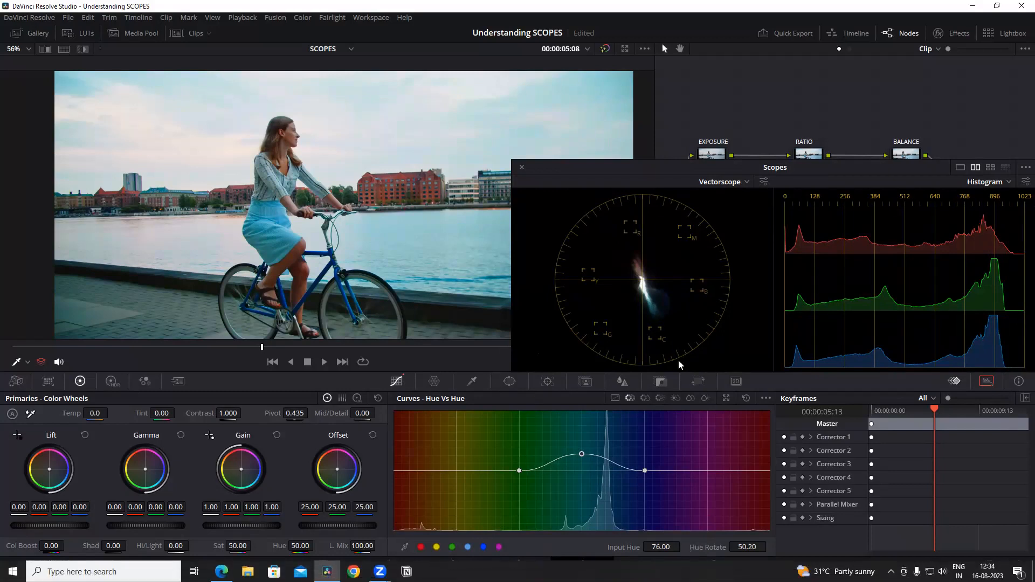
pyautogui.click(745, 398)
# Look through the timeline's clips and return to the first frame of the wide bicycle shot
pyautogui.press('Down')
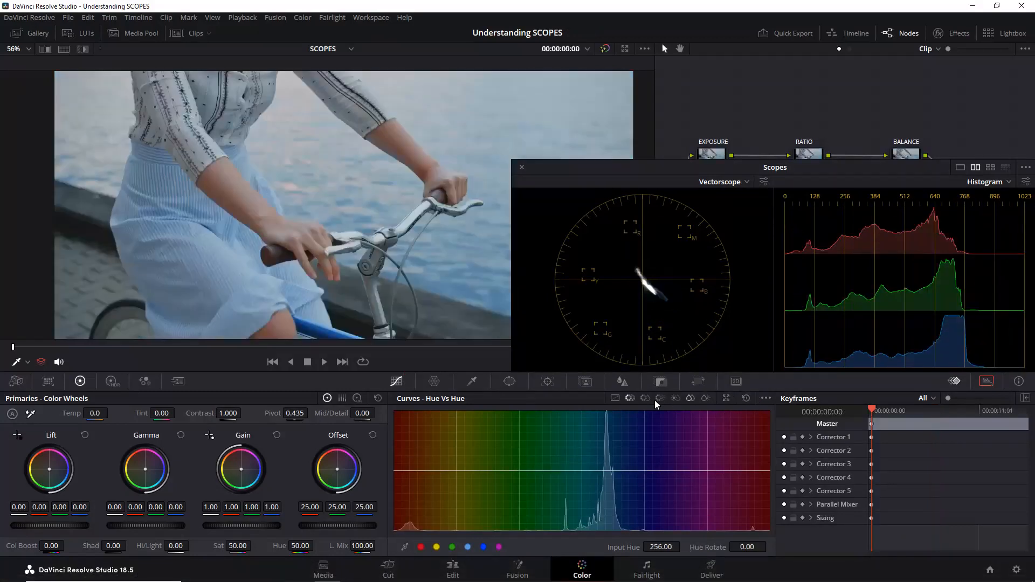
pyautogui.press('Down')
pyautogui.press('Down')
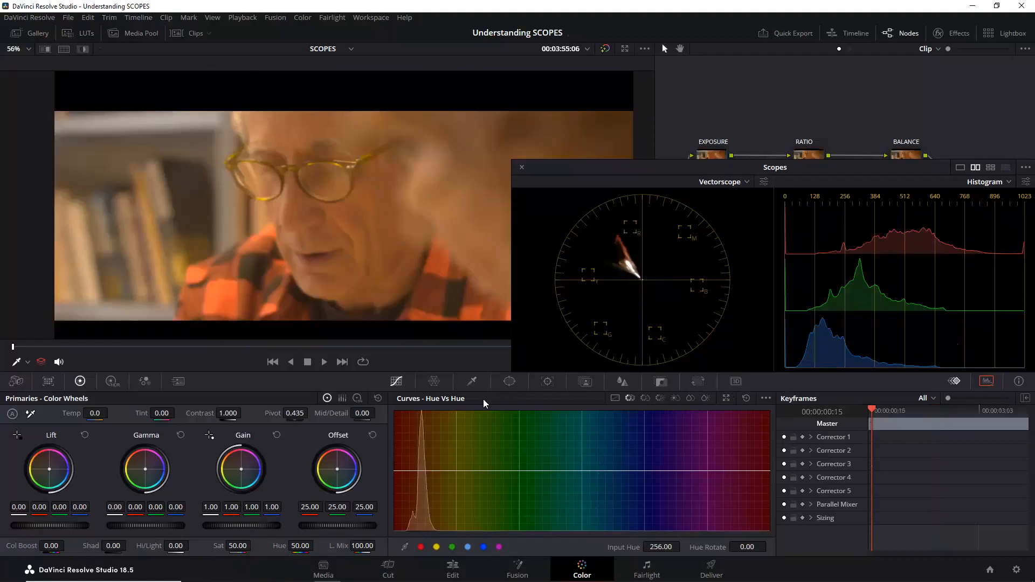
pyautogui.press('Down')
pyautogui.press('Down')
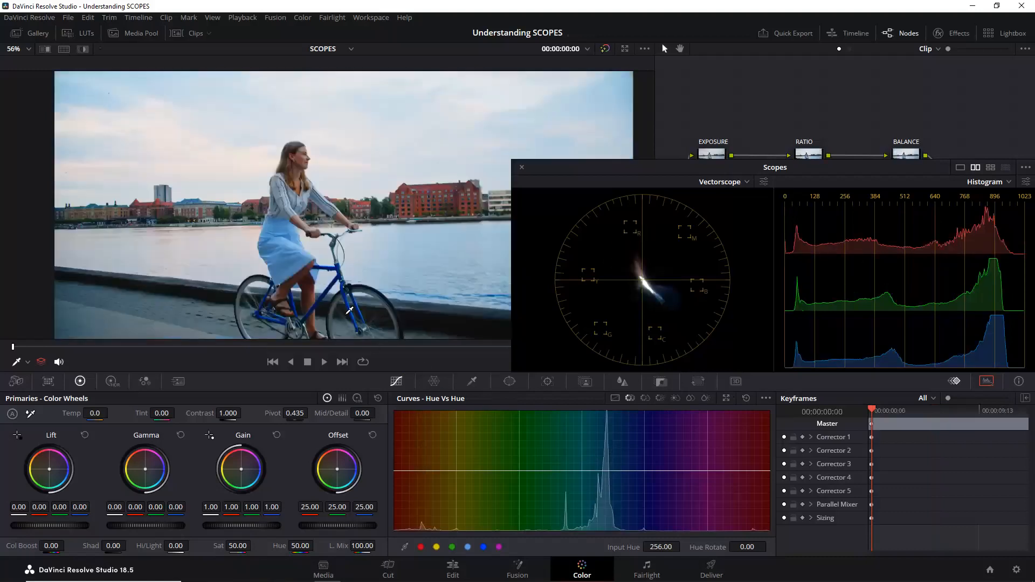
# Try a hue rotation of 80.80 for blue on the Hue Vs Hue curve, compare it with the original, and reset the curve
pyautogui.scroll(3, 349, 310)
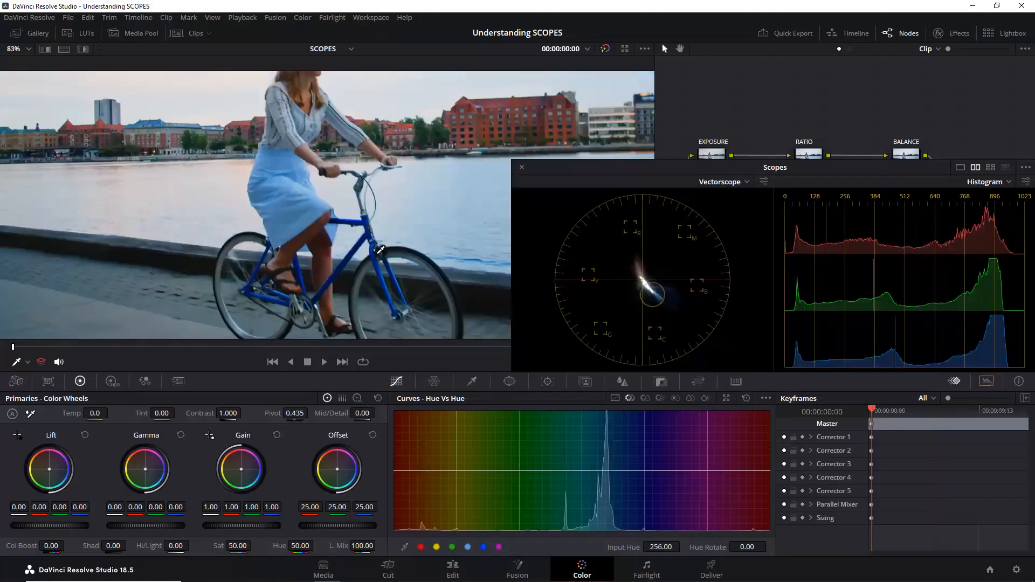
pyautogui.scroll(2, 380, 250)
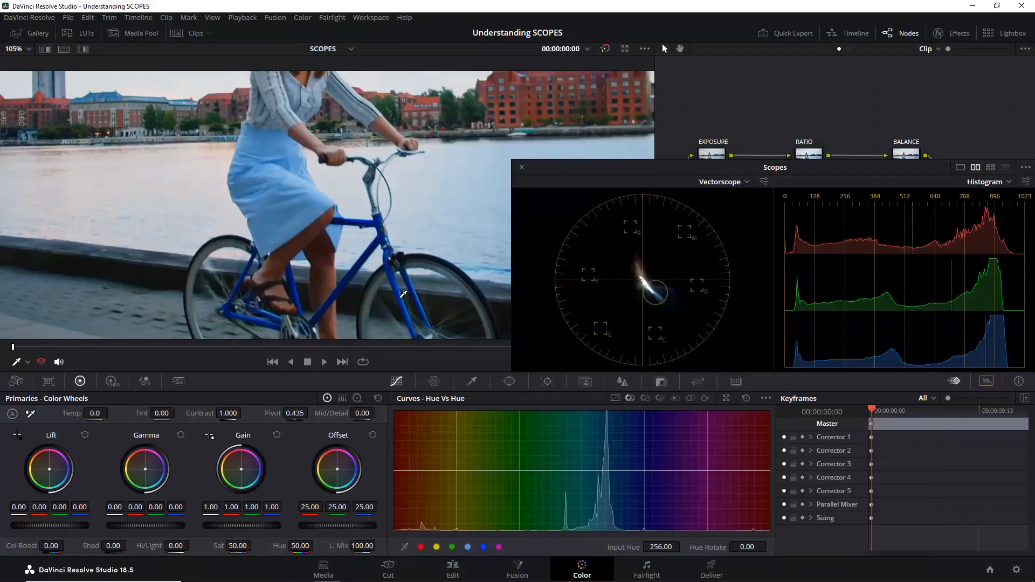
pyautogui.click(483, 548)
pyautogui.moveTo(703, 548); pyautogui.dragTo(836, 546)
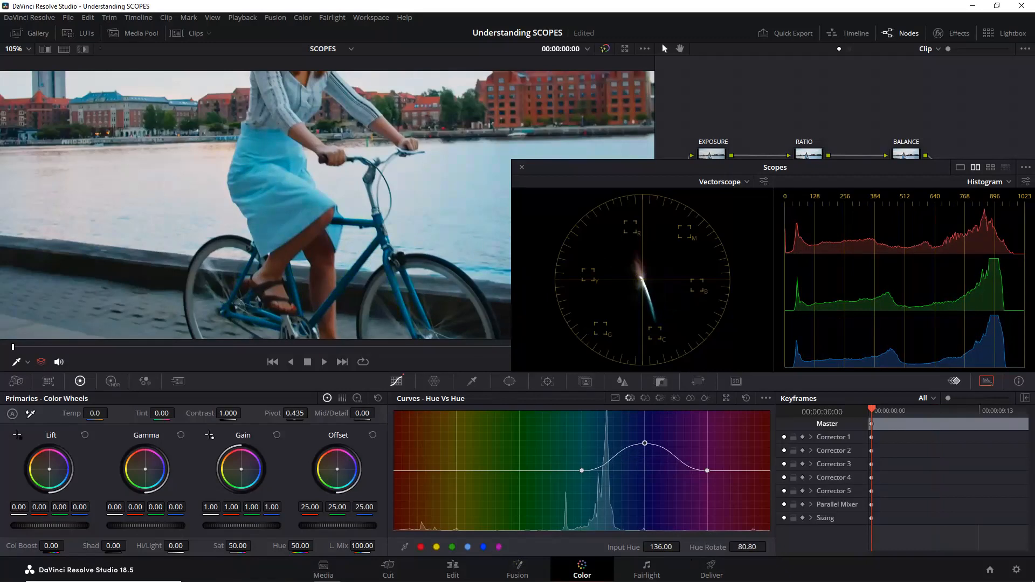
pyautogui.moveTo(10, 577)
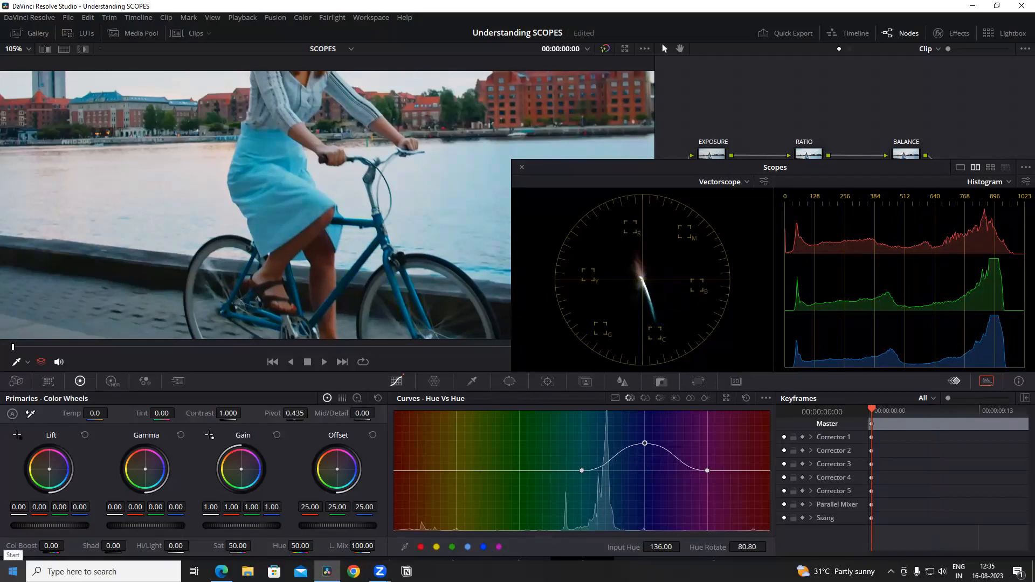
pyautogui.click(745, 399)
pyautogui.hotkey('ctrl', 'z')
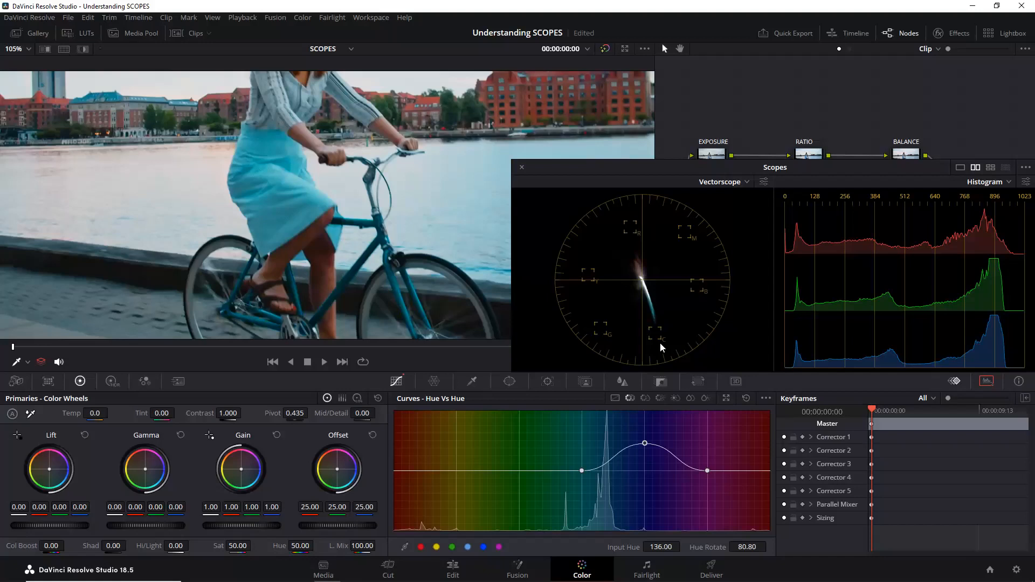
pyautogui.click(746, 398)
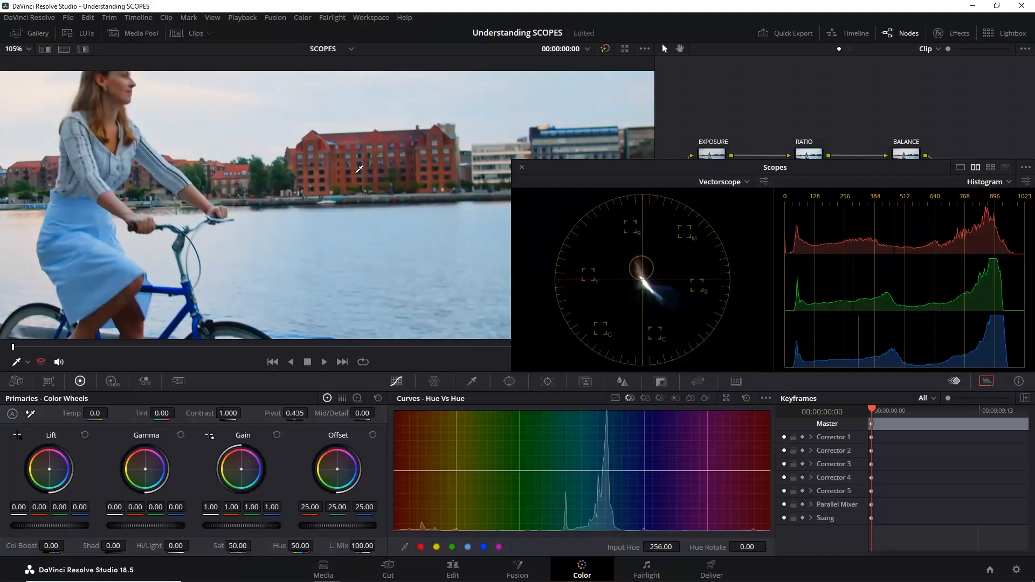
# Rotate the red hue by 74.65 on the Hue Vs Hue curve, and raise red to 1.61 on the Hue Vs Sat curve
pyautogui.click(420, 546)
pyautogui.moveTo(730, 551); pyautogui.dragTo(783, 550)
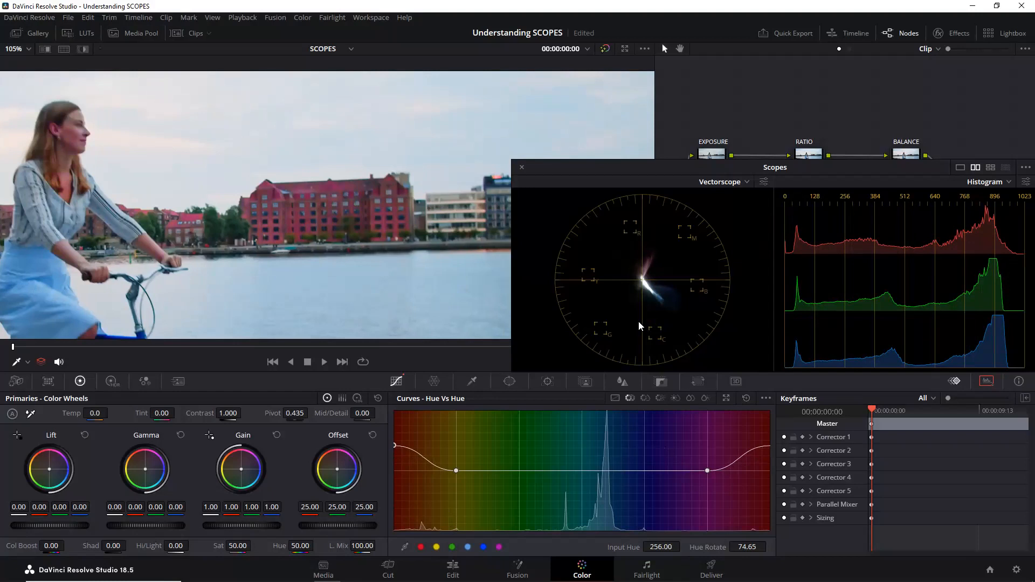
pyautogui.click(644, 398)
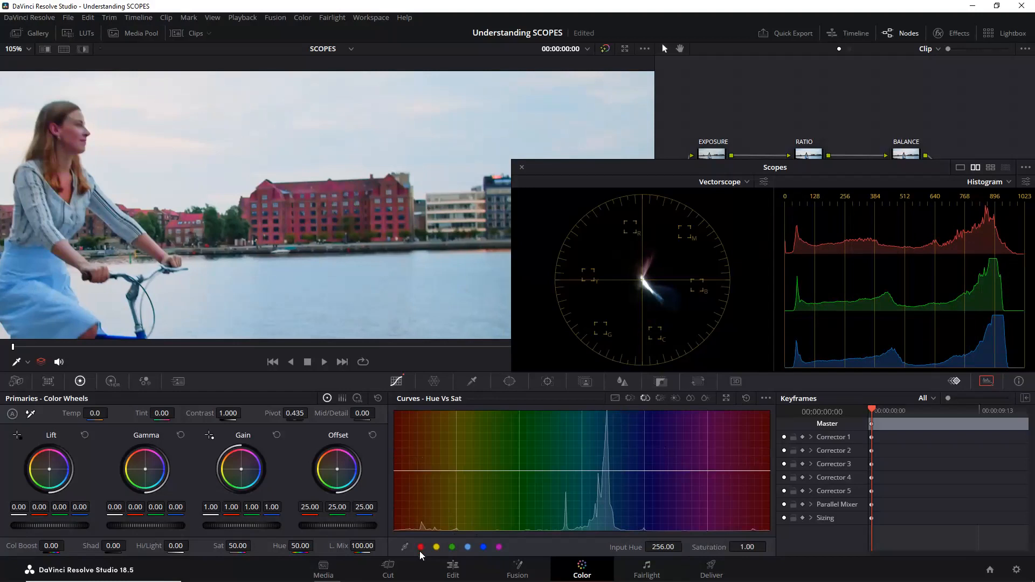
pyautogui.moveTo(709, 547); pyautogui.dragTo(737, 547)
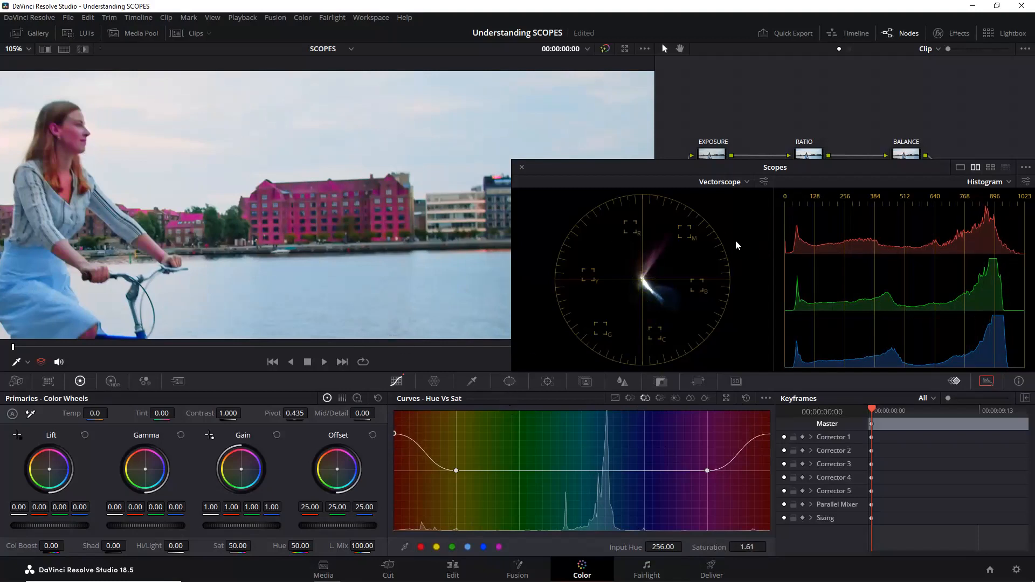
# Try a circular window over the red building on node 02, and reset the window
pyautogui.click(510, 381)
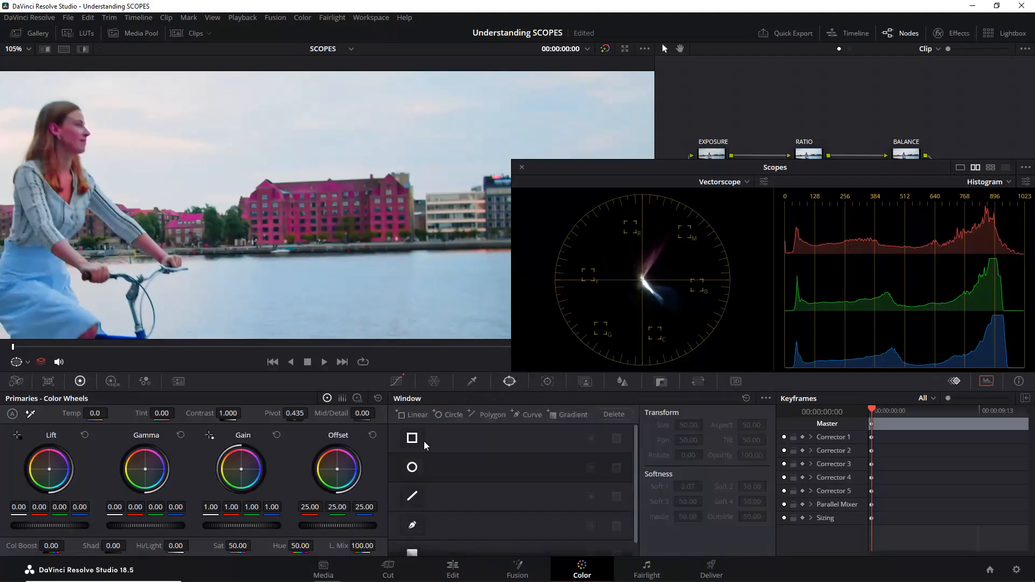
pyautogui.click(409, 470)
pyautogui.moveTo(317, 241); pyautogui.dragTo(351, 240)
pyautogui.moveTo(231, 233); pyautogui.dragTo(563, 201)
pyautogui.moveTo(361, 188); pyautogui.dragTo(276, 204)
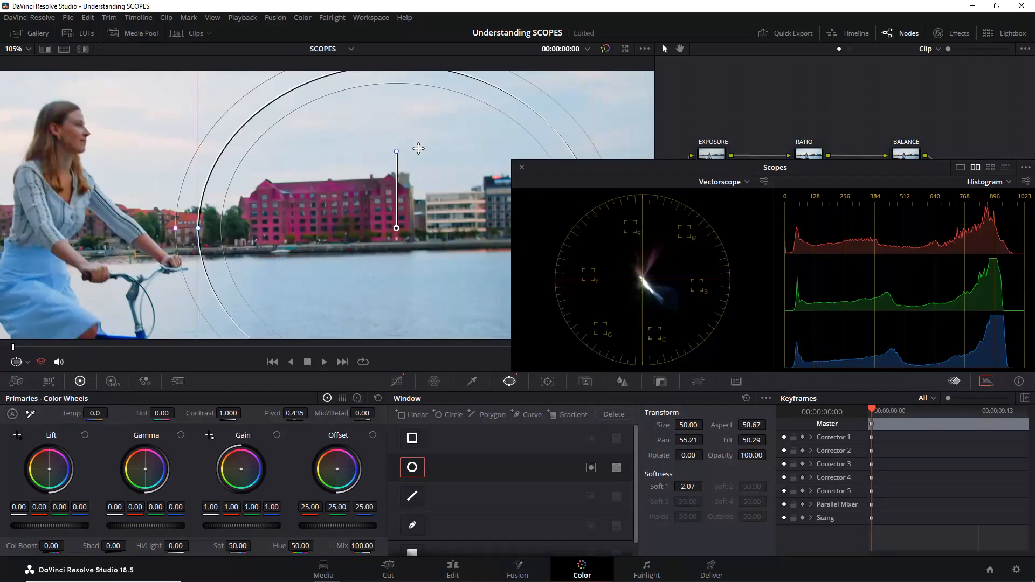
pyautogui.scroll(-2, 419, 149)
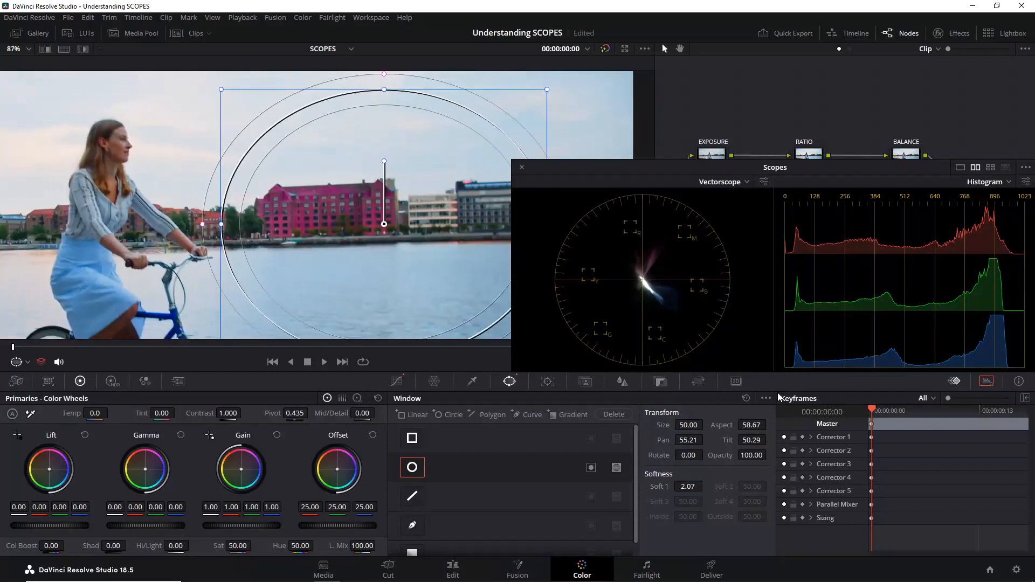
pyautogui.click(746, 397)
# Move the Scopes window off the lower nodes and reset node 02's grade
pyautogui.moveTo(728, 161); pyautogui.dragTo(752, 250)
pyautogui.rightClick(808, 276)
pyautogui.click(818, 284)
# Set the blue point's hue rotation to 32.05 on node 02's Hue Vs Hue curve
pyautogui.scroll(2, 410, 240)
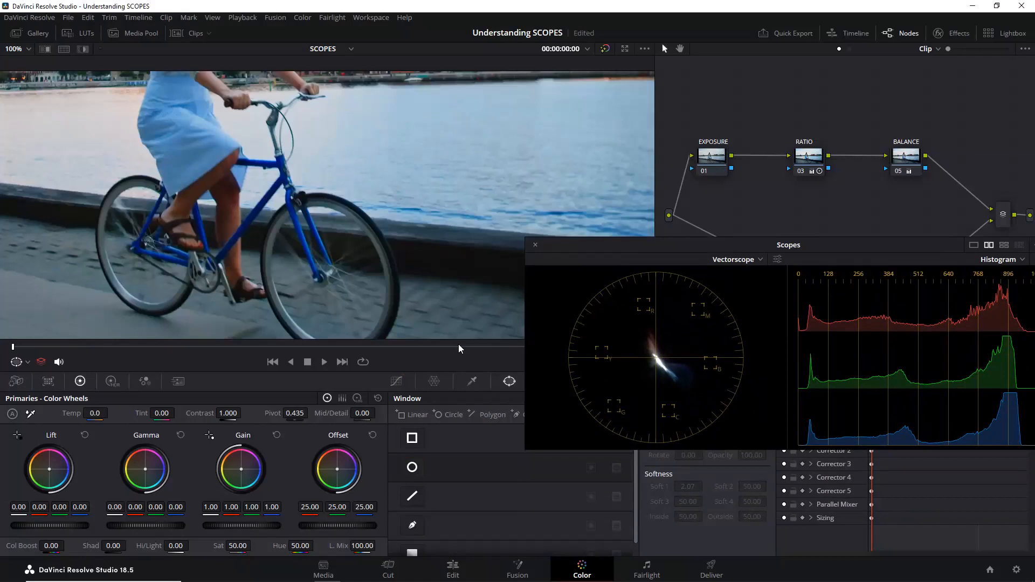
pyautogui.click(397, 381)
pyautogui.click(482, 547)
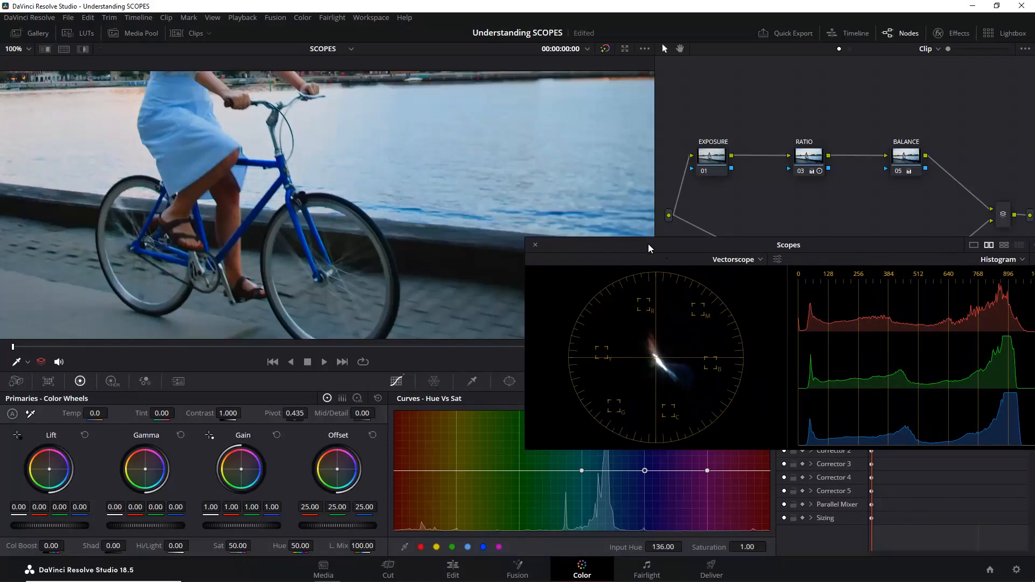
pyautogui.moveTo(648, 243); pyautogui.dragTo(638, 164)
pyautogui.click(629, 398)
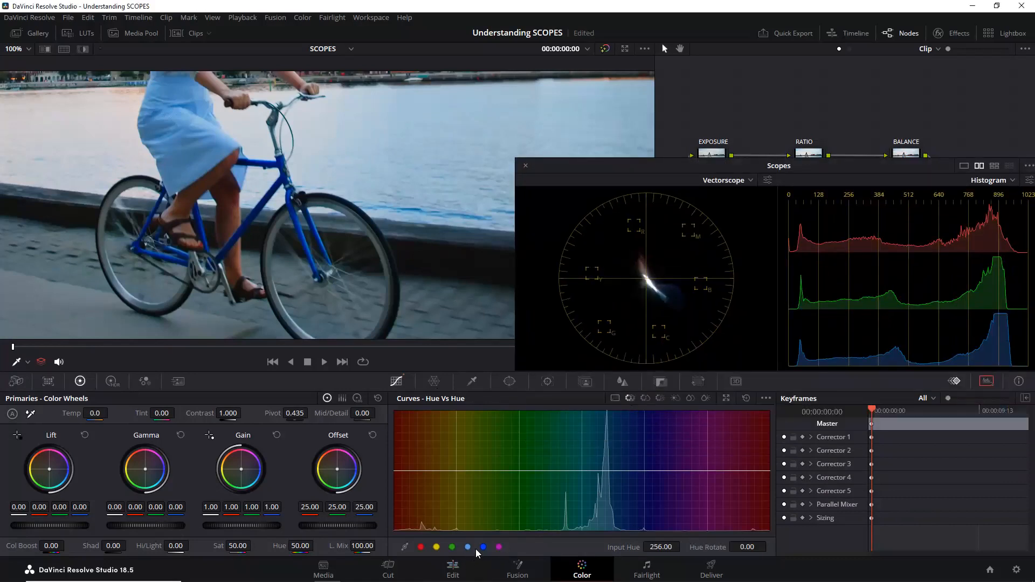
pyautogui.moveTo(721, 553); pyautogui.dragTo(737, 554)
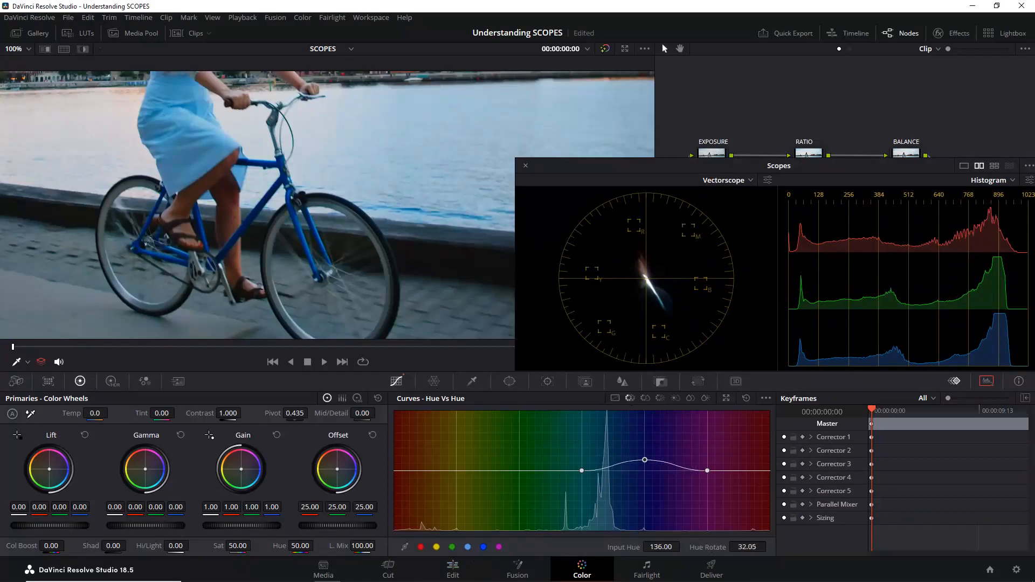
pyautogui.scroll(-1, 309, 265)
pyautogui.scroll(-2, 310, 265)
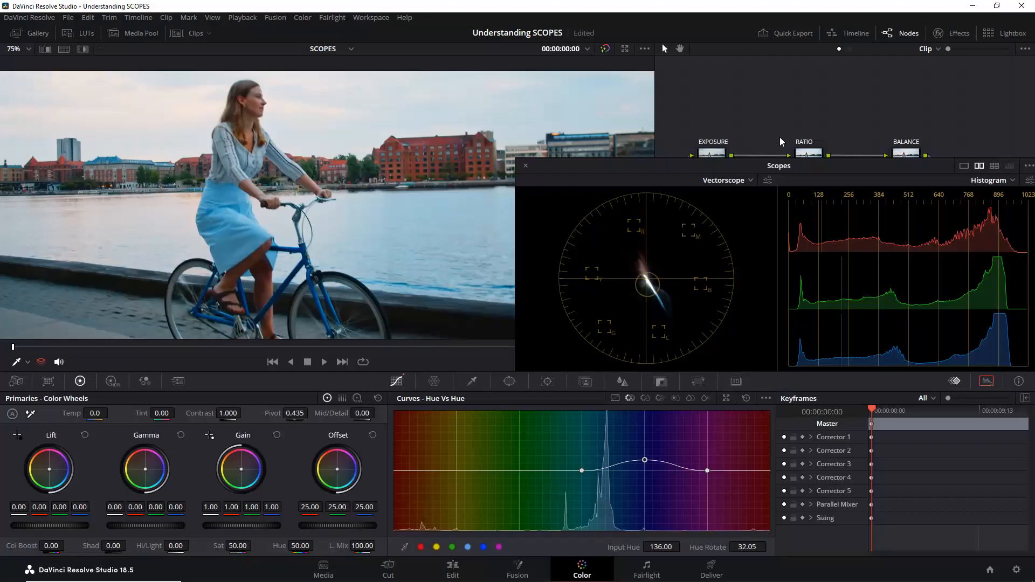
# Move the Scopes window clear of the node graph, and save the project
pyautogui.moveTo(794, 168); pyautogui.dragTo(784, 272)
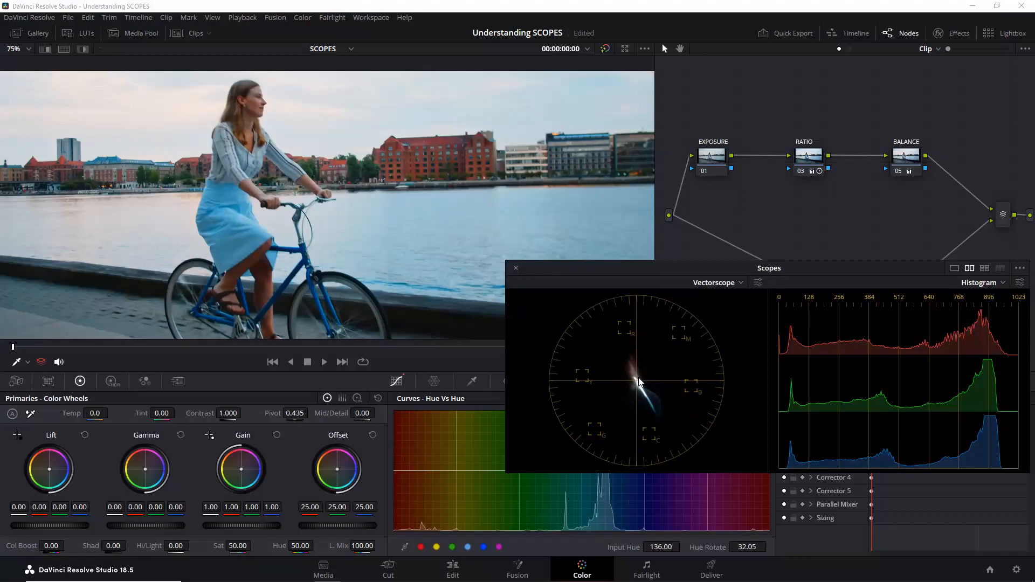
pyautogui.hotkey('ctrl', 's')
pyautogui.moveTo(781, 268); pyautogui.dragTo(726, 330)
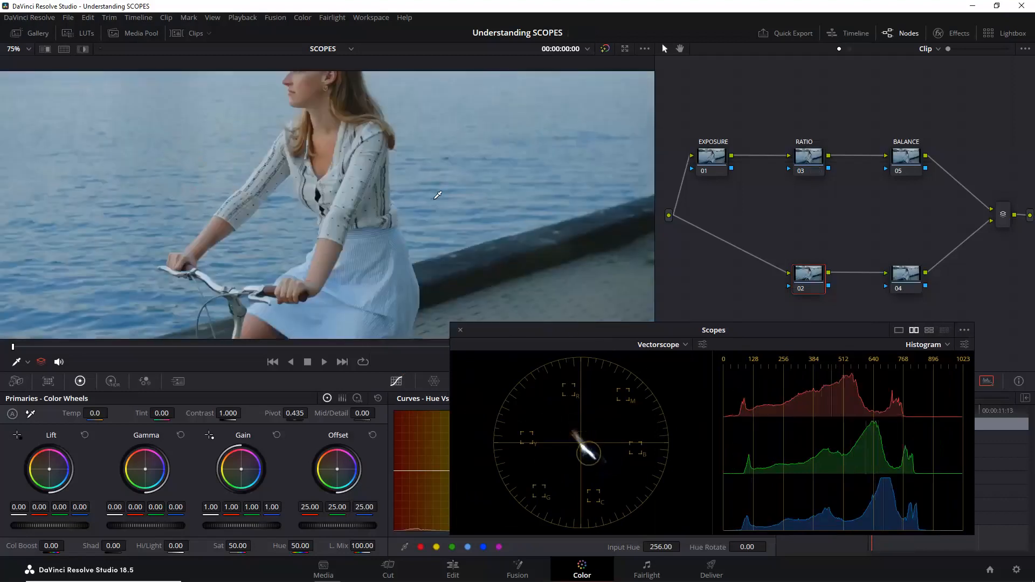
# Set the RATIO node's contrast to 1.224, offset to 27.70 and saturation to 55.20
pyautogui.click(815, 162)
pyautogui.moveTo(224, 413)
pyautogui.mouseDown()
pyautogui.moveTo(288, 413)
pyautogui.moveTo(235, 412)
pyautogui.mouseUp()
pyautogui.moveTo(330, 526); pyautogui.dragTo(345, 526)
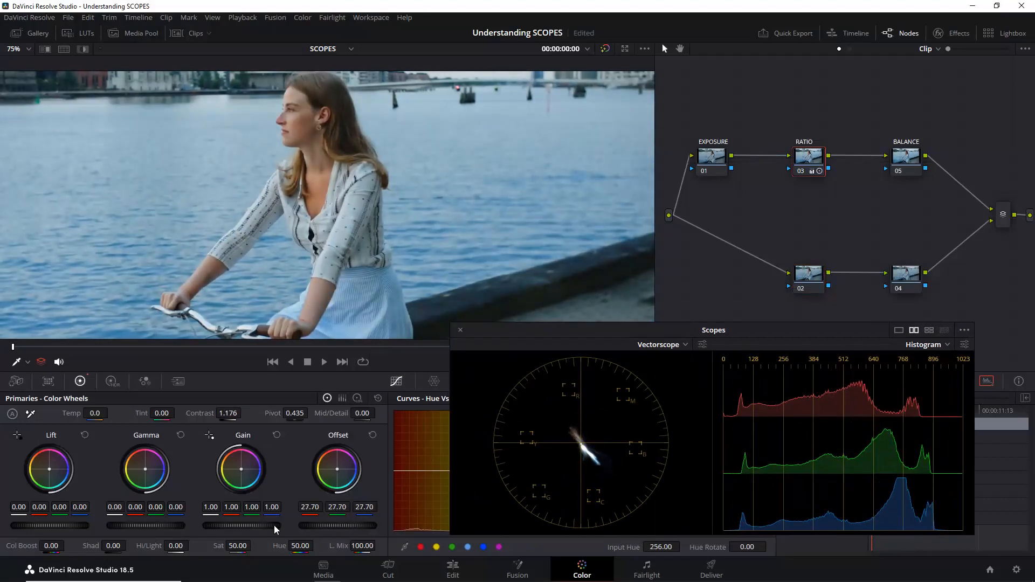
pyautogui.moveTo(239, 545)
pyautogui.mouseDown()
pyautogui.moveTo(254, 545)
pyautogui.moveTo(244, 546)
pyautogui.mouseUp()
pyautogui.moveTo(236, 413); pyautogui.dragTo(250, 413)
pyautogui.scroll(-2, 409, 194)
pyautogui.moveTo(408, 194); pyautogui.dragTo(423, 173)
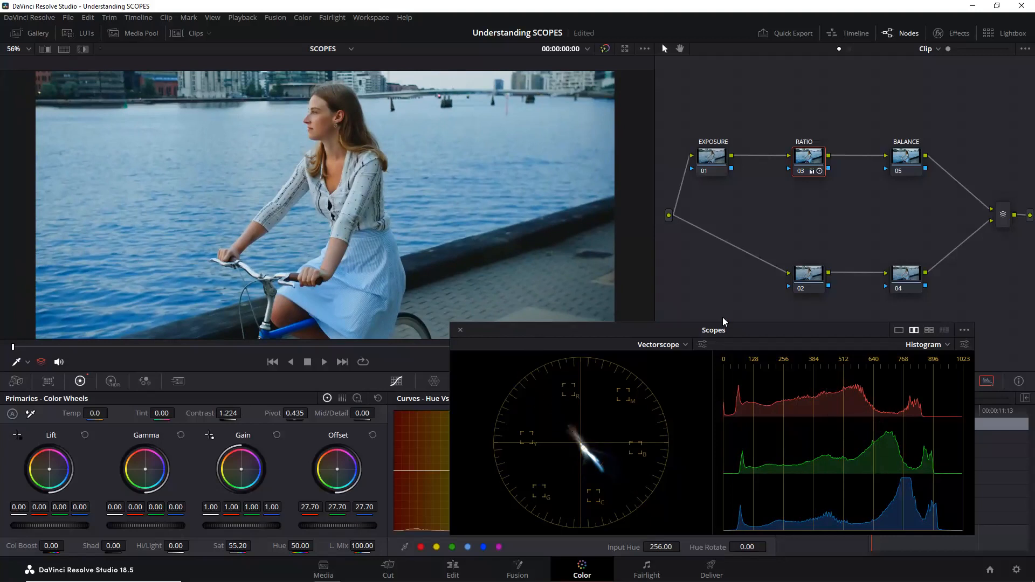
# Enable the skin tone indicator on the Vectorscope
pyautogui.click(703, 345)
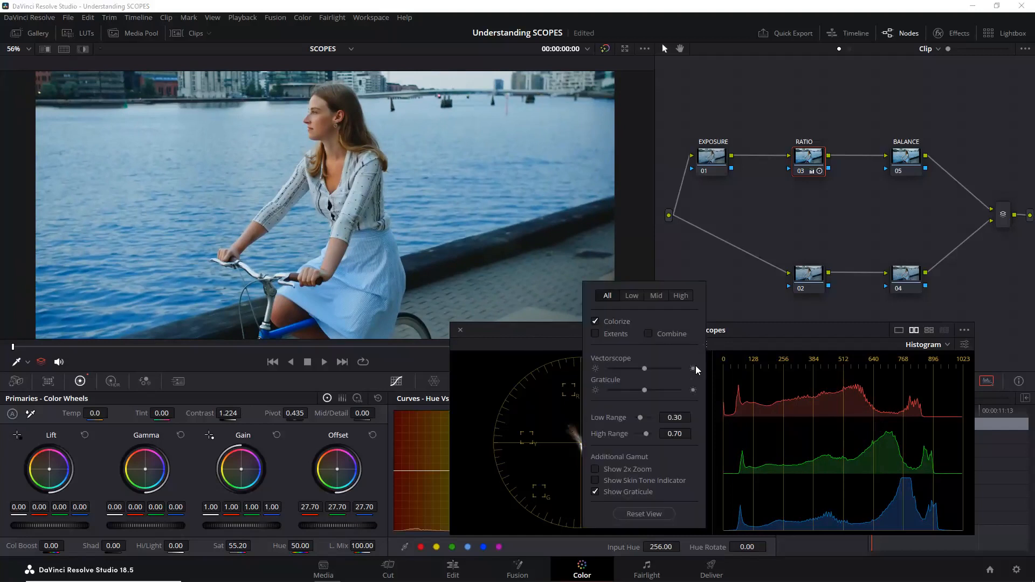
pyautogui.click(629, 479)
pyautogui.click(573, 444)
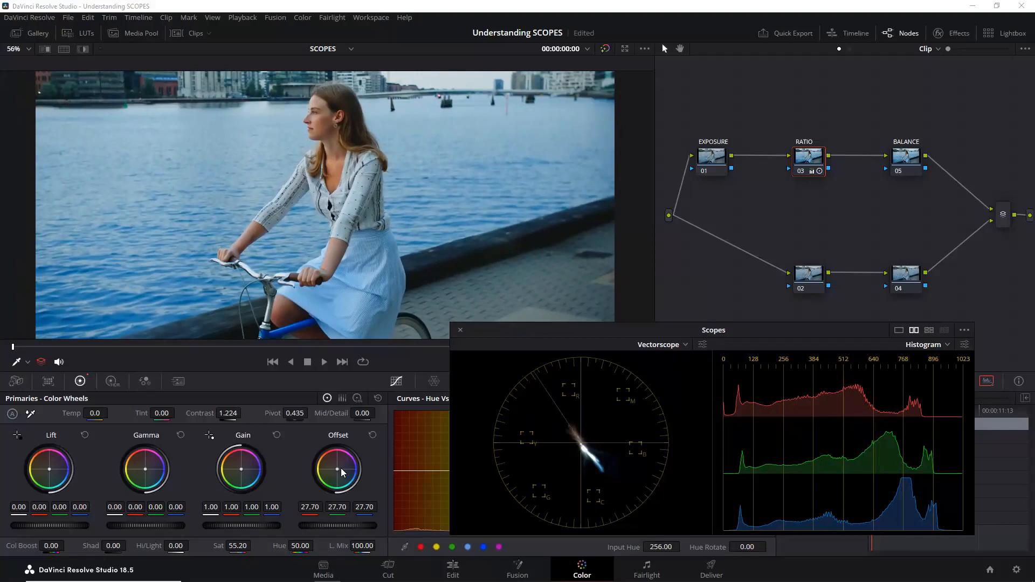
# Adjust the BALANCE node's offset colour balance to red 24.82, green 24.41 and blue 24.30
pyautogui.click(900, 164)
pyautogui.moveTo(339, 469); pyautogui.dragTo(347, 471)
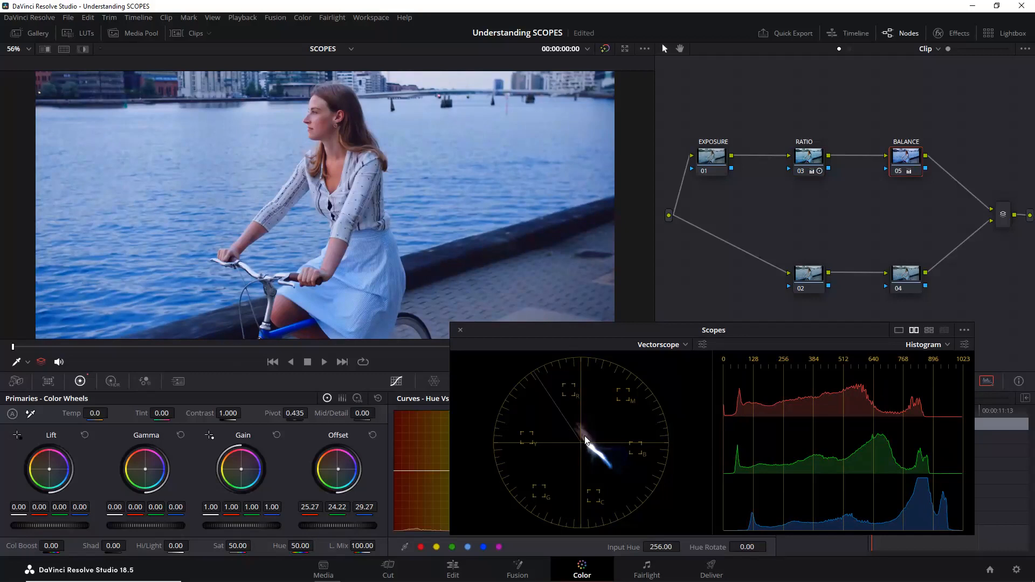
pyautogui.moveTo(336, 469); pyautogui.dragTo(336, 490)
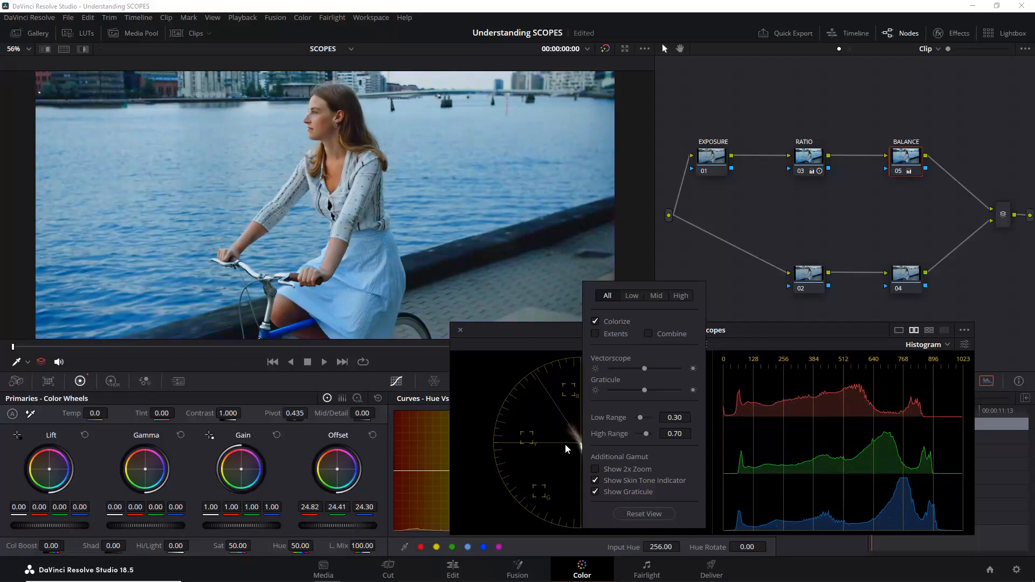
pyautogui.click(572, 417)
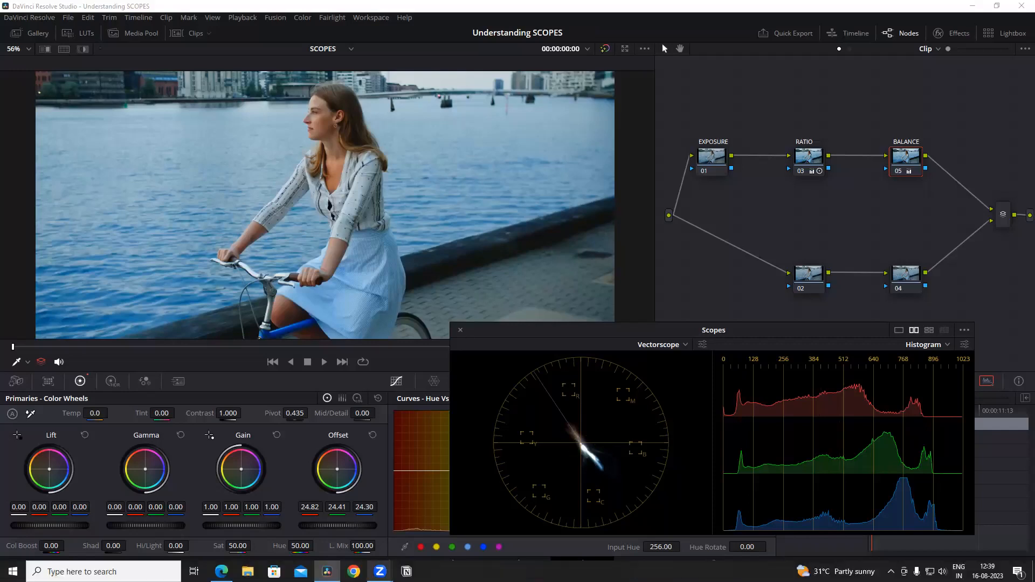
# Switch to Chrome, examine the colour tint of the Matrix film stills in the image results, and close the browser
pyautogui.click(354, 571)
pyautogui.click(431, 323)
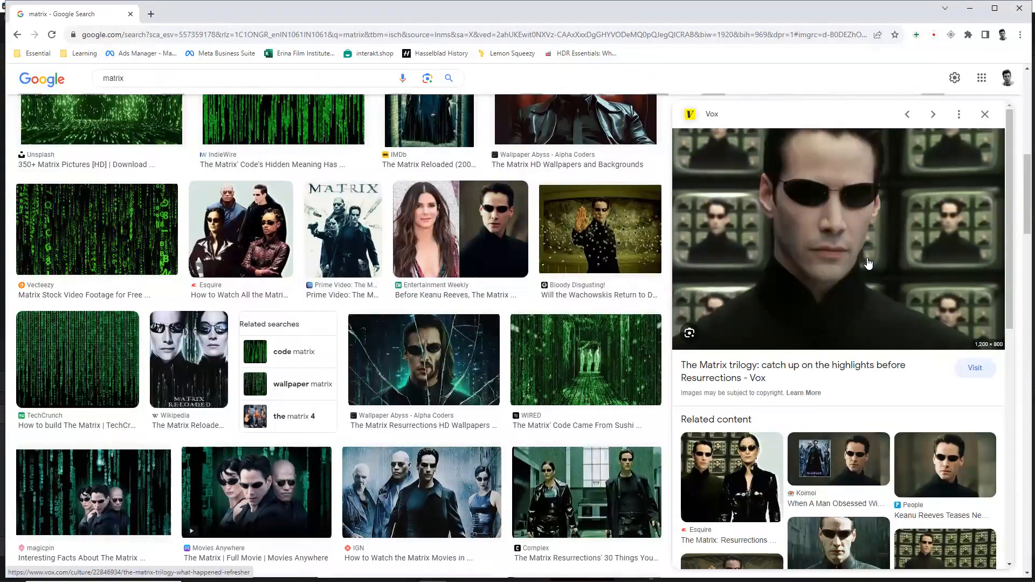
pyautogui.click(624, 491)
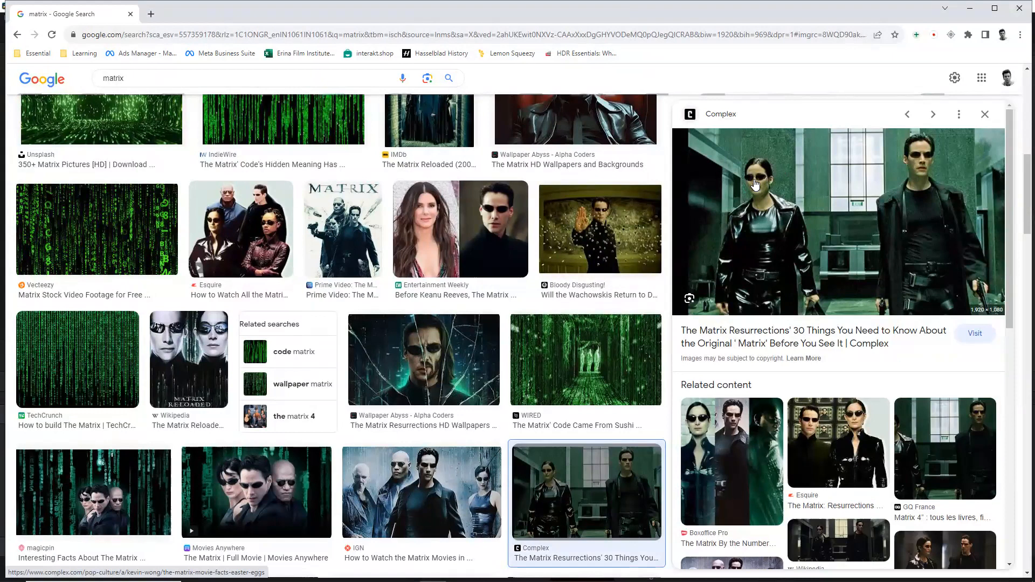
pyautogui.scroll(-10, 753, 184)
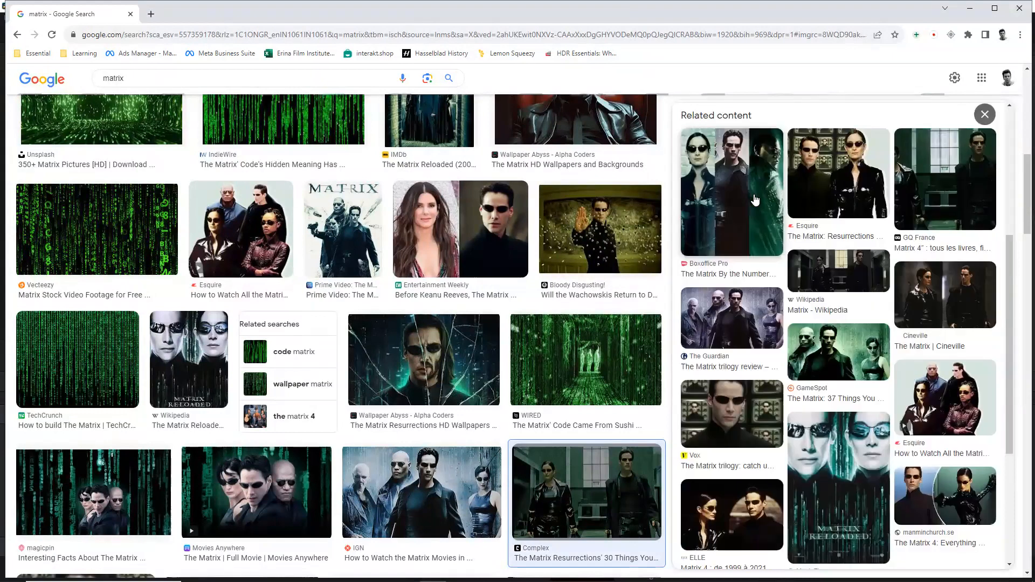
pyautogui.scroll(7, 755, 203)
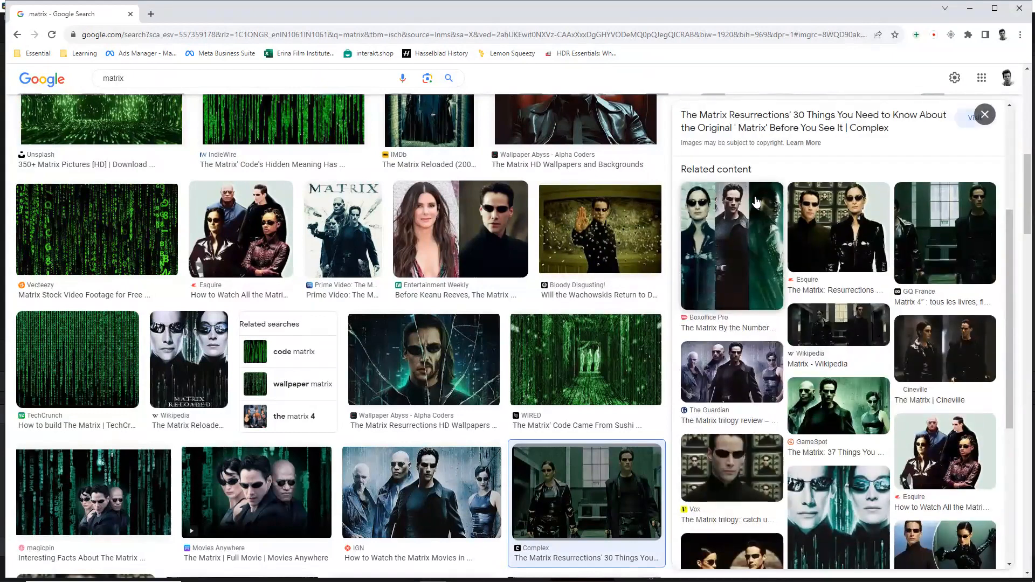
pyautogui.click(1015, 10)
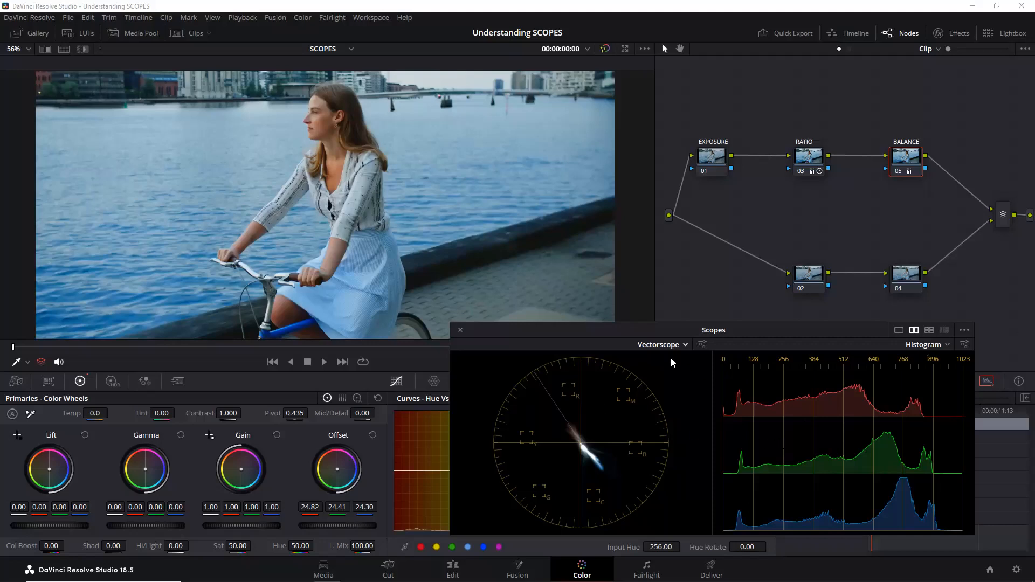
# Select the EXPOSURE node and replace the Vectorscope with the Parade beside the Histogram
pyautogui.click(710, 159)
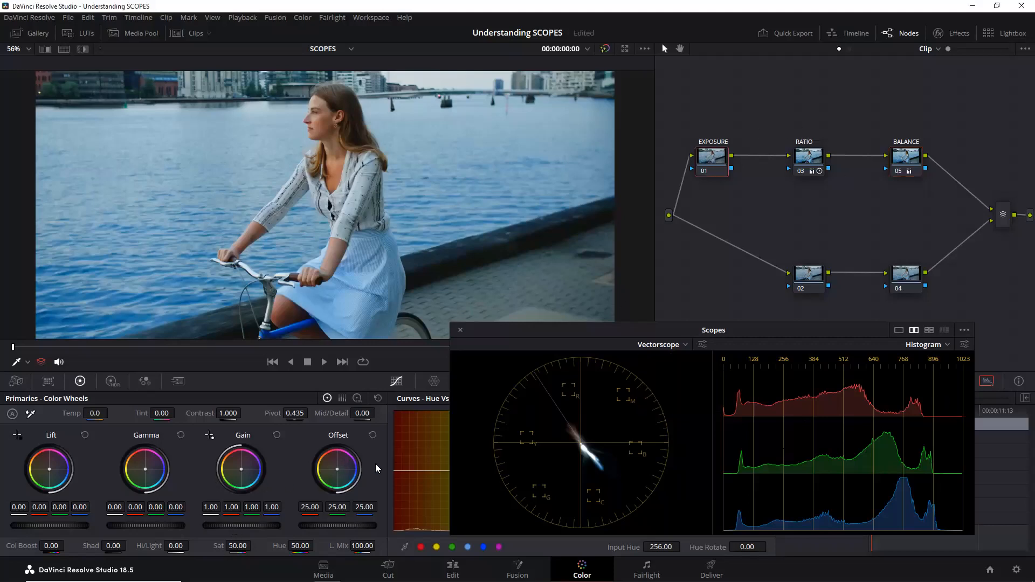
pyautogui.click(658, 345)
pyautogui.click(660, 357)
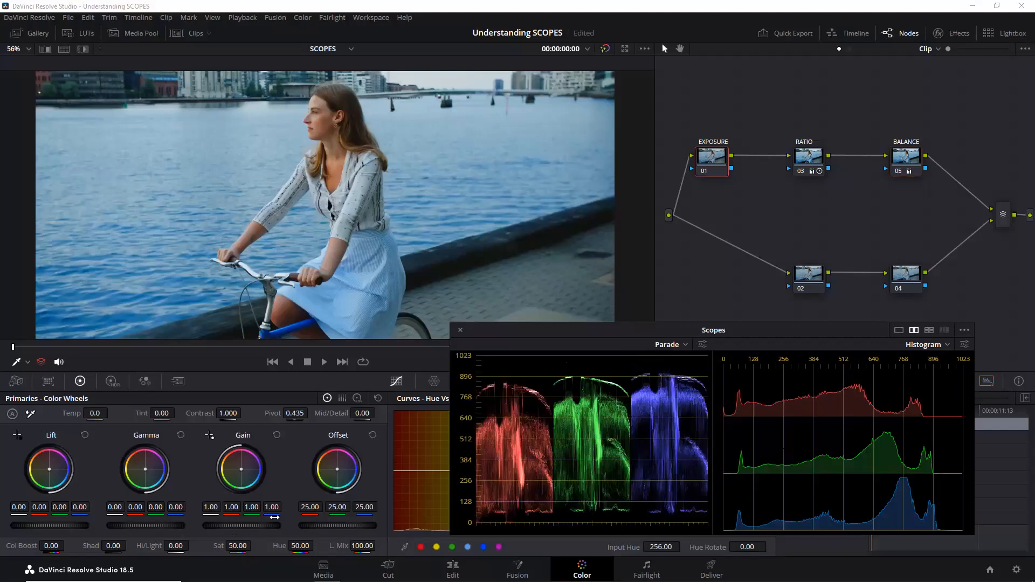
# Try an orange gain push on the EXPOSURE node at red 1.26, green 0.94 and blue 0.82, save, and reset the wheels
pyautogui.moveTo(245, 481); pyautogui.dragTo(237, 464)
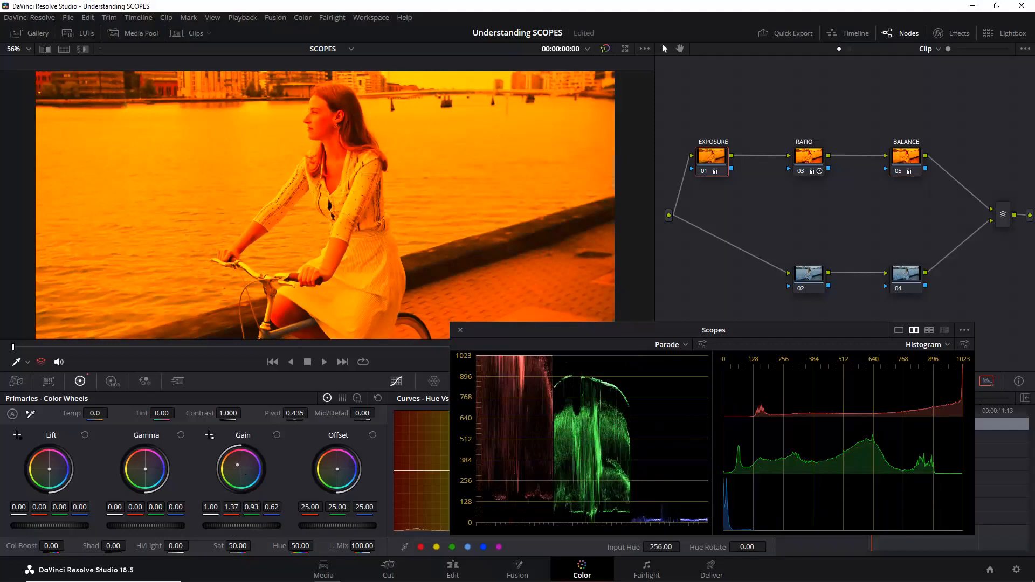
pyautogui.moveTo(237, 464); pyautogui.dragTo(239, 466)
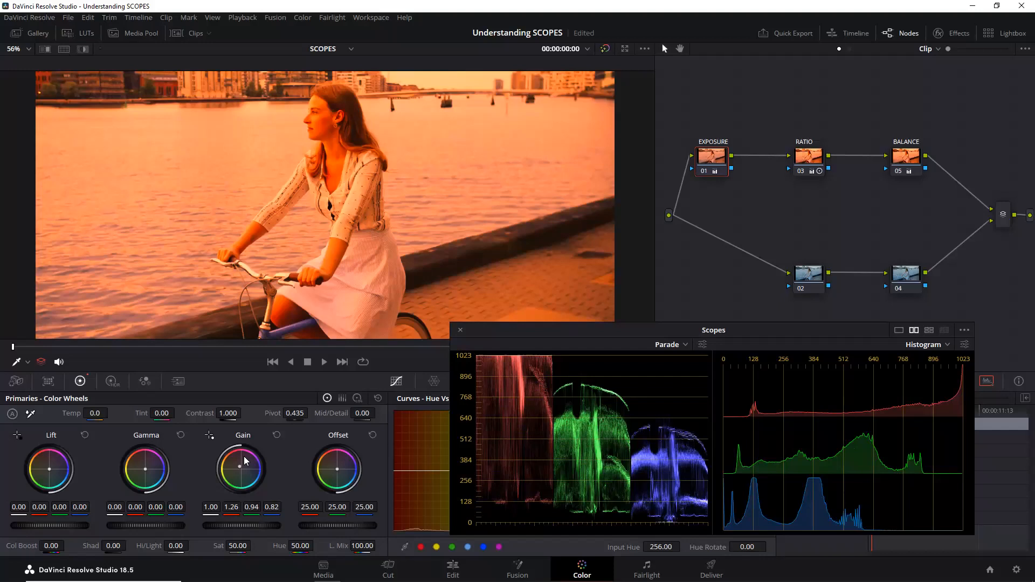
pyautogui.hotkey('ctrl', 's')
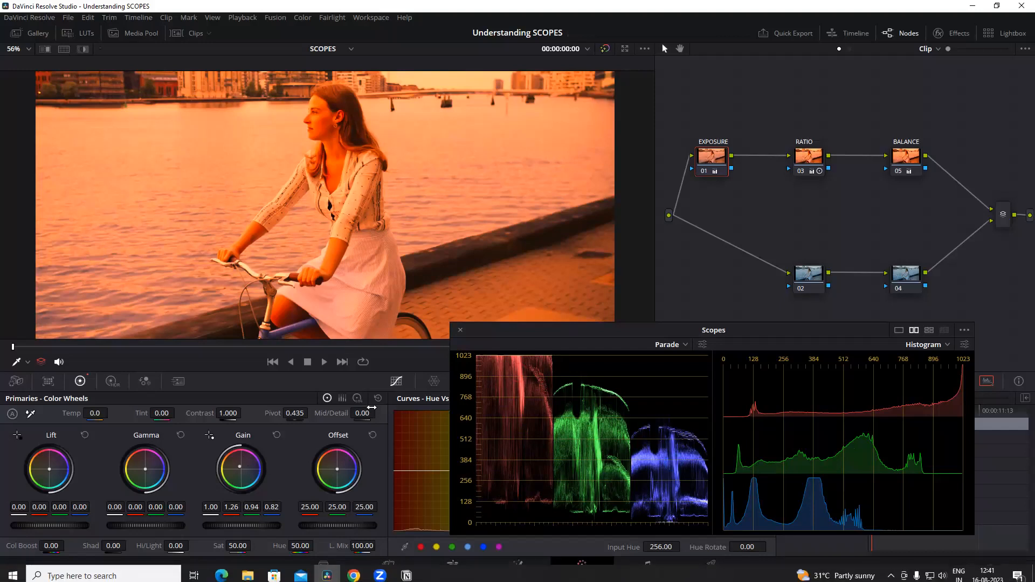
pyautogui.click(378, 397)
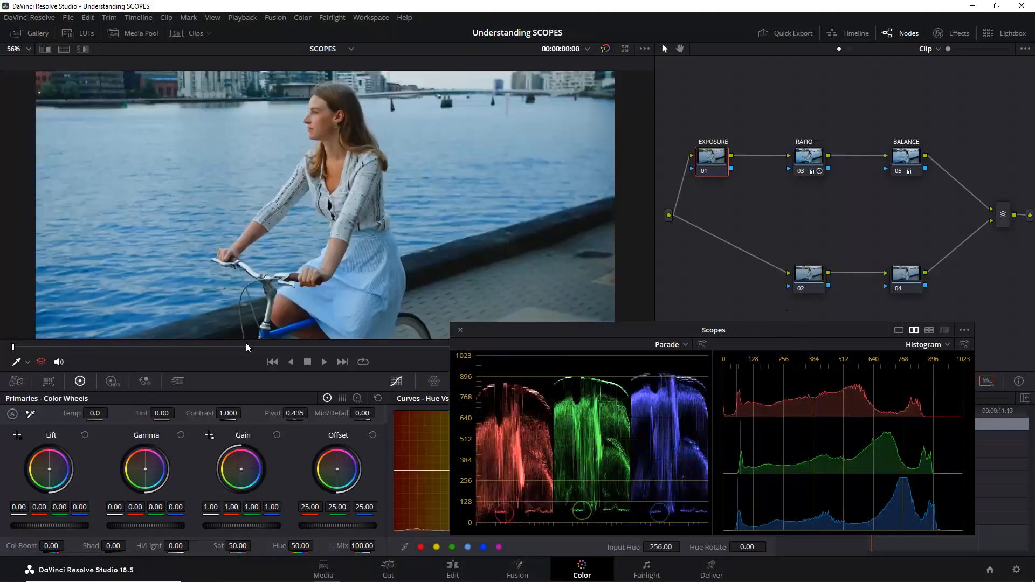
# Move the playhead to 00:00:03:18 and examine the shot on the Vectorscope and again on the Parade
pyautogui.click(303, 345)
pyautogui.click(677, 345)
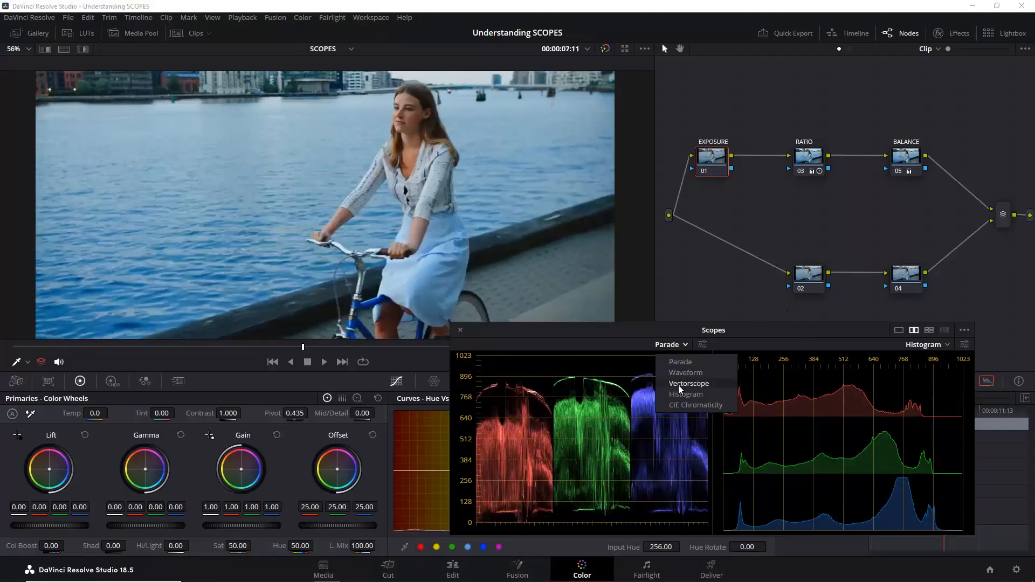
pyautogui.click(681, 392)
pyautogui.moveTo(172, 346)
pyautogui.mouseDown()
pyautogui.moveTo(215, 348)
pyautogui.moveTo(160, 351)
pyautogui.mouseUp()
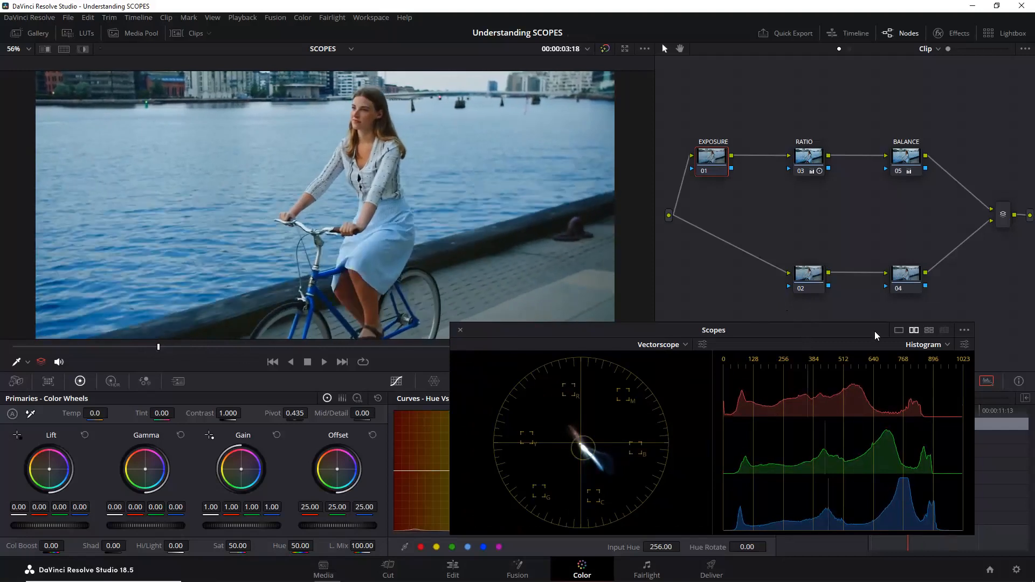
pyautogui.click(663, 345)
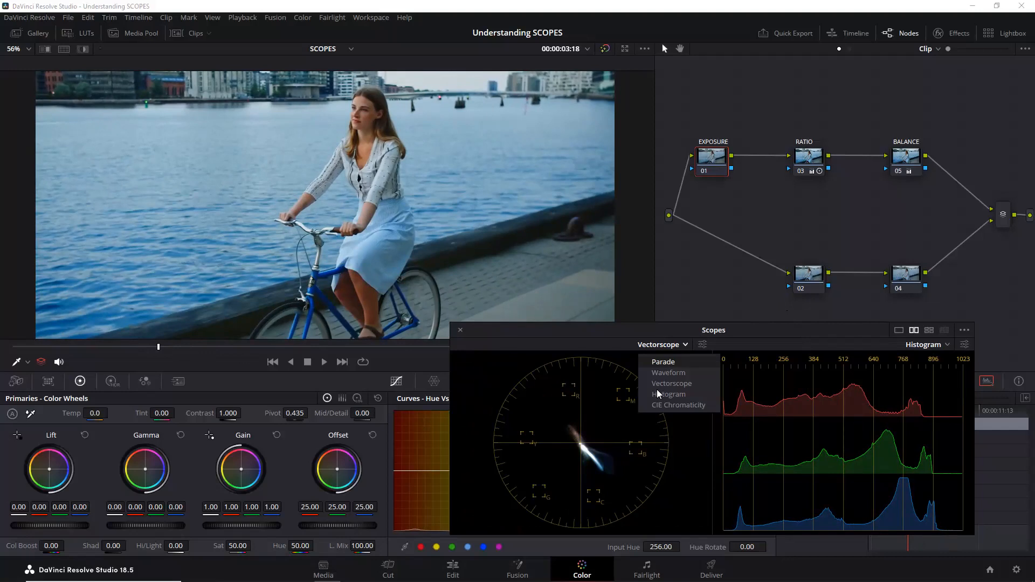
pyautogui.click(656, 389)
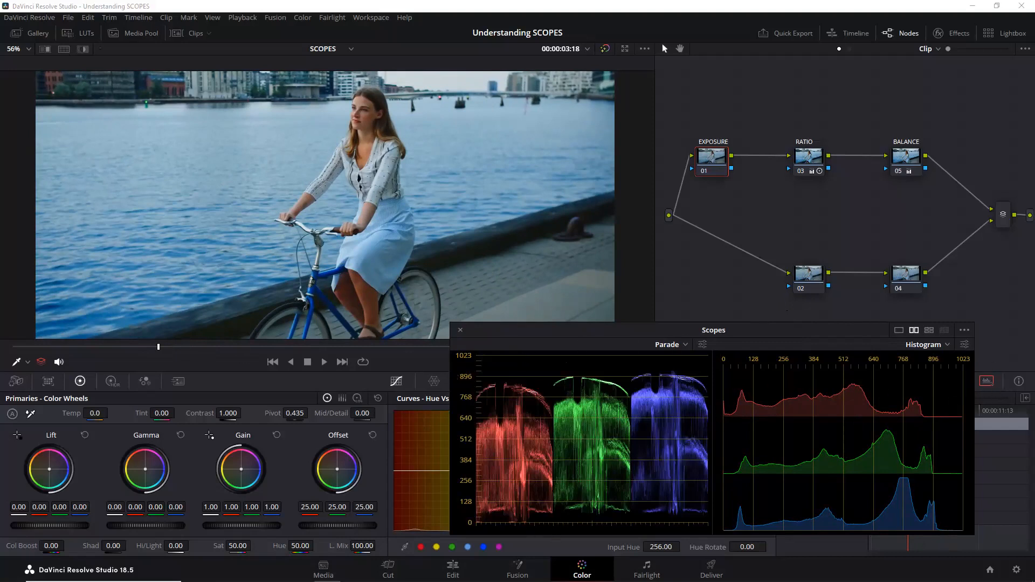
# Try a gain of 1.30 and a contrast of 1.360 on the EXPOSURE node, resetting each one
pyautogui.moveTo(236, 526); pyautogui.dragTo(257, 526)
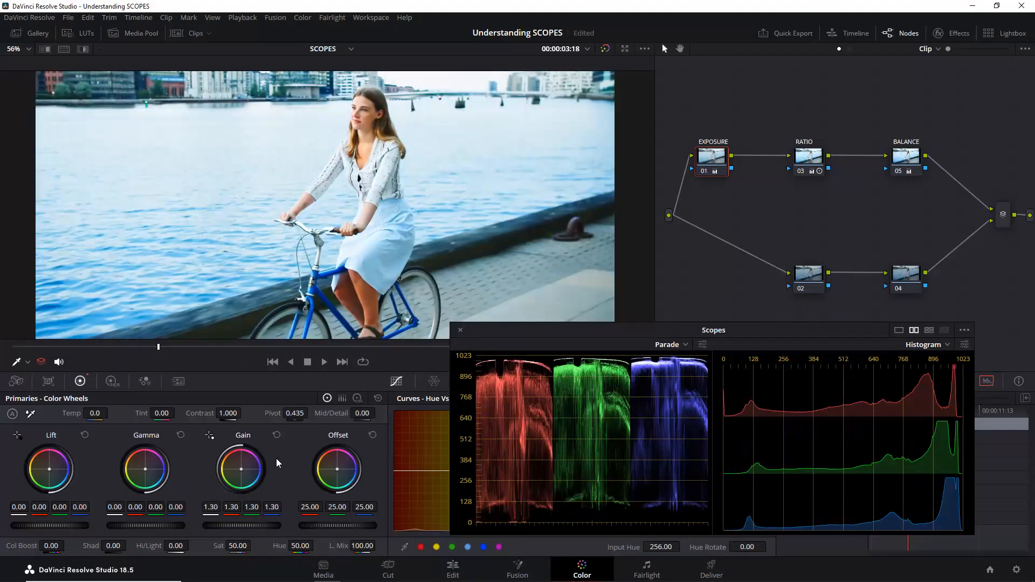
pyautogui.click(277, 436)
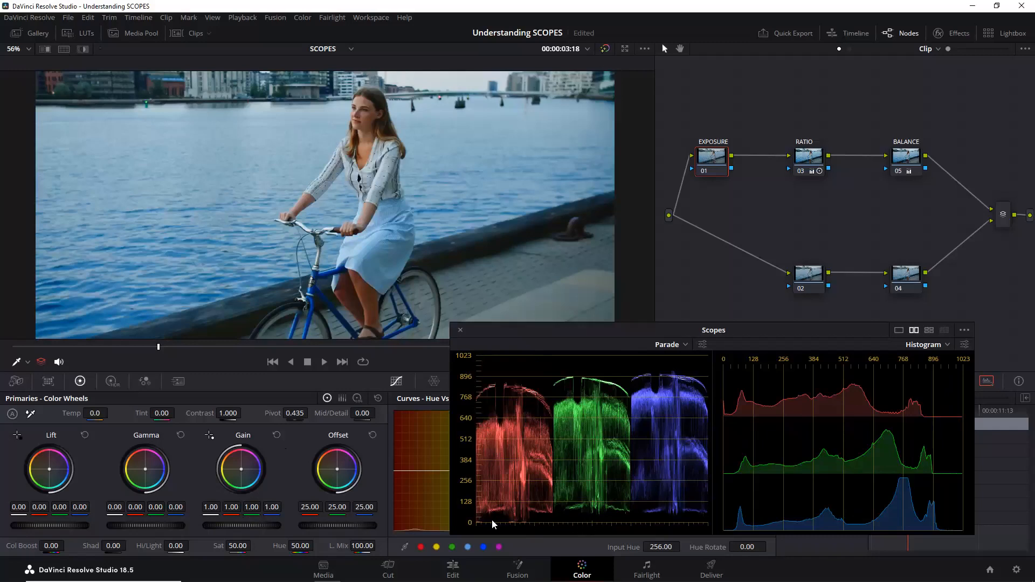
pyautogui.moveTo(228, 412)
pyautogui.mouseDown()
pyautogui.moveTo(260, 413)
pyautogui.moveTo(245, 413)
pyautogui.mouseUp()
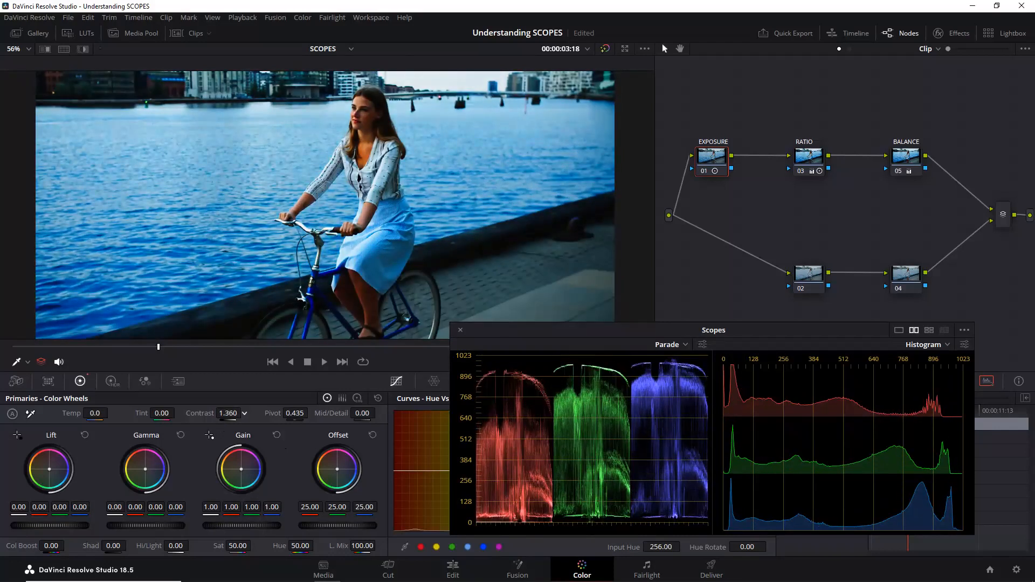
pyautogui.doubleClick(201, 414)
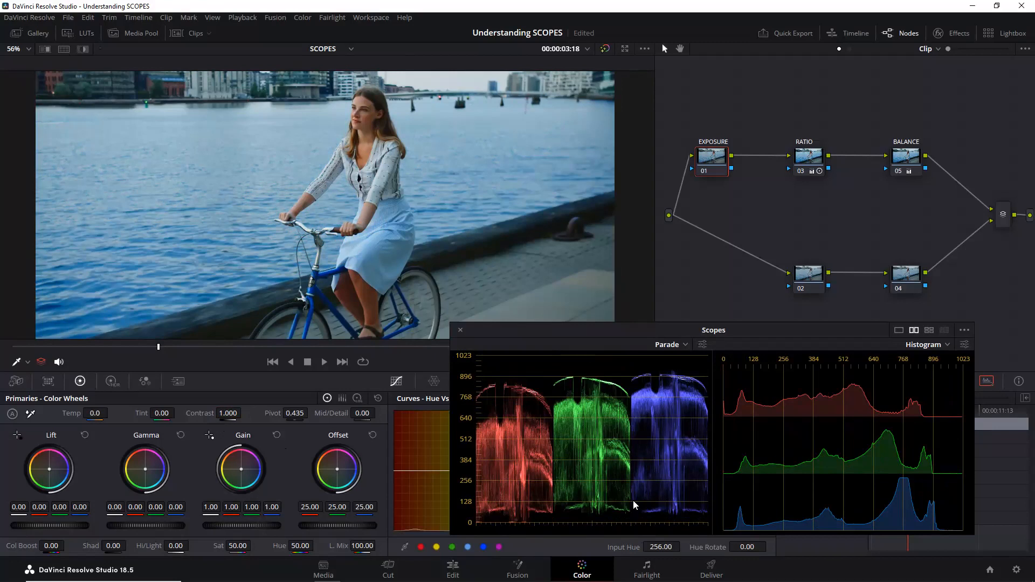
# Try lowering the EXPOSURE node's green and blue offset to 23.00, and reset the node's grade
pyautogui.press('KP_7')
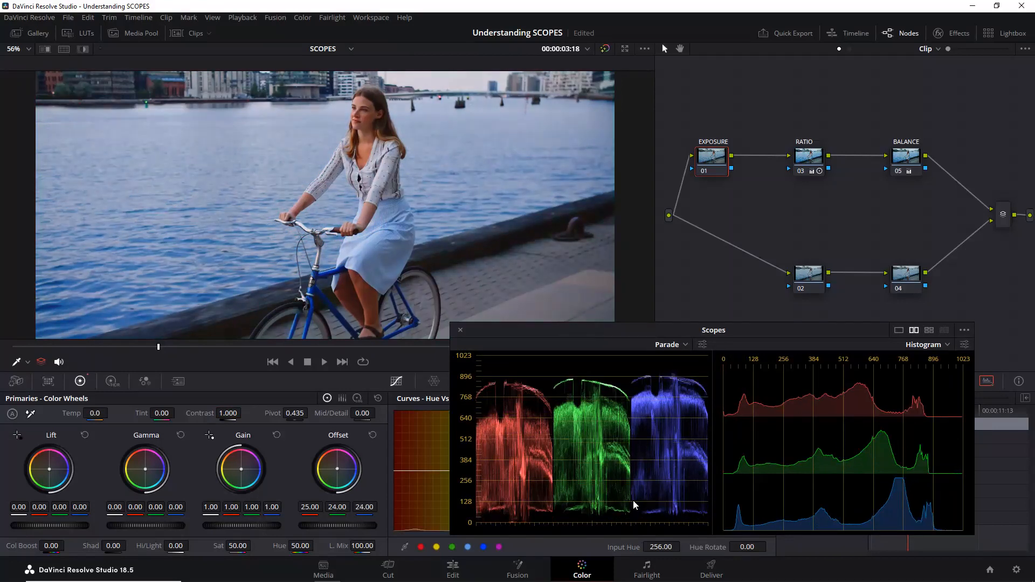
pyautogui.press('KP_7')
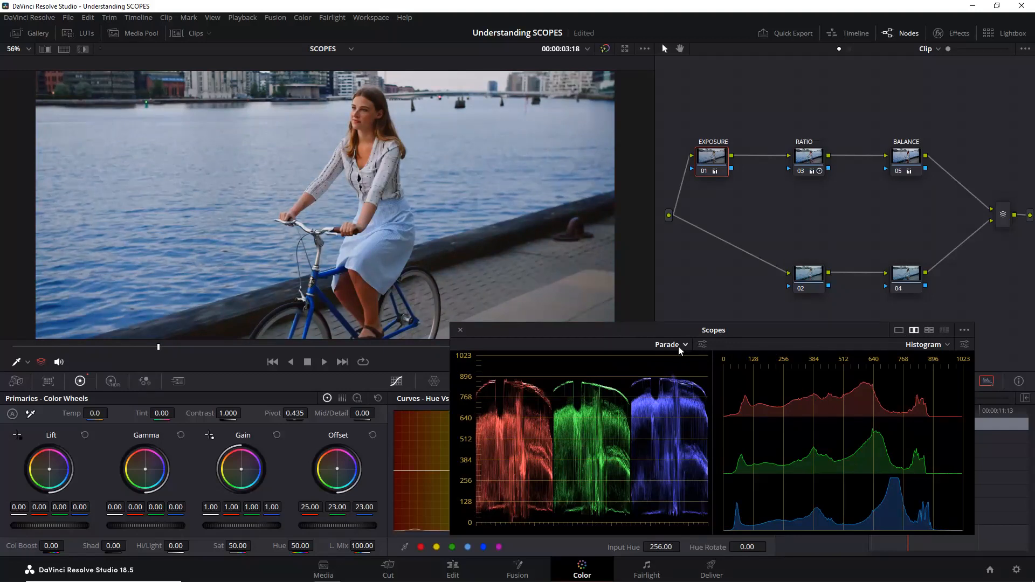
pyautogui.rightClick(725, 170)
pyautogui.click(815, 321)
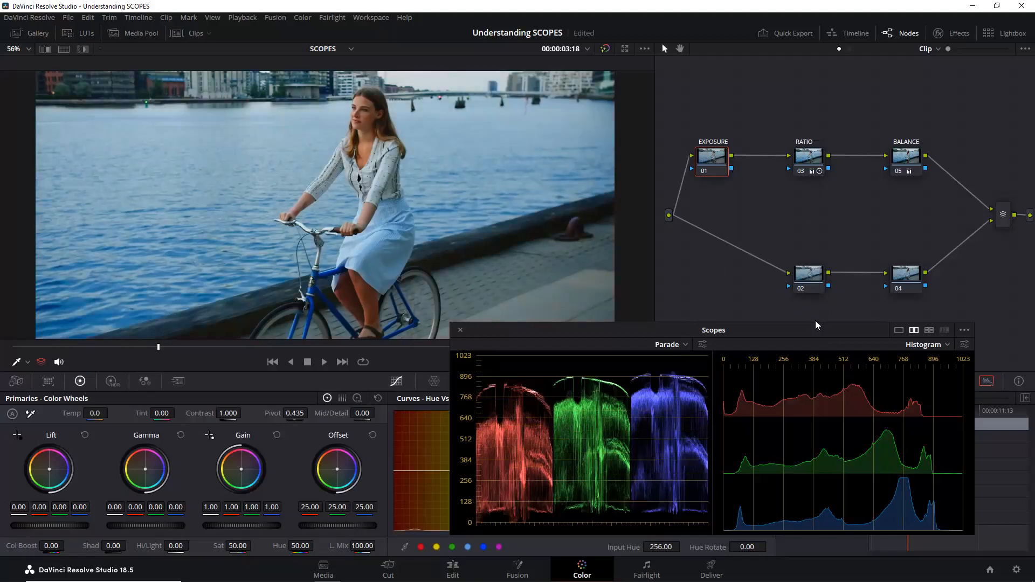
# Select node 02 and move the Scopes window clear of the viewer and the curve palette
pyautogui.click(810, 274)
pyautogui.scroll(-1, 457, 214)
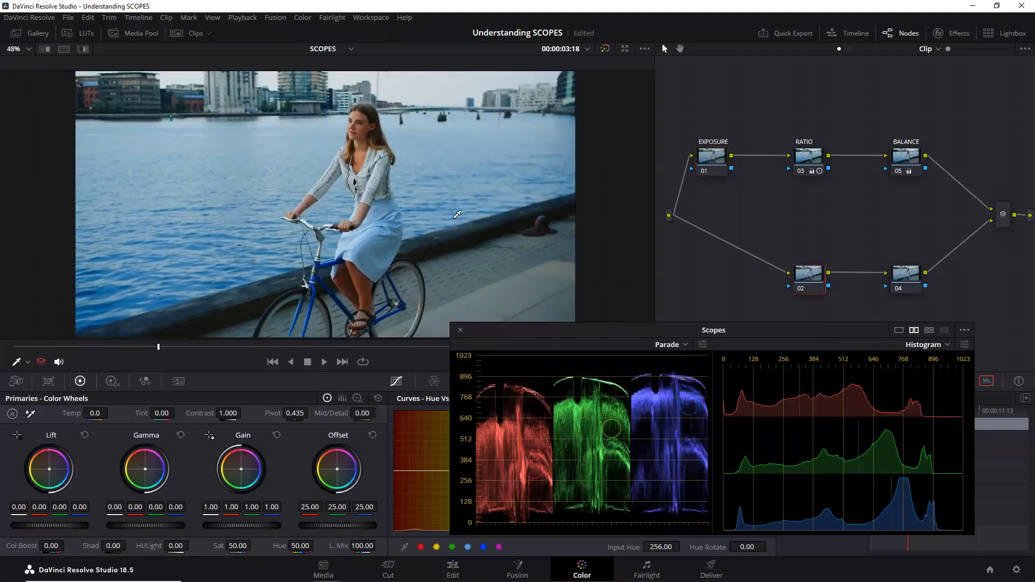
pyautogui.click(600, 327)
pyautogui.moveTo(599, 325); pyautogui.dragTo(635, 318)
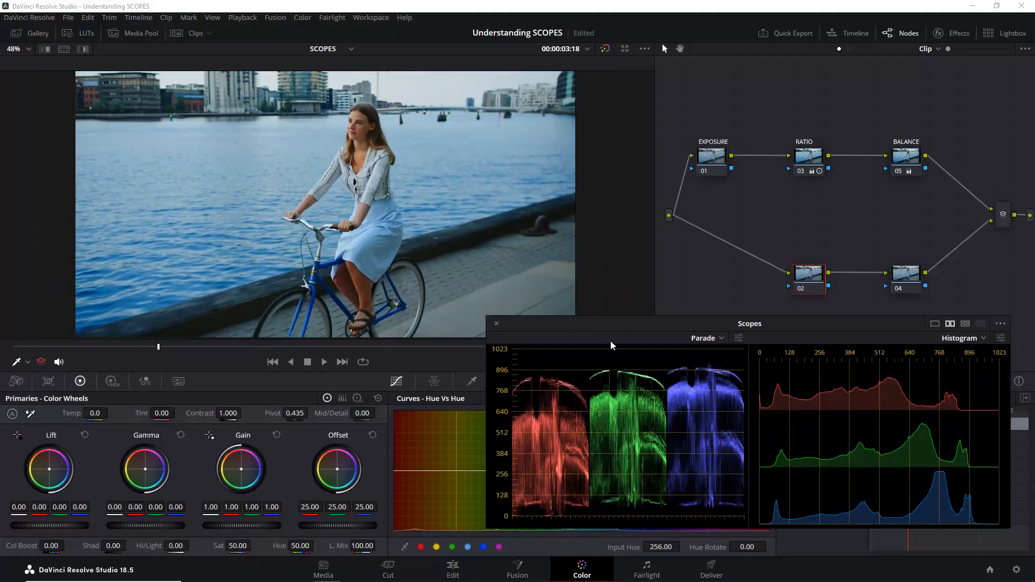
pyautogui.moveTo(599, 329); pyautogui.dragTo(612, 345)
pyautogui.moveTo(612, 339); pyautogui.dragTo(611, 316)
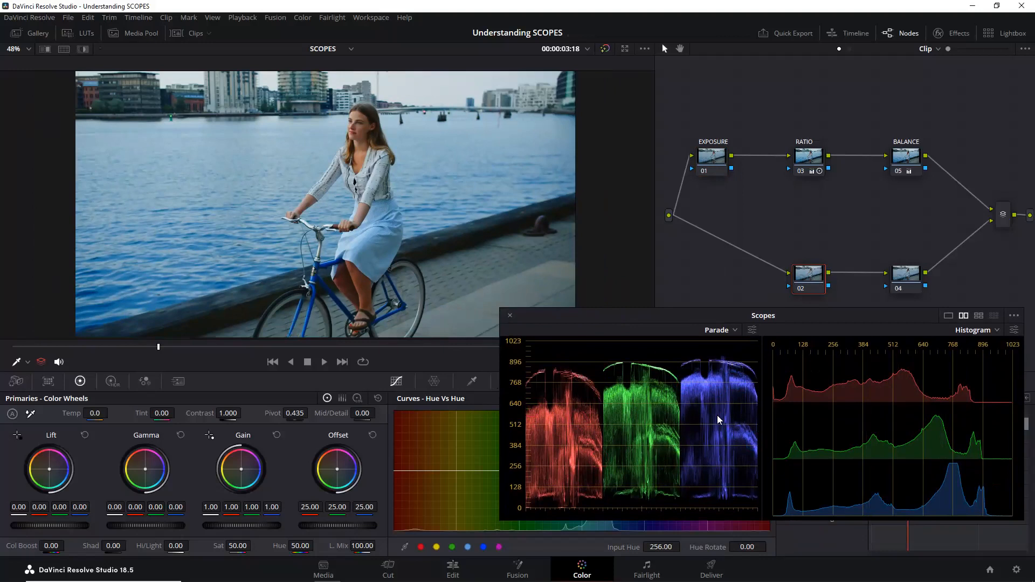
pyautogui.moveTo(547, 318); pyautogui.dragTo(584, 316)
# Add a circular window around the cyclist on node 02 with softness 16.24, and move the Scopes window off the window settings
pyautogui.click(509, 381)
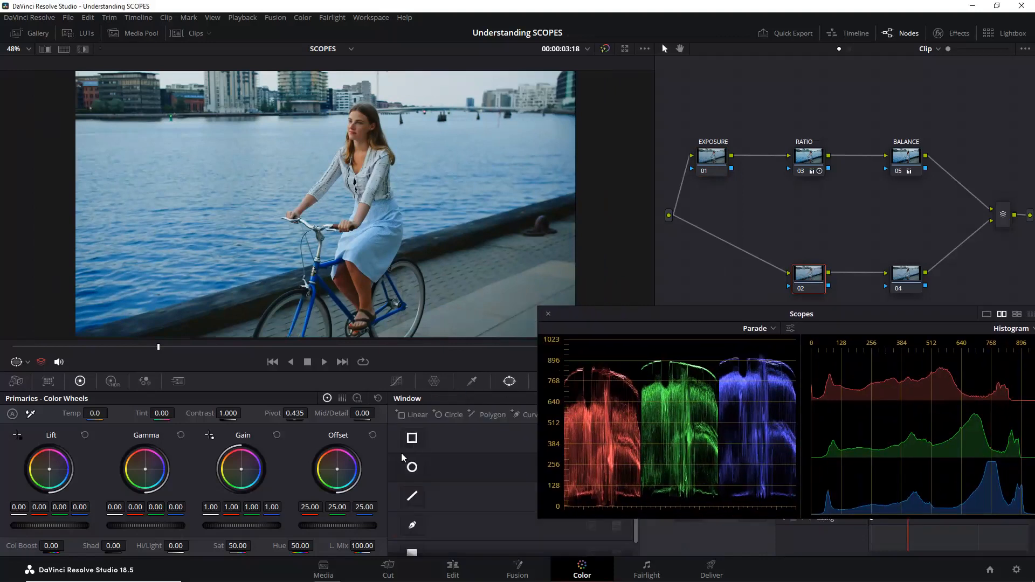
pyautogui.click(411, 466)
pyautogui.moveTo(400, 271); pyautogui.dragTo(484, 357)
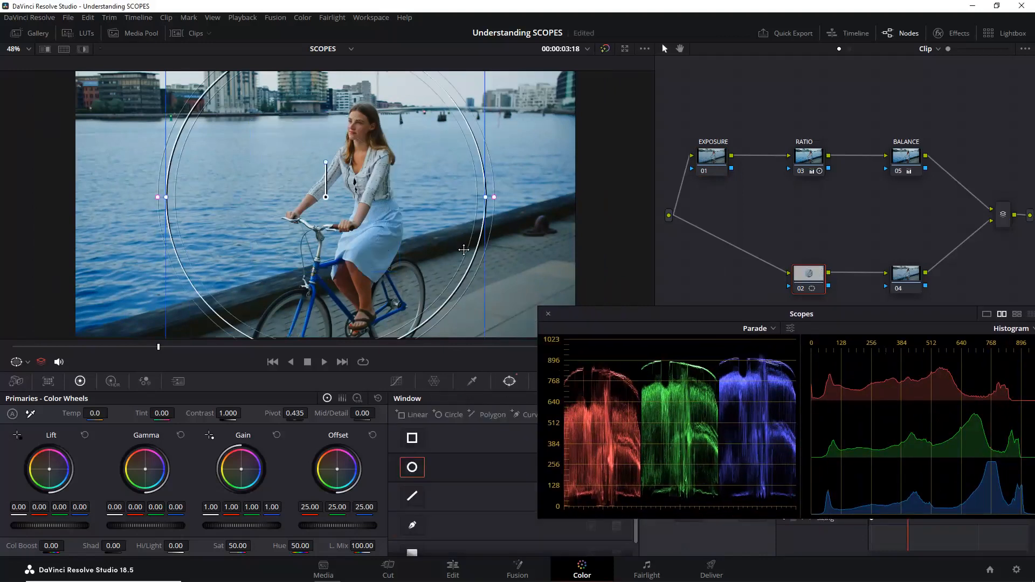
pyautogui.moveTo(505, 197)
pyautogui.mouseDown()
pyautogui.moveTo(555, 207)
pyautogui.moveTo(504, 198)
pyautogui.mouseUp()
pyautogui.moveTo(447, 213); pyautogui.dragTo(464, 218)
pyautogui.moveTo(593, 319); pyautogui.dragTo(619, 228)
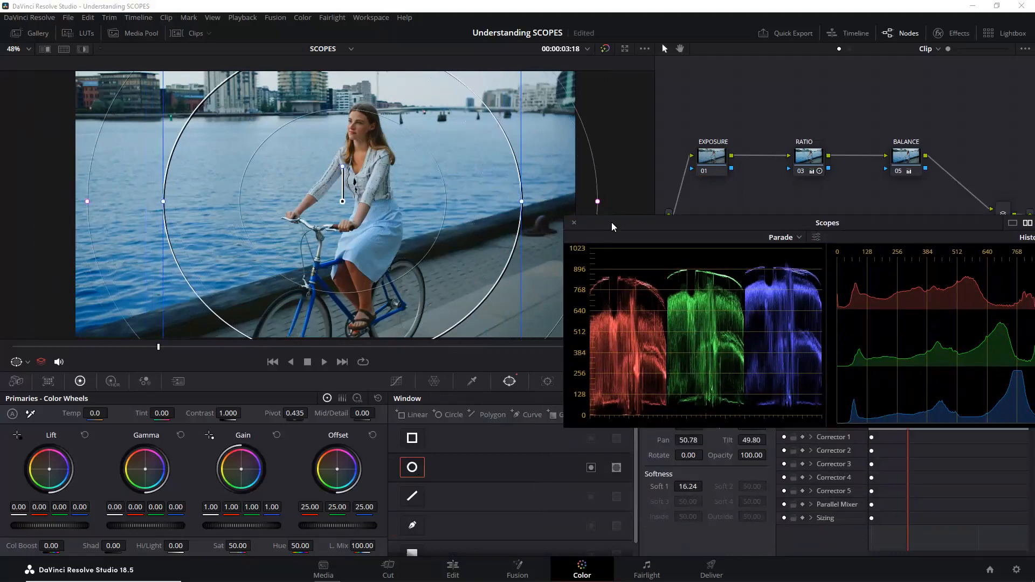
# Invert the circular window, try lowering the offset to -9.40 outside it, and reset the primaries
pyautogui.click(590, 468)
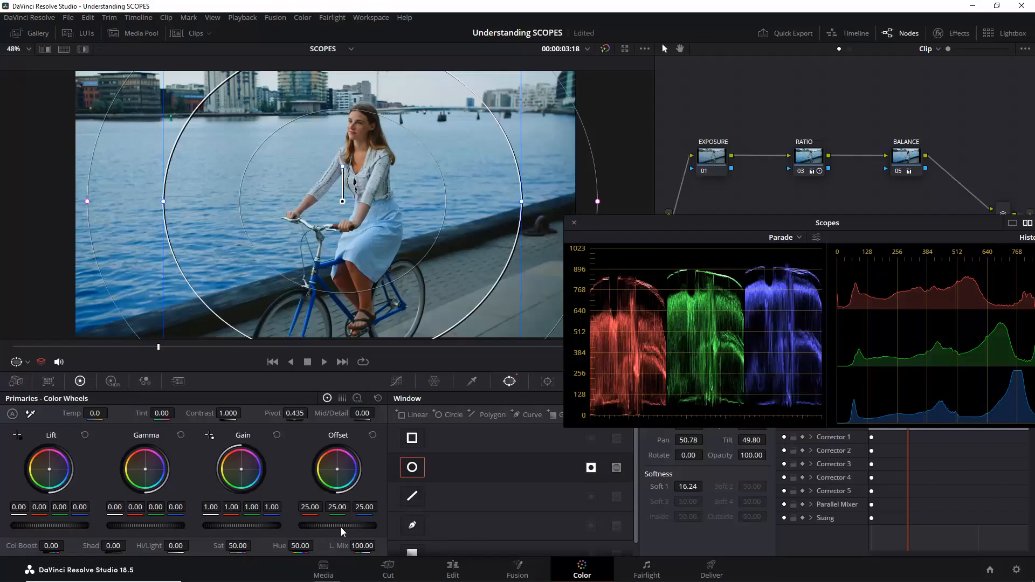
pyautogui.moveTo(337, 526); pyautogui.dragTo(152, 526)
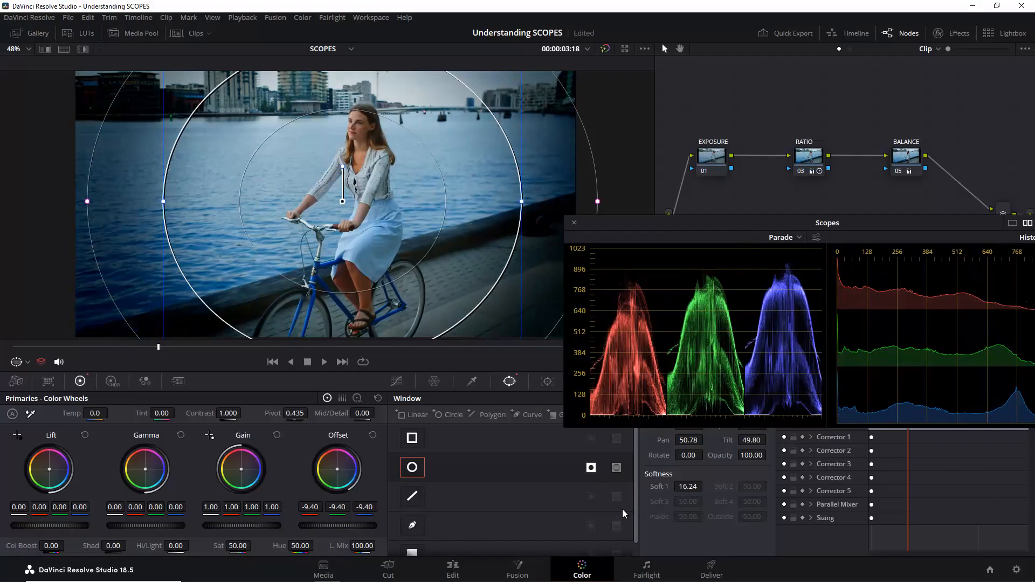
pyautogui.click(378, 398)
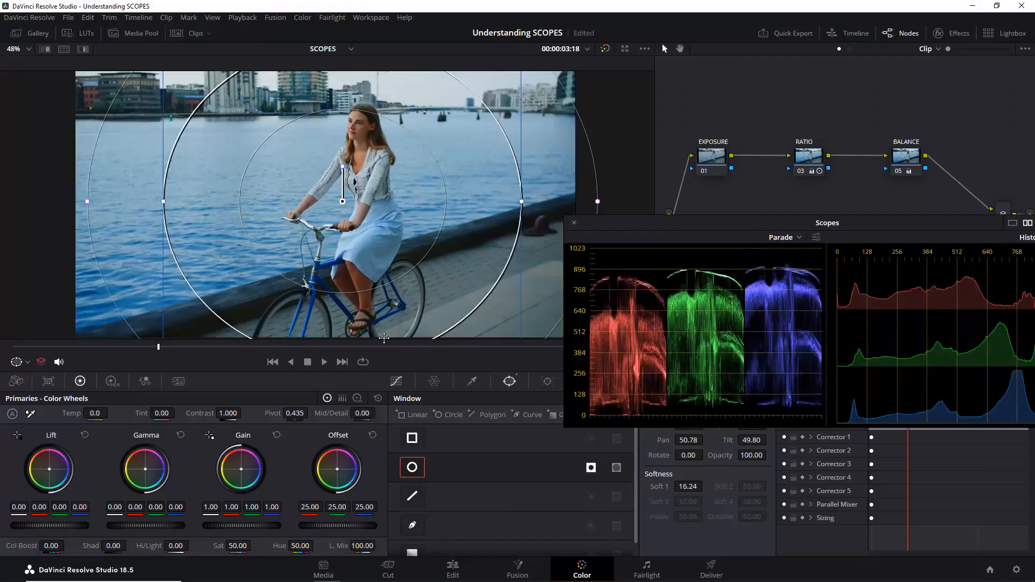
# Try gains of 0.89 and 0.83 inside the window while narrowing it around the cyclist, and reset the primaries
pyautogui.moveTo(262, 526); pyautogui.dragTo(240, 525)
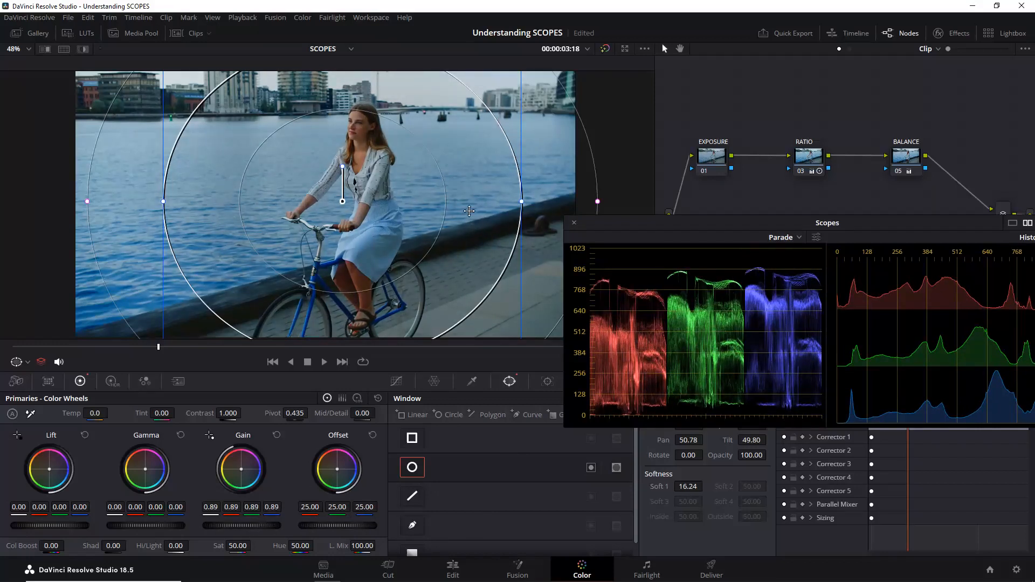
pyautogui.moveTo(522, 201); pyautogui.dragTo(437, 220)
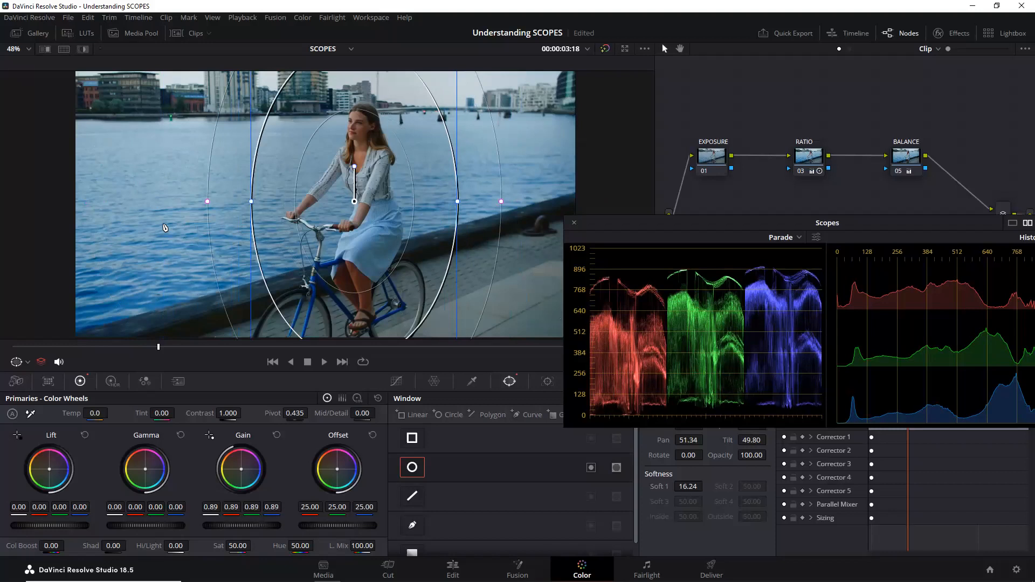
pyautogui.moveTo(252, 525); pyautogui.dragTo(236, 525)
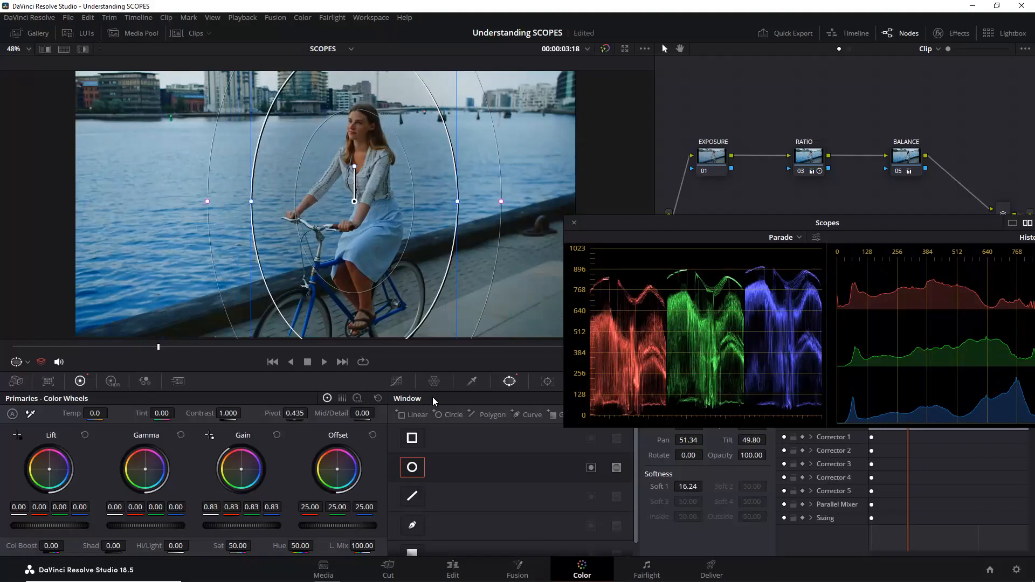
pyautogui.click(380, 397)
# Move the Scopes window below the node graph and reset node 02 to remove its circular window
pyautogui.moveTo(833, 220); pyautogui.dragTo(674, 307)
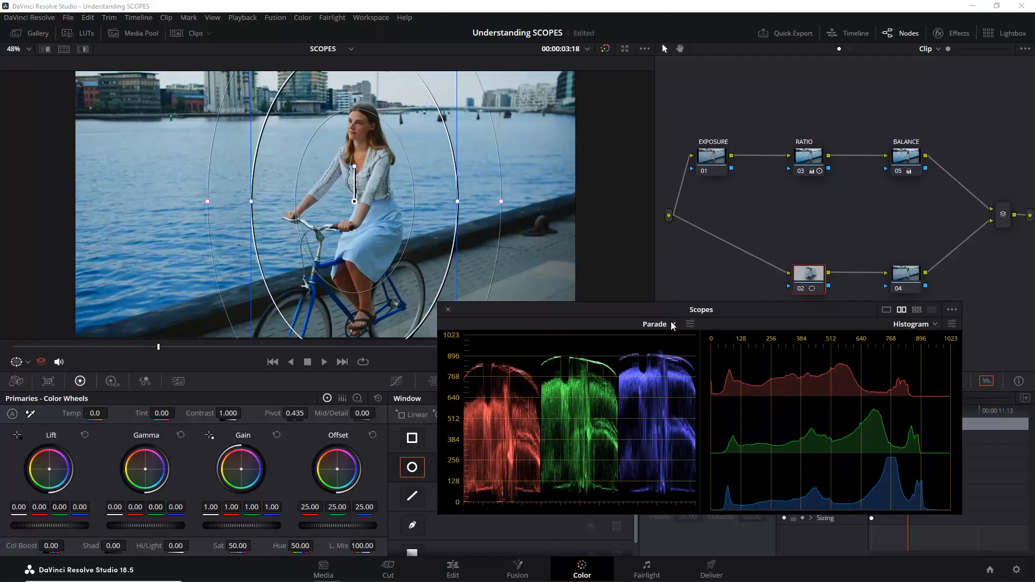
pyautogui.rightClick(811, 277)
pyautogui.click(833, 281)
# Check the Parade scope's display options and save the project
pyautogui.click(690, 324)
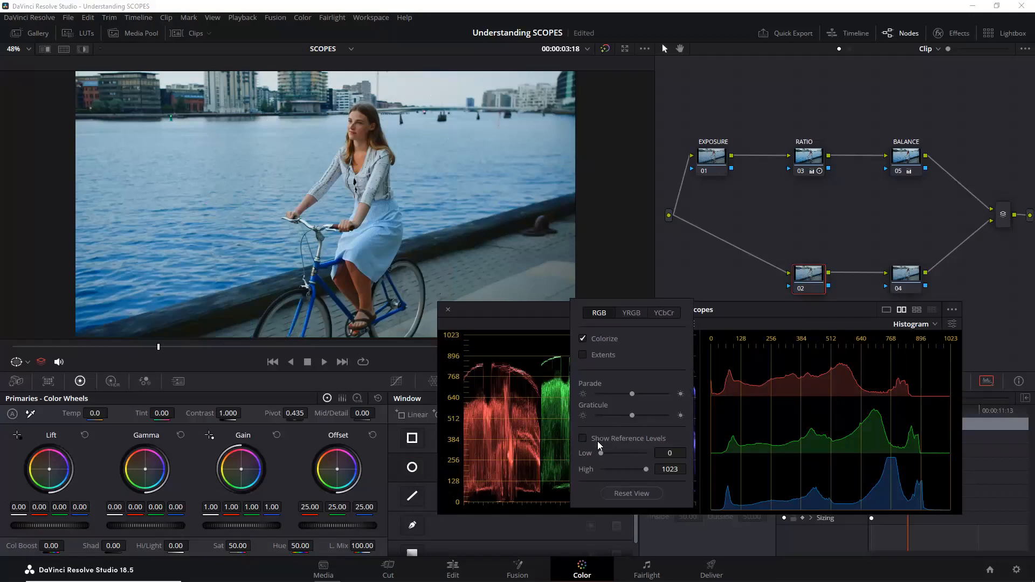
pyautogui.click(544, 435)
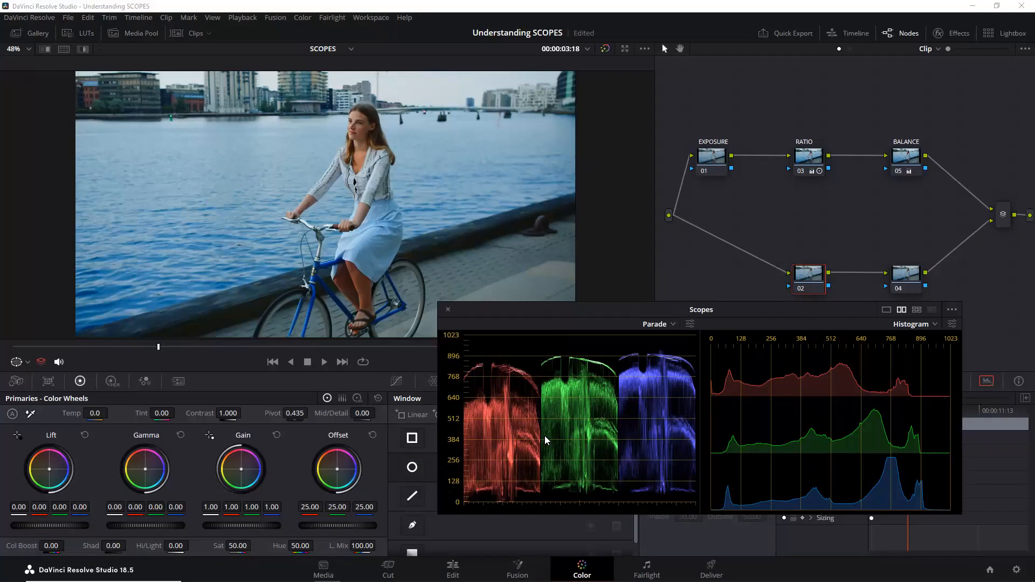
pyautogui.hotkey('ctrl', 's')
# Try raising node 02's gain to 1.25 and reset the primaries
pyautogui.moveTo(250, 525); pyautogui.dragTo(309, 525)
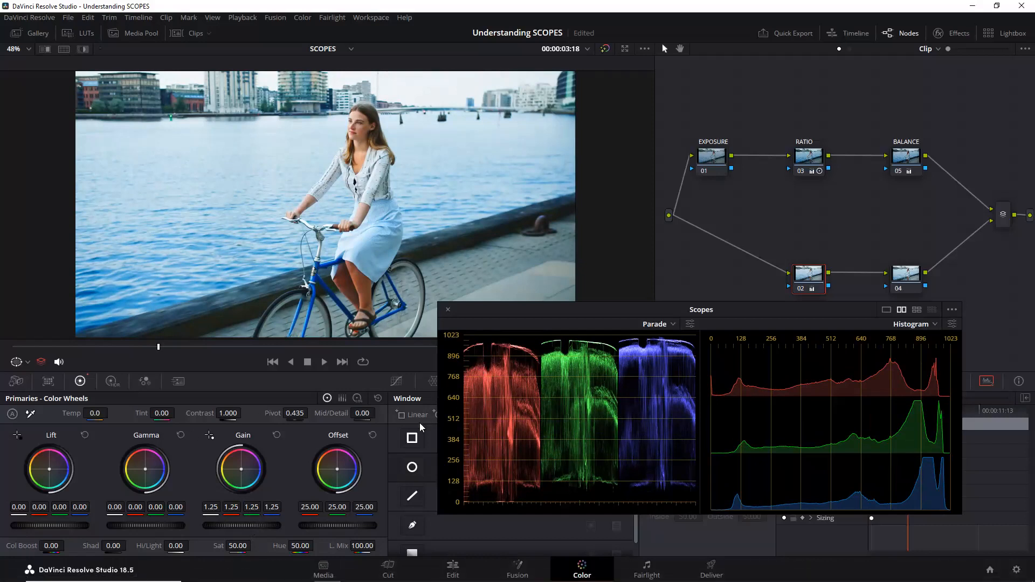
pyautogui.click(377, 398)
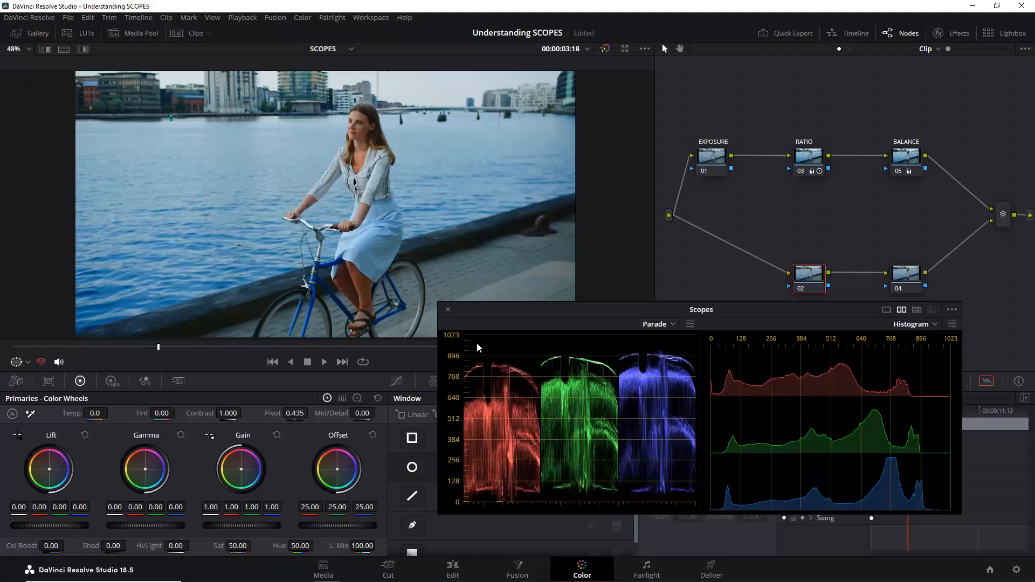
# Show reference levels on the Parade scope with Low at 64 and High at 940, and save the project
pyautogui.click(689, 324)
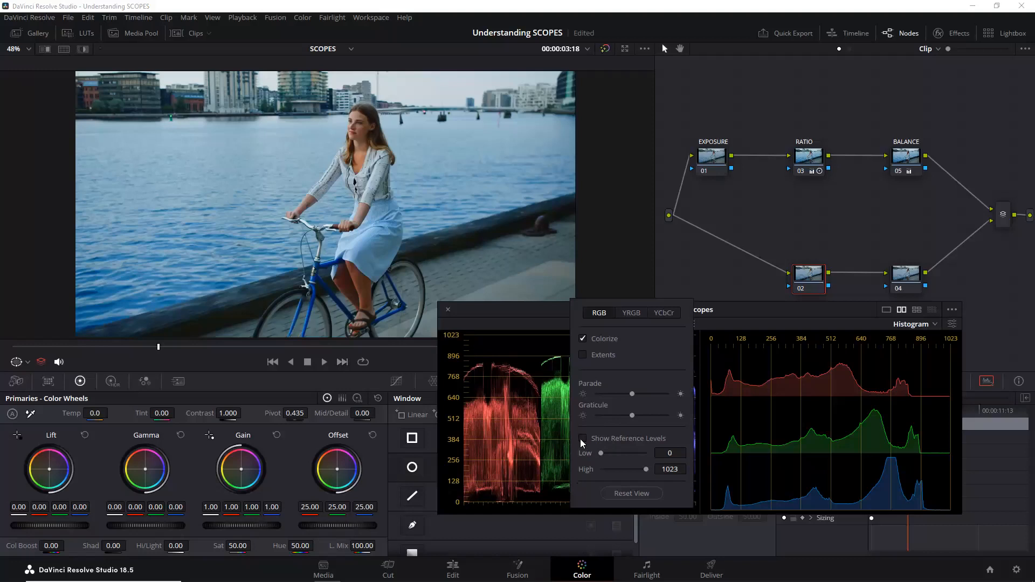
pyautogui.click(667, 452)
pyautogui.write('64')
pyautogui.press('Return')
pyautogui.click(666, 467)
pyautogui.write('940')
pyautogui.press('Return')
pyautogui.click(536, 404)
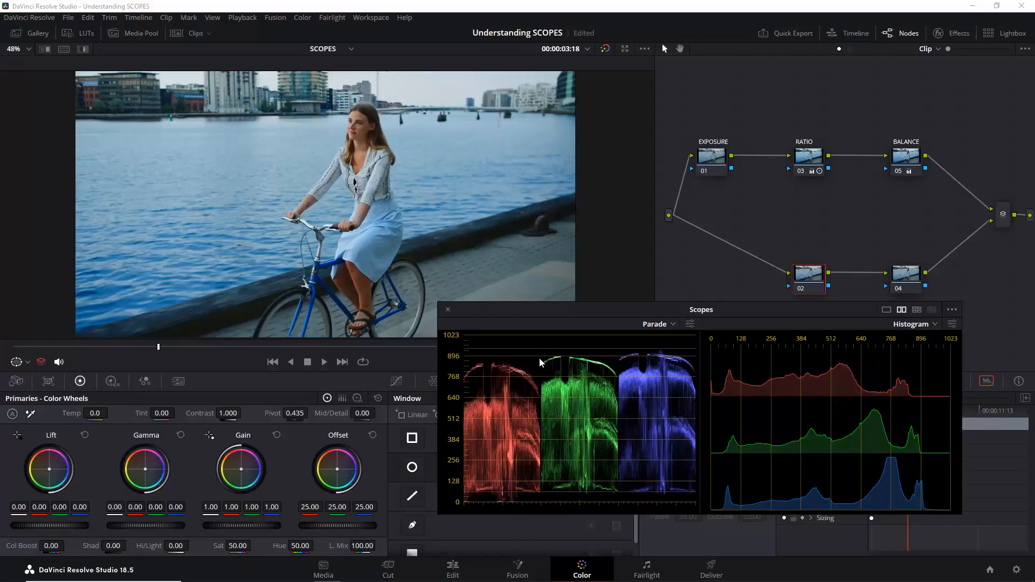
pyautogui.hotkey('ctrl', 's')
# Show reference levels on the Histogram scope with Low at 64 and High at 940
pyautogui.click(952, 324)
pyautogui.click(874, 434)
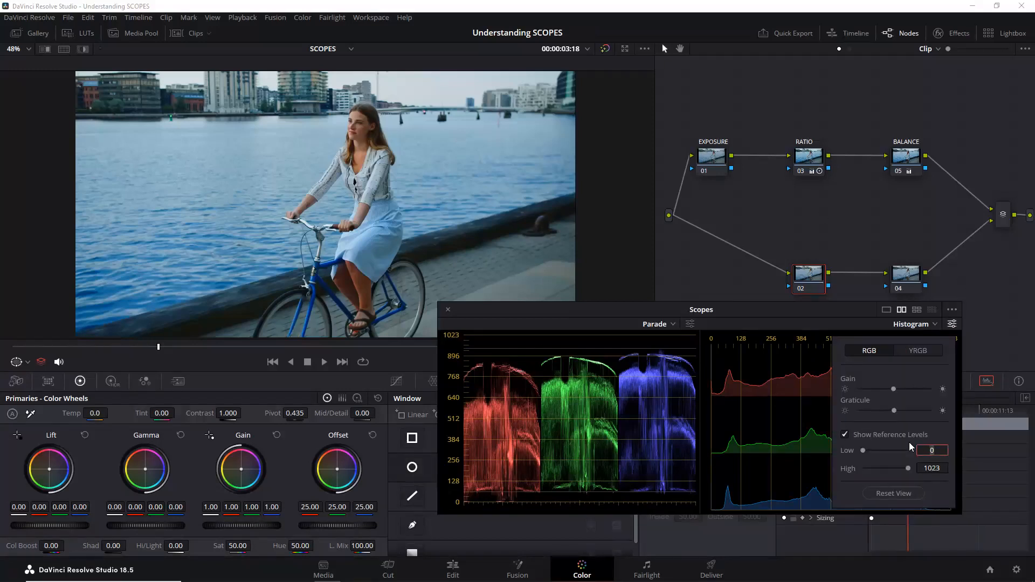
pyautogui.write('64')
pyautogui.press('Return')
pyautogui.click(936, 469)
pyautogui.write('940')
pyautogui.press('Return')
pyautogui.click(800, 453)
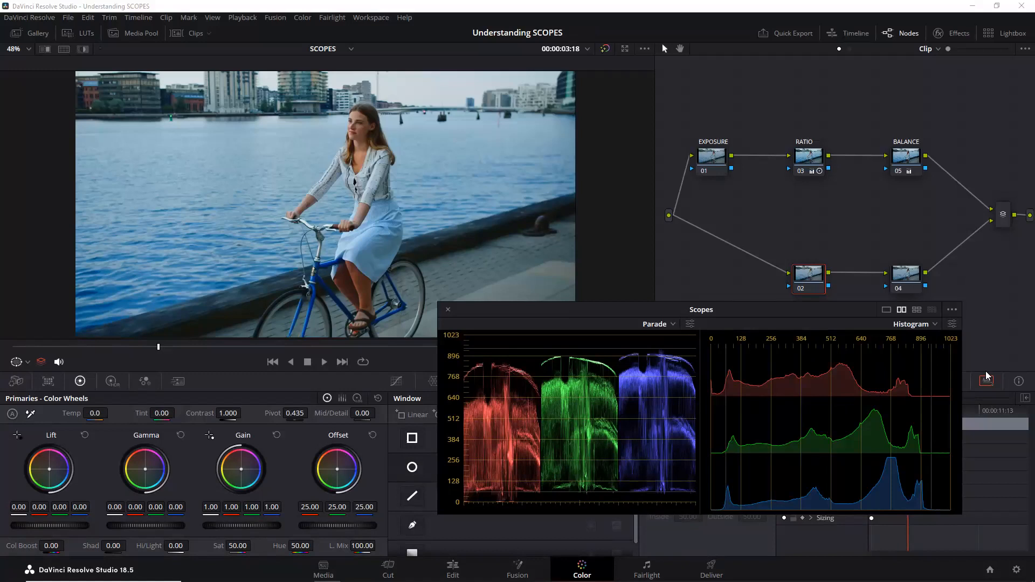
# Try gains of 1.13 and 1.24 on node 02 against the reference levels, and reset the primaries
pyautogui.moveTo(265, 525)
pyautogui.mouseDown()
pyautogui.moveTo(300, 526)
pyautogui.moveTo(276, 525)
pyautogui.mouseUp()
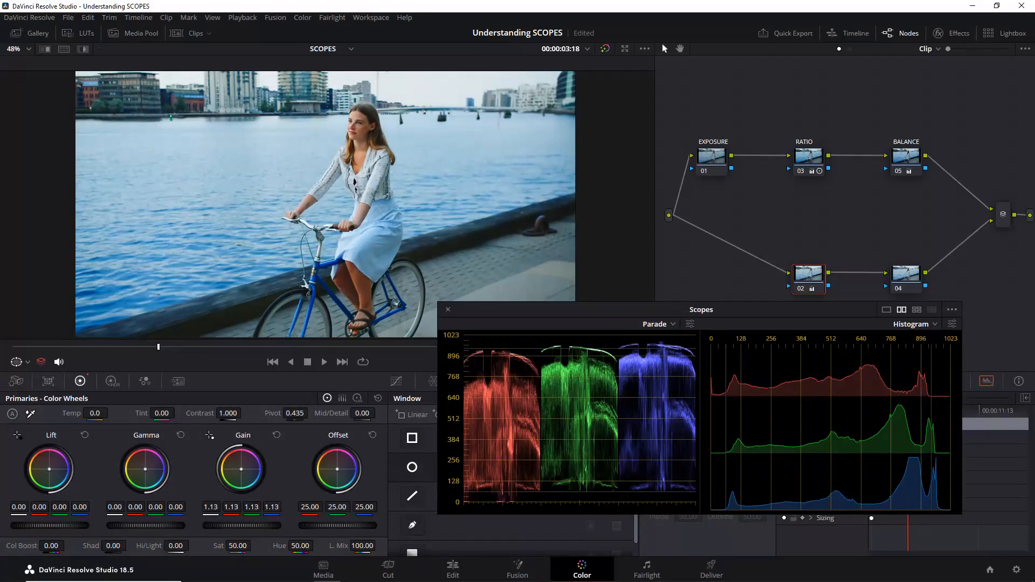
pyautogui.moveTo(276, 525); pyautogui.dragTo(286, 525)
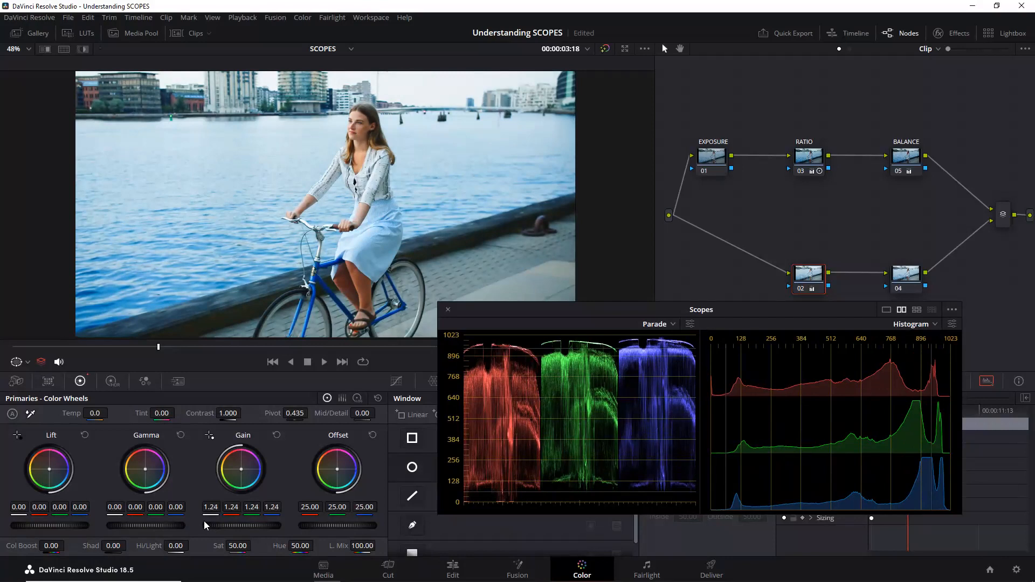
pyautogui.click(377, 399)
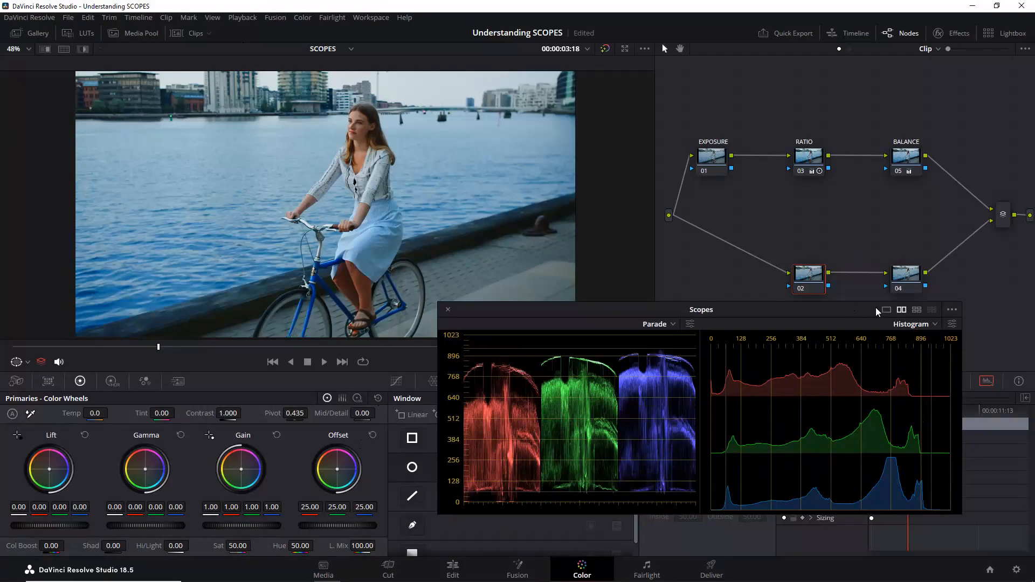
# Switch the Scopes window to the four-scope layout, move it over the viewer, and enlarge it
pyautogui.click(916, 309)
pyautogui.moveTo(855, 311); pyautogui.dragTo(760, 163)
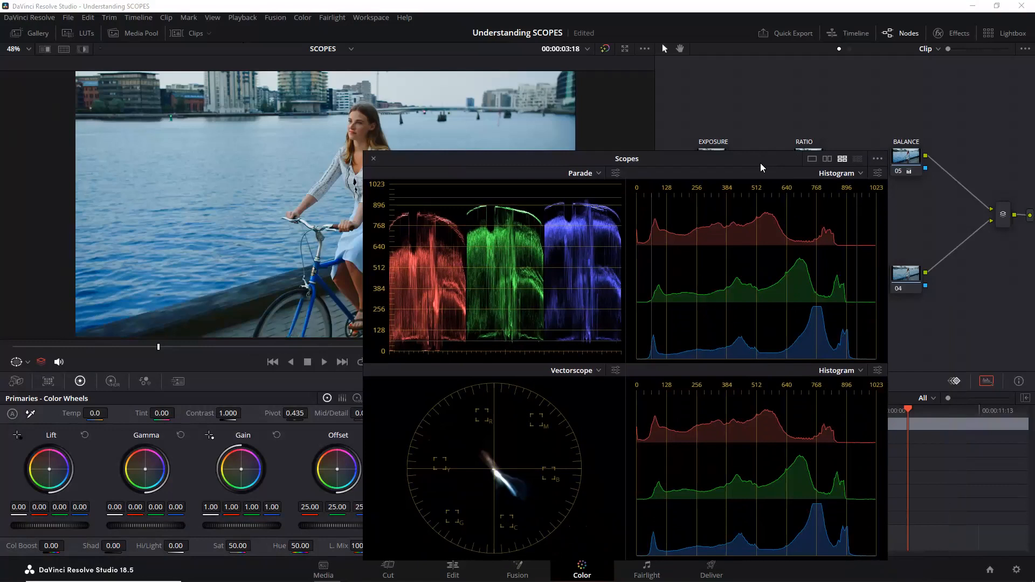
pyautogui.moveTo(759, 162)
pyautogui.mouseDown()
pyautogui.moveTo(724, 160)
pyautogui.moveTo(779, 162)
pyautogui.mouseUp()
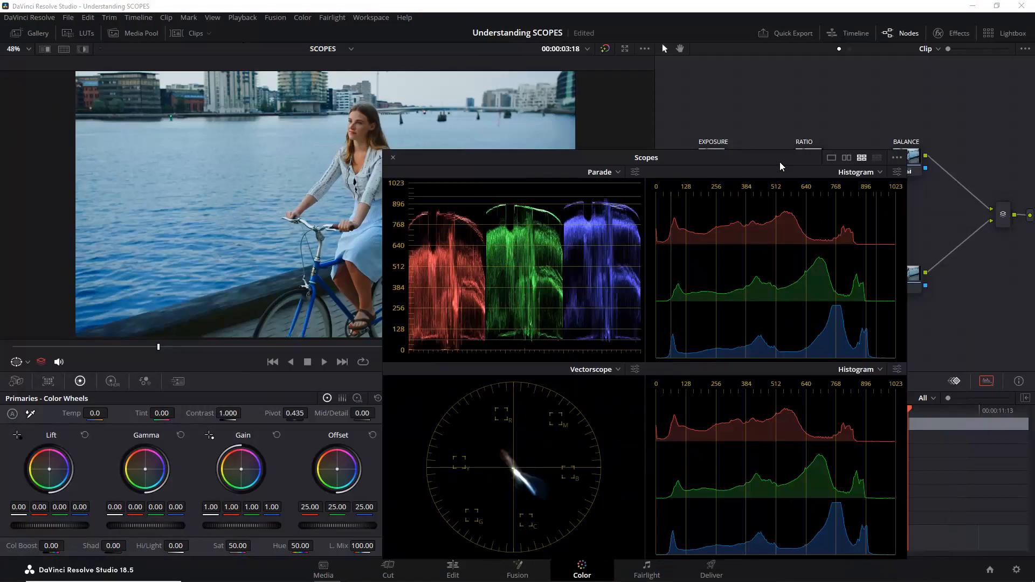
pyautogui.moveTo(779, 161); pyautogui.dragTo(482, 137)
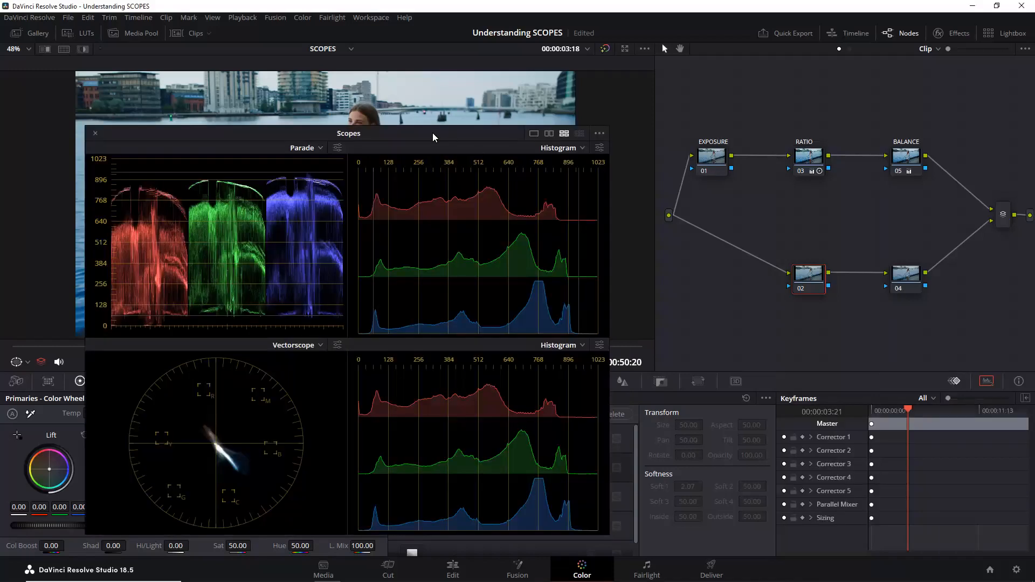
pyautogui.moveTo(431, 133); pyautogui.dragTo(350, 139)
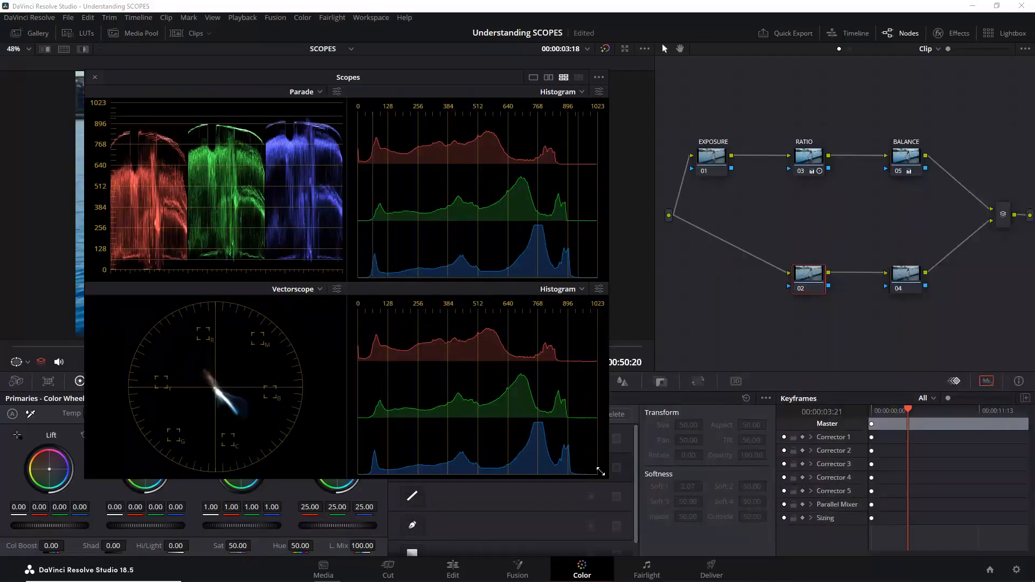
pyautogui.moveTo(601, 471); pyautogui.dragTo(763, 417)
pyautogui.moveTo(431, 76); pyautogui.dragTo(426, 39)
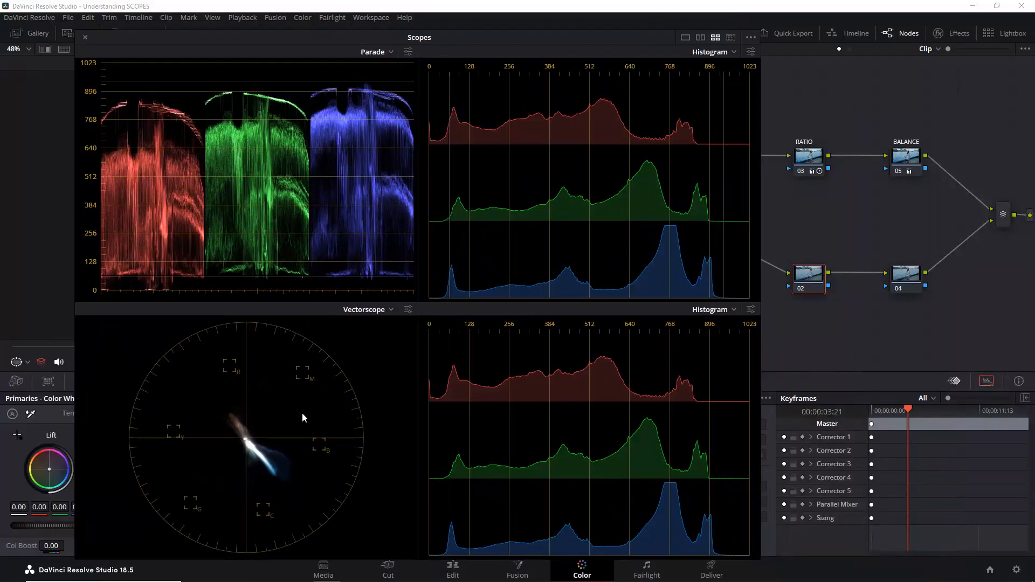
# Switch to the two-scope layout and show a Histogram beside a Vectorscope
pyautogui.click(700, 37)
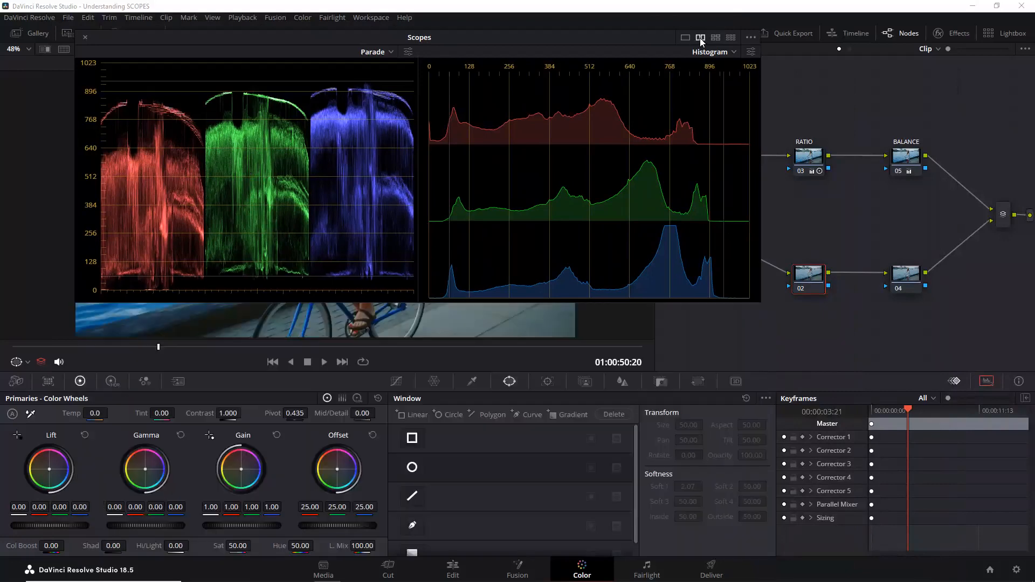
pyautogui.click(375, 52)
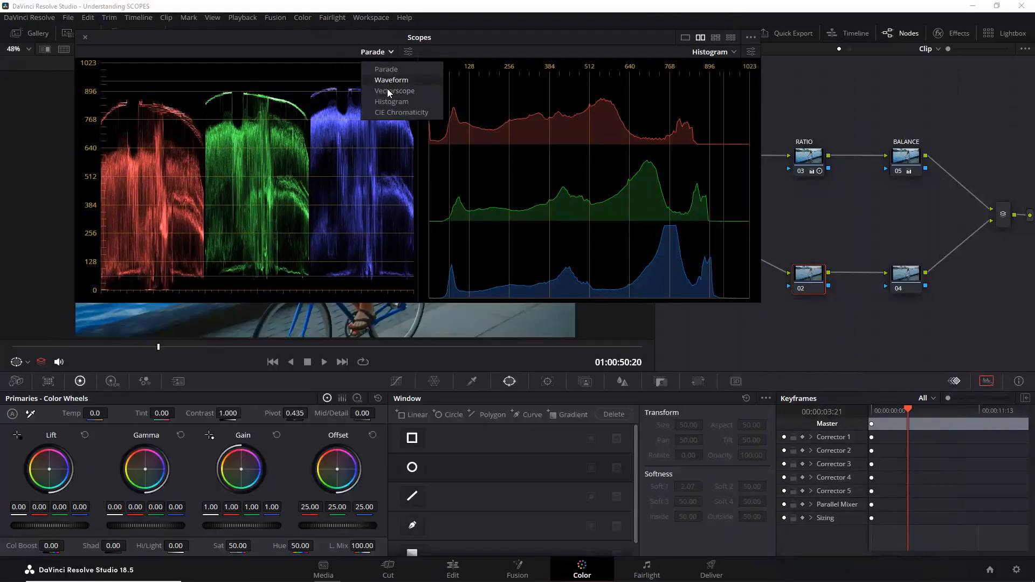
pyautogui.click(386, 101)
pyautogui.click(709, 51)
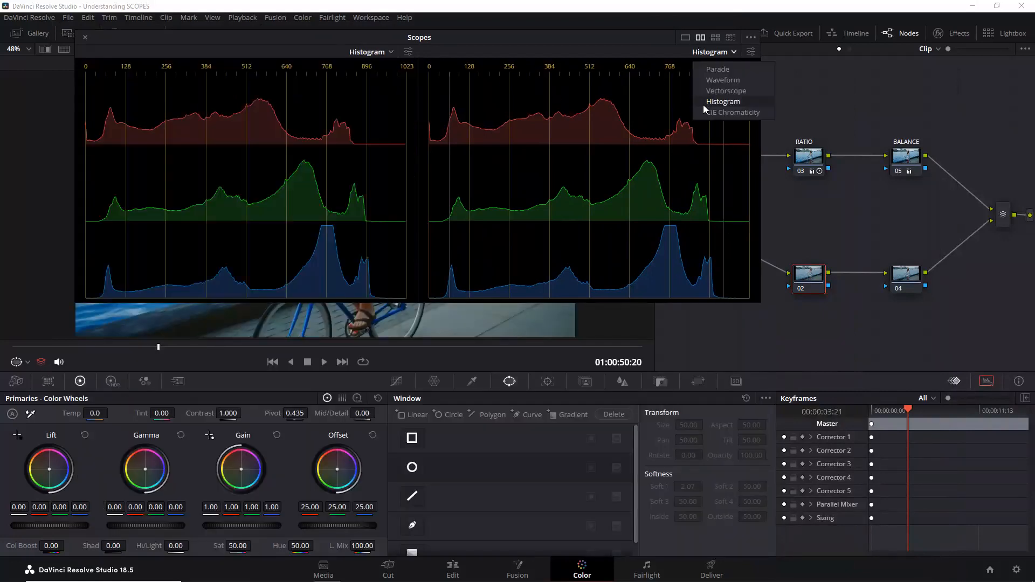
pyautogui.click(711, 79)
pyautogui.click(711, 51)
pyautogui.click(701, 91)
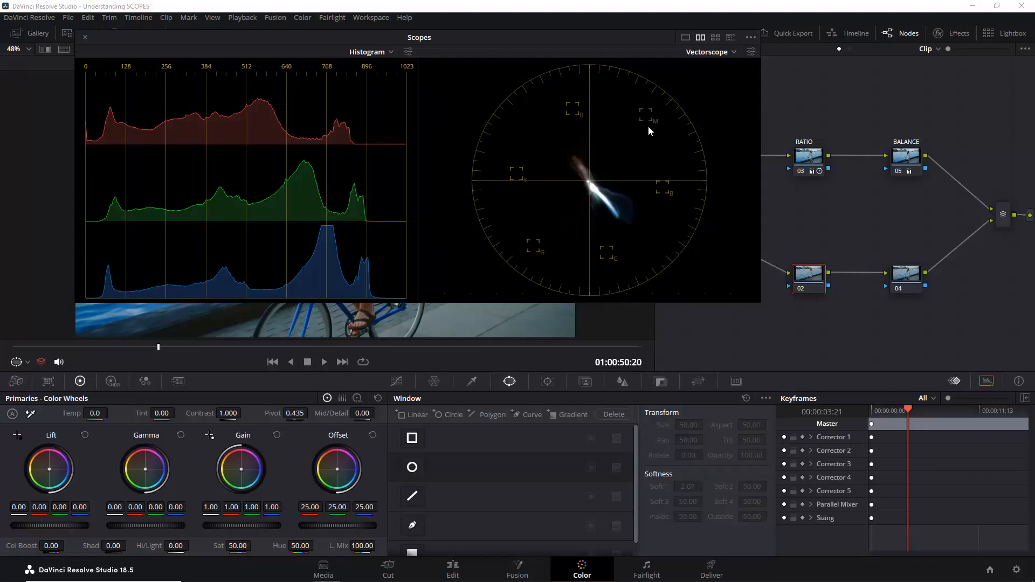
# Move the Scopes window partly over the node graph and return it to the four-scope layout
pyautogui.moveTo(628, 41); pyautogui.dragTo(776, 143)
pyautogui.click(932, 263)
pyautogui.moveTo(778, 107); pyautogui.dragTo(785, 82)
pyautogui.click(851, 82)
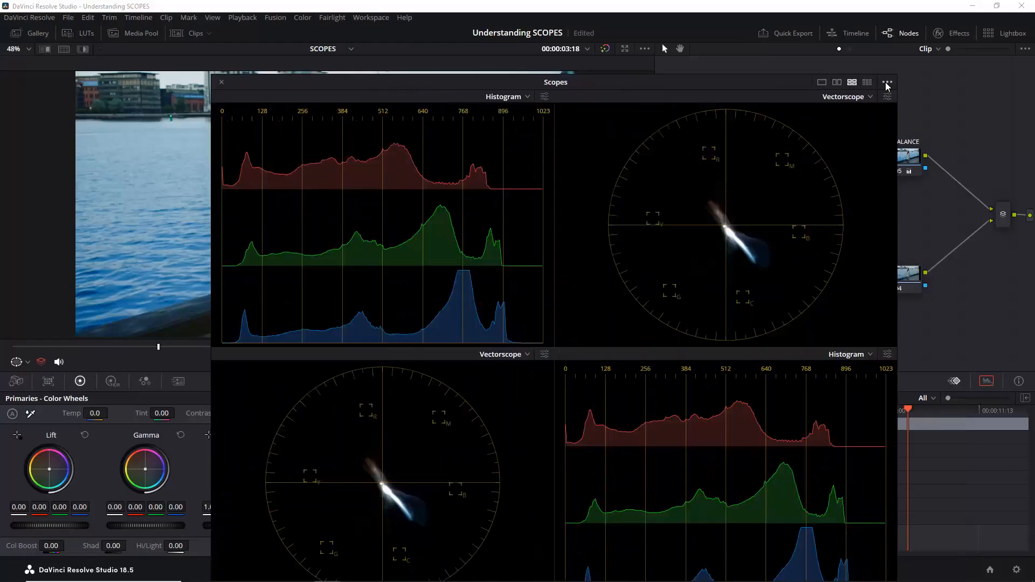
# Try the Simplified and Hue Vectors vectorscope scale styles, and return to Standard
pyautogui.click(886, 83)
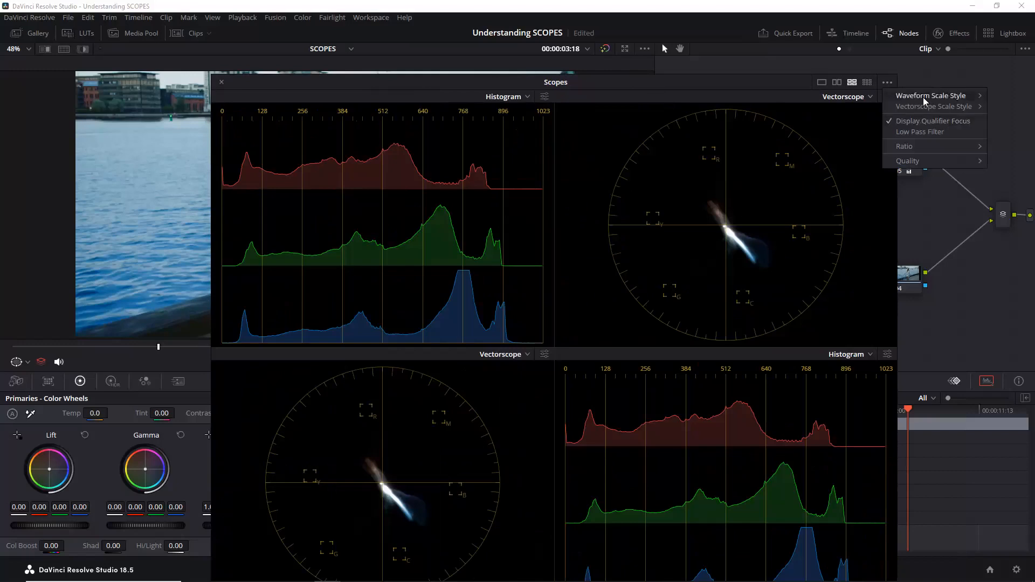
pyautogui.moveTo(923, 110)
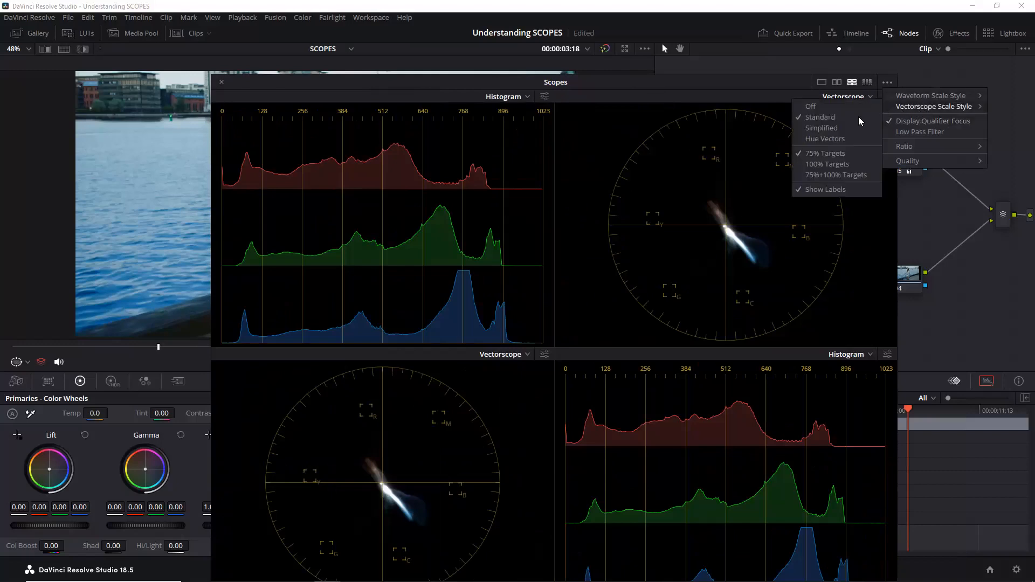
pyautogui.click(842, 128)
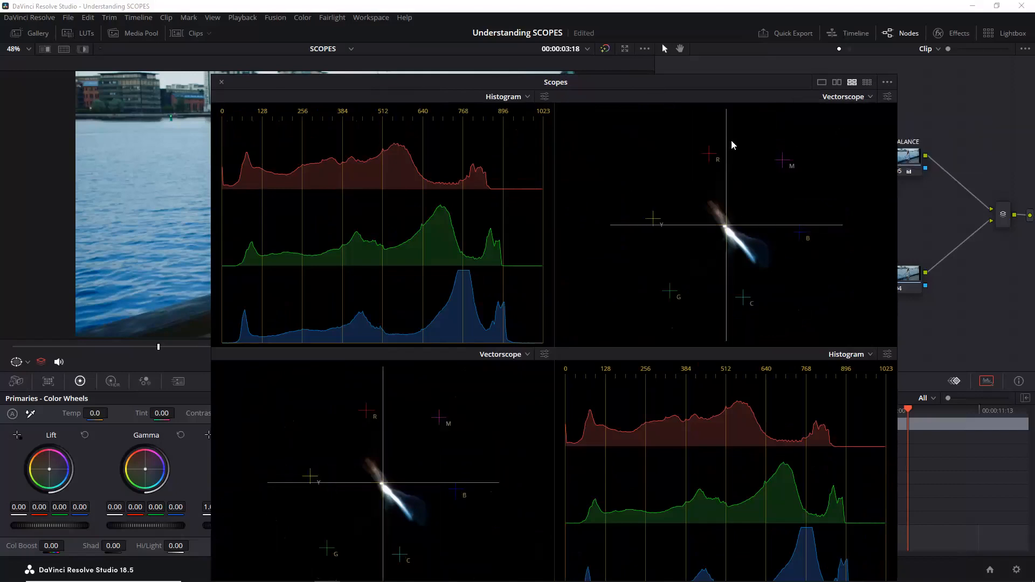
pyautogui.click(887, 83)
pyautogui.moveTo(903, 109)
pyautogui.click(820, 142)
pyautogui.click(887, 83)
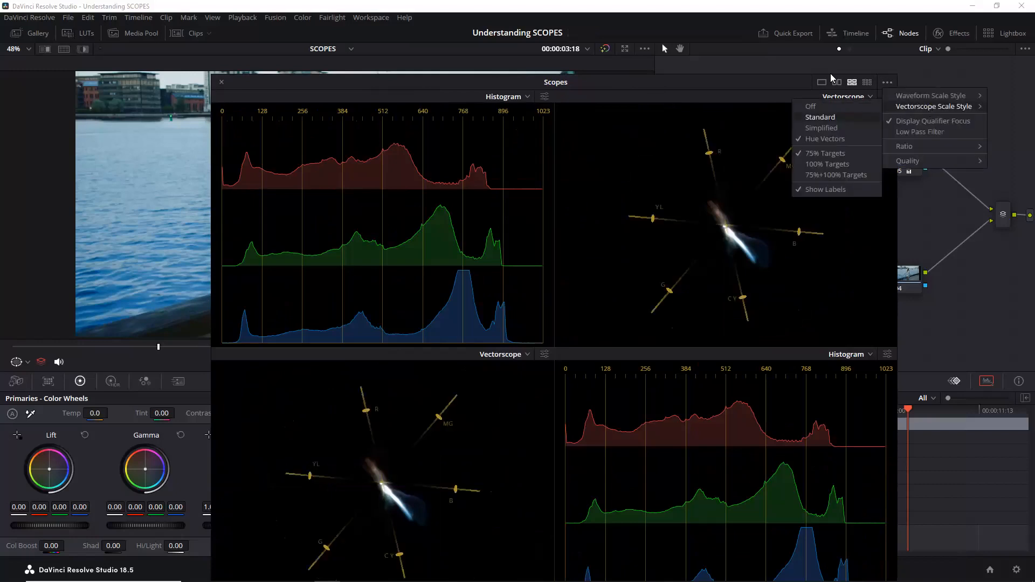
pyautogui.moveTo(916, 106)
pyautogui.click(844, 117)
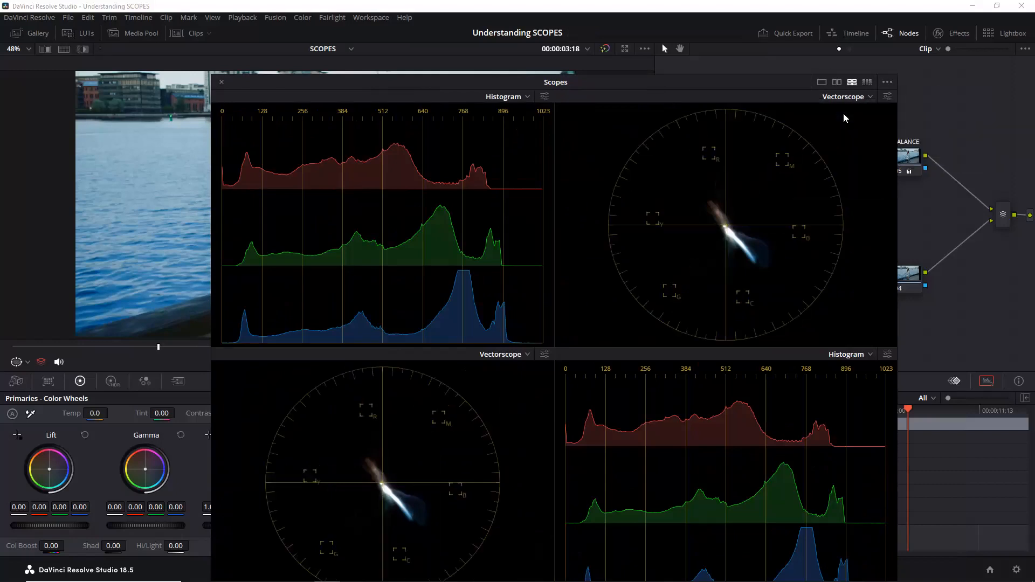
# Turn the scopes' Low Pass Filter on and off again
pyautogui.click(887, 83)
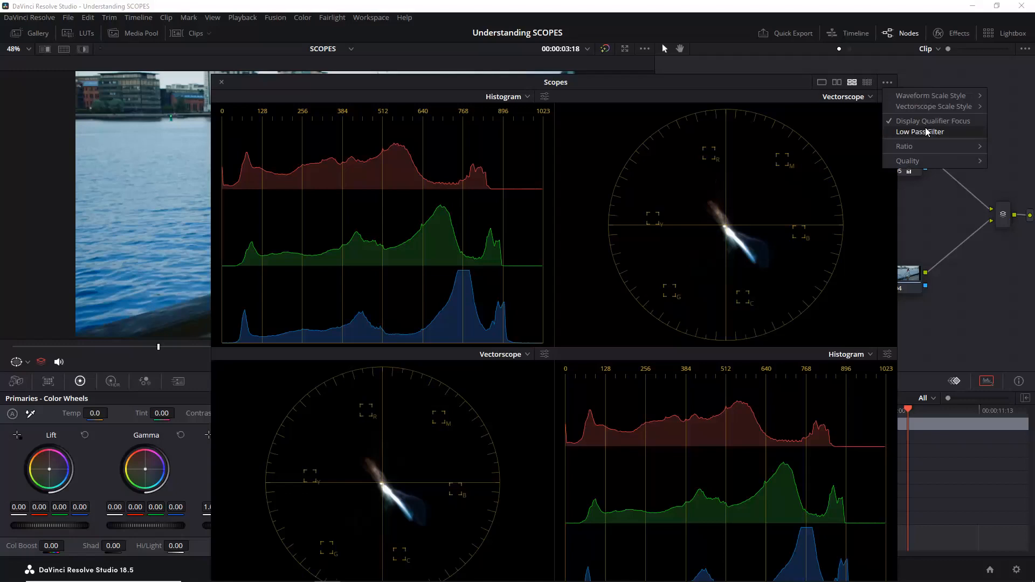
pyautogui.click(926, 131)
pyautogui.click(888, 82)
pyautogui.click(896, 134)
# Change the scopes' Ratio to a wider aspect so all four scopes fit on screen
pyautogui.click(887, 82)
pyautogui.moveTo(911, 146)
pyautogui.click(845, 161)
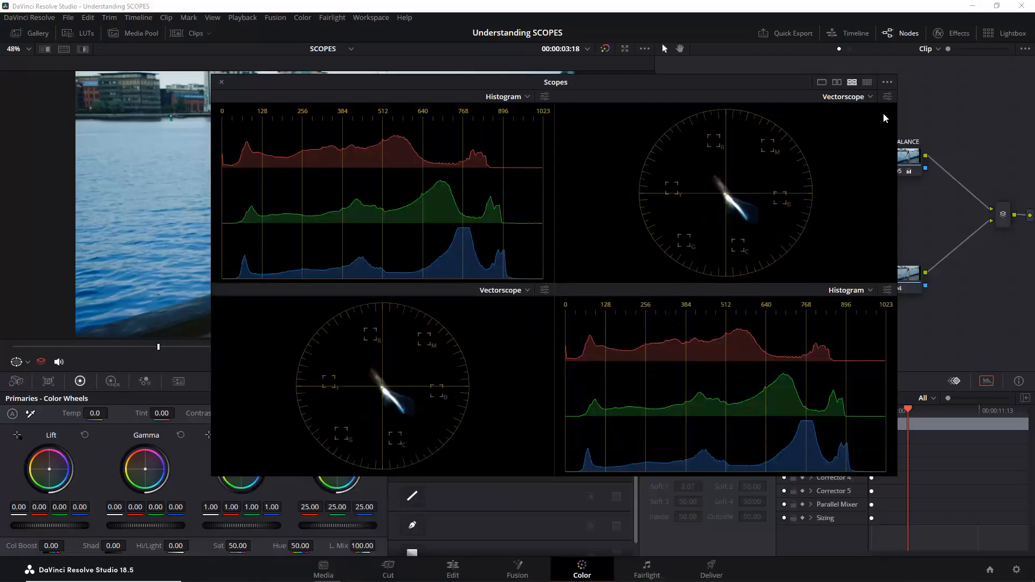
# Change the scopes' Ratio back to a taller aspect so each of the four scopes is enlarged
pyautogui.click(887, 82)
pyautogui.moveTo(906, 146)
pyautogui.click(830, 146)
# Try the High and Auto settings for the scopes' Quality, and finish on High
pyautogui.moveTo(907, 164)
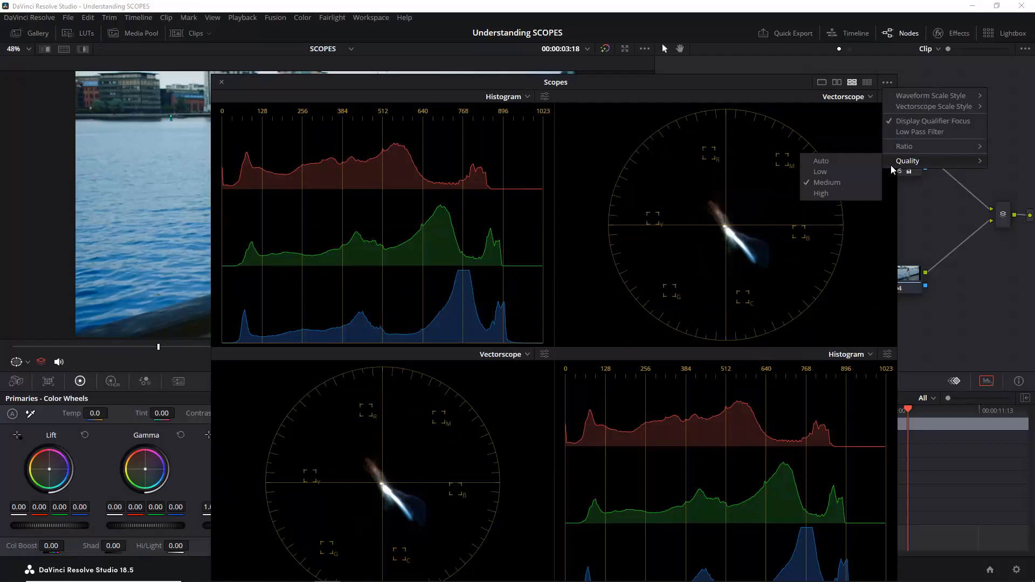
pyautogui.click(844, 199)
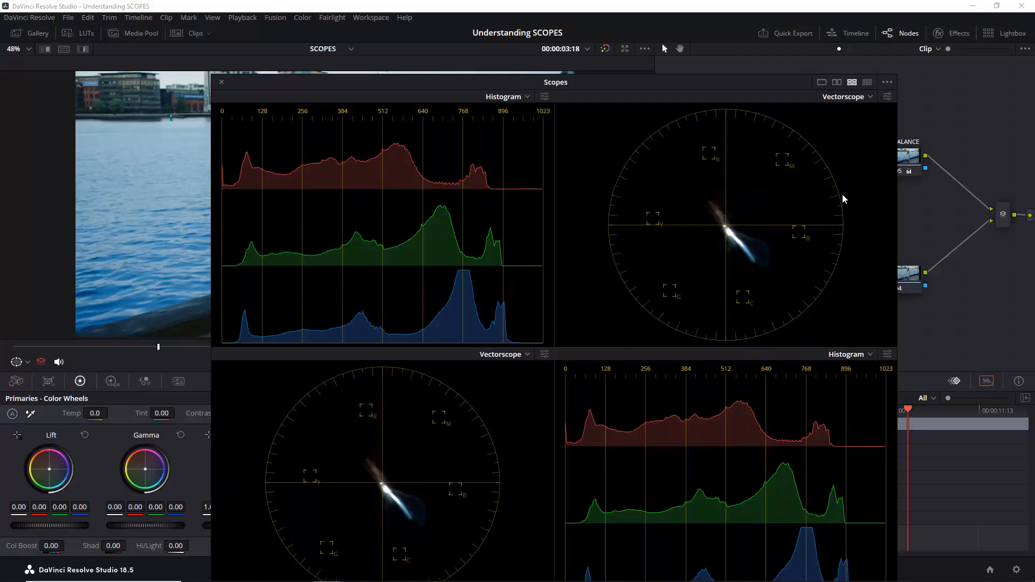
pyautogui.click(887, 83)
pyautogui.moveTo(911, 161)
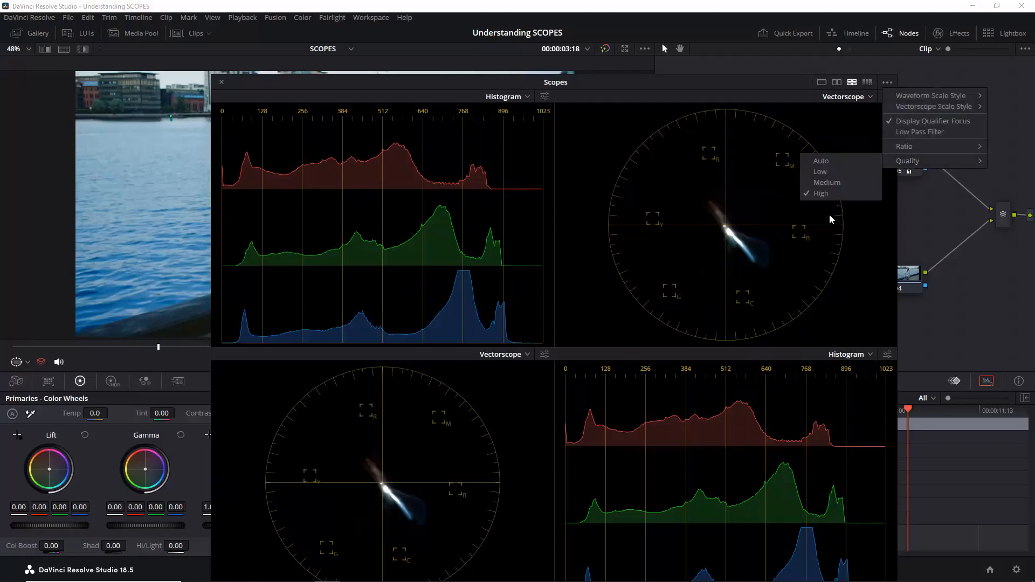
pyautogui.click(829, 162)
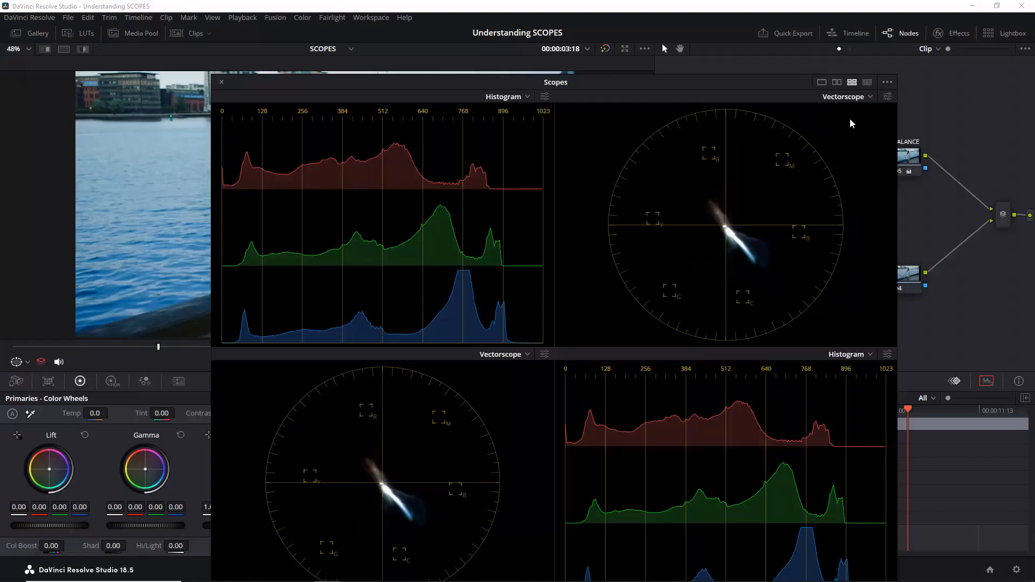
pyautogui.click(887, 82)
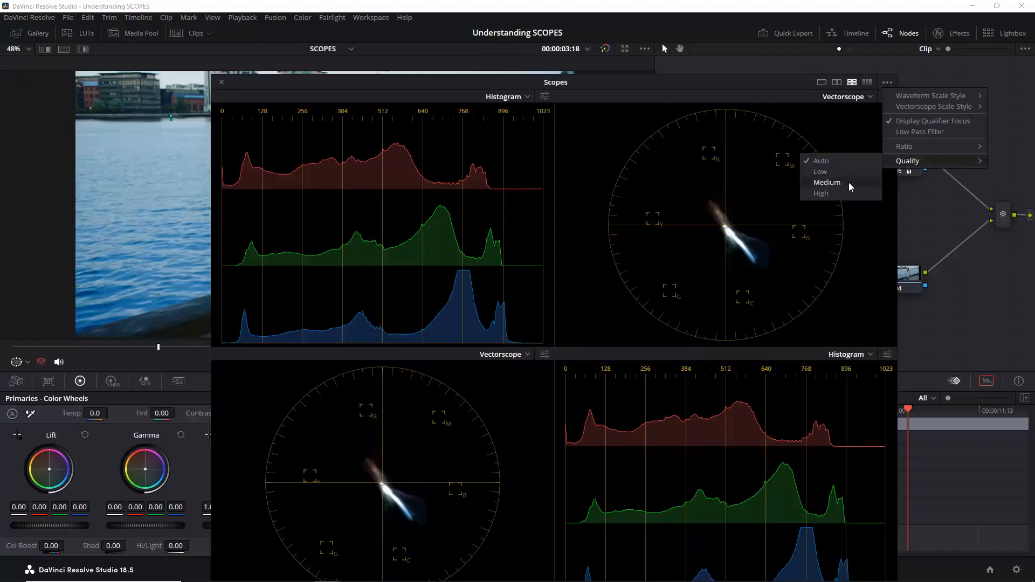
pyautogui.click(841, 194)
# Try the single-scope layout, switch to the two-scope layout, and move the Scopes window to uncover more of the viewer image and nodes
pyautogui.moveTo(796, 83); pyautogui.dragTo(880, 181)
pyautogui.click(838, 26)
pyautogui.click(895, 174)
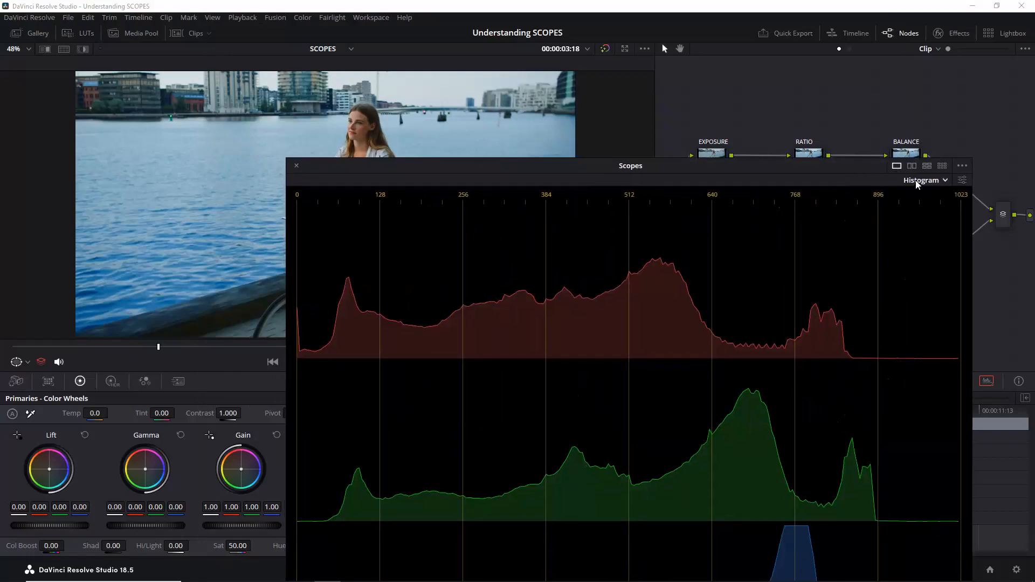
pyautogui.click(909, 174)
pyautogui.moveTo(859, 172); pyautogui.dragTo(920, 251)
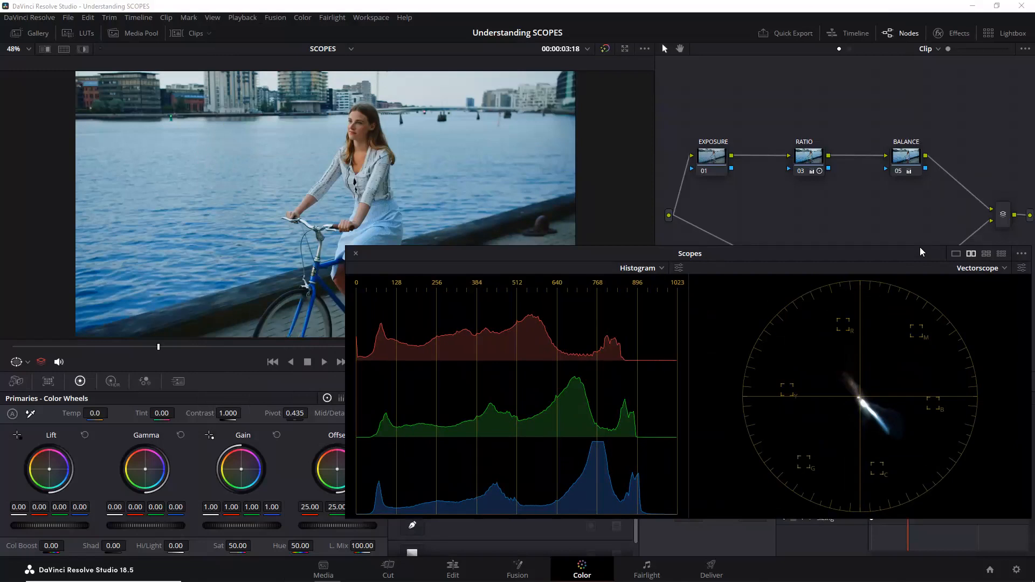